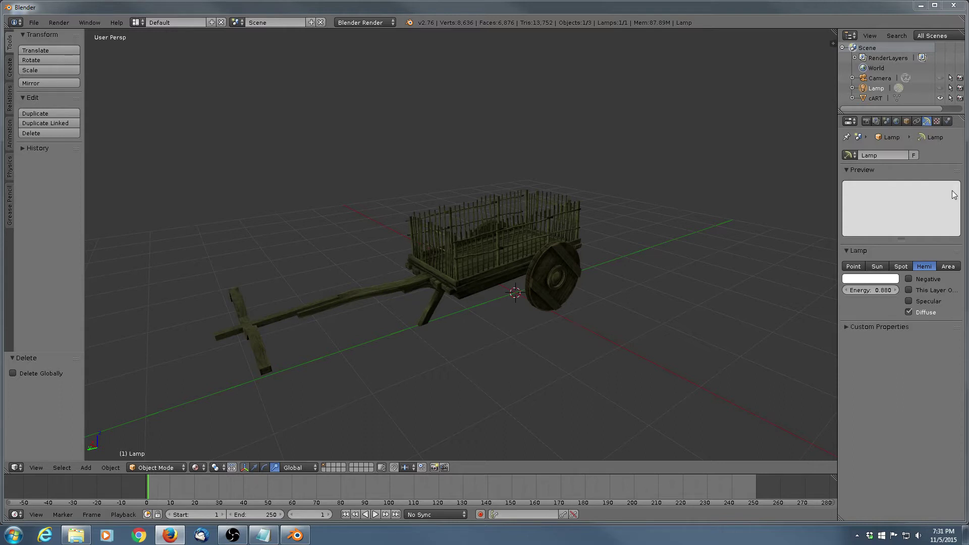
pyautogui.moveTo(422, 242)
pyautogui.mouseDown(button='middle')
pyautogui.moveTo(488, 235)
pyautogui.moveTo(429, 238)
pyautogui.mouseUp(button='middle')
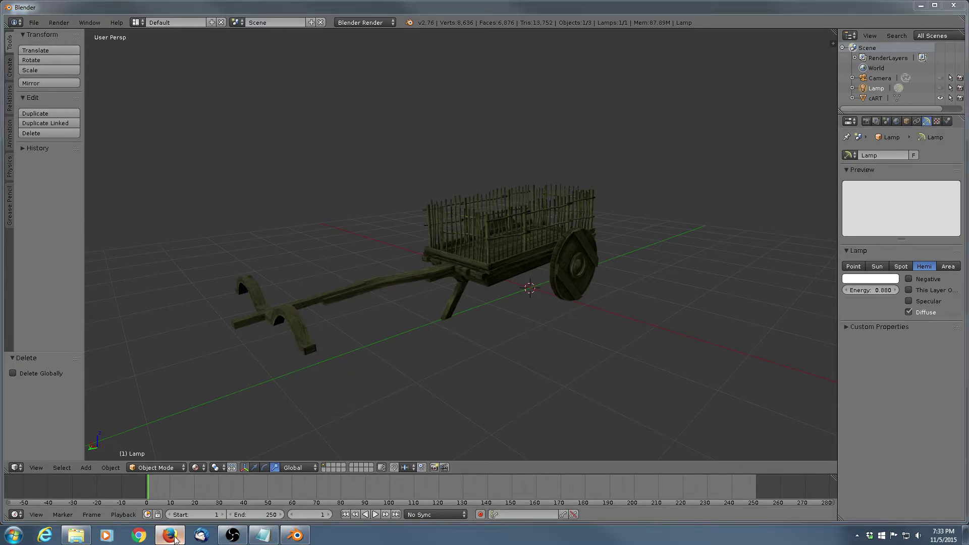
pyautogui.click(170, 536)
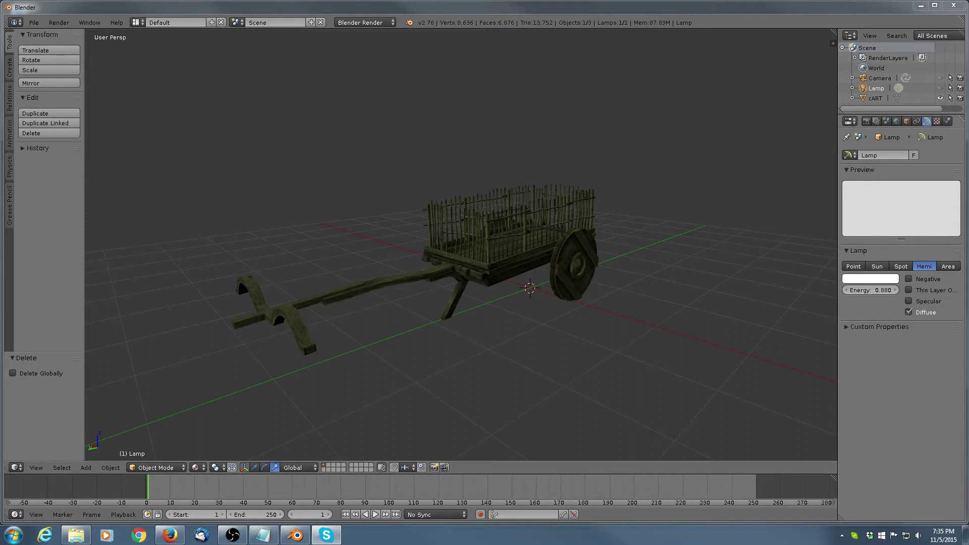
pyautogui.moveTo(520, 238); pyautogui.dragTo(487, 222, button='middle')
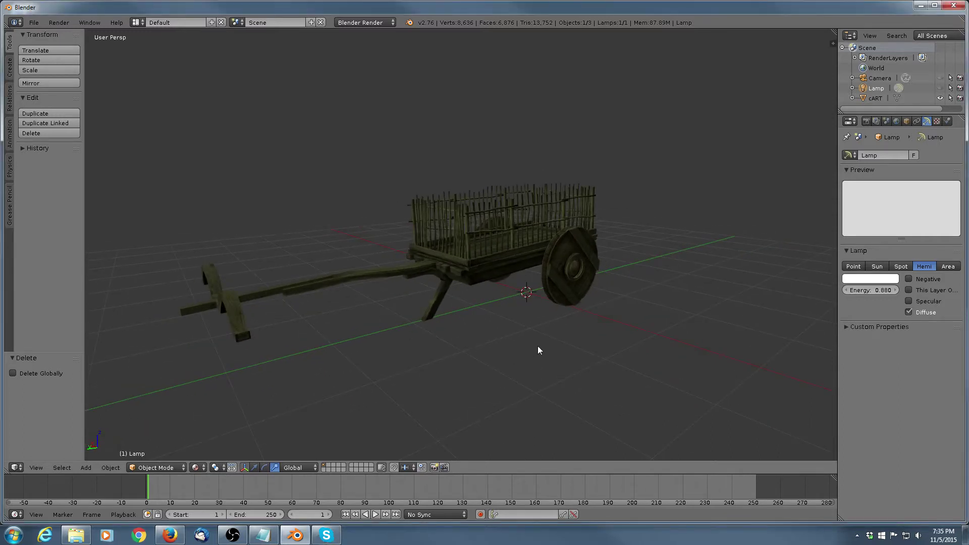
pyautogui.moveTo(537, 349); pyautogui.dragTo(454, 306, button='middle')
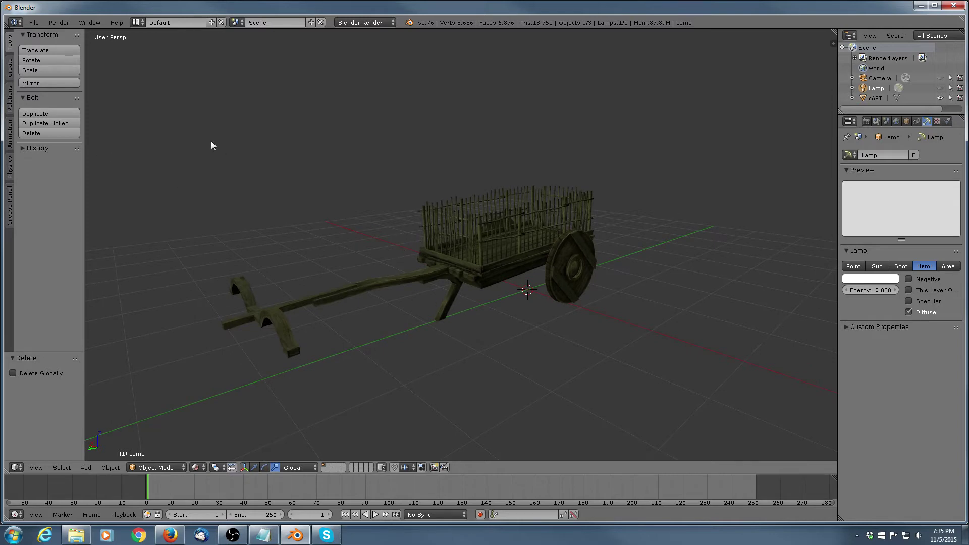
pyautogui.click(32, 22)
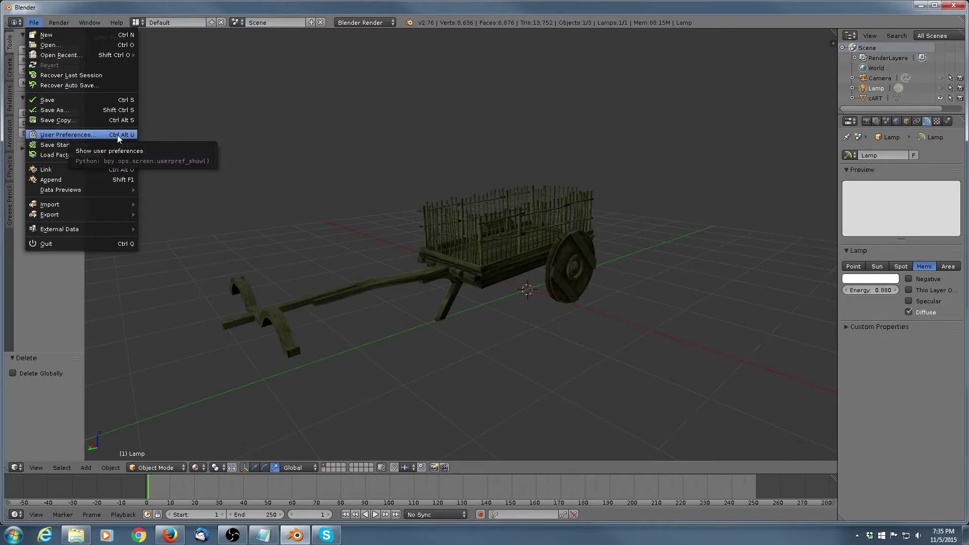
pyautogui.click(87, 136)
pyautogui.moveTo(410, 271); pyautogui.dragTo(430, 289)
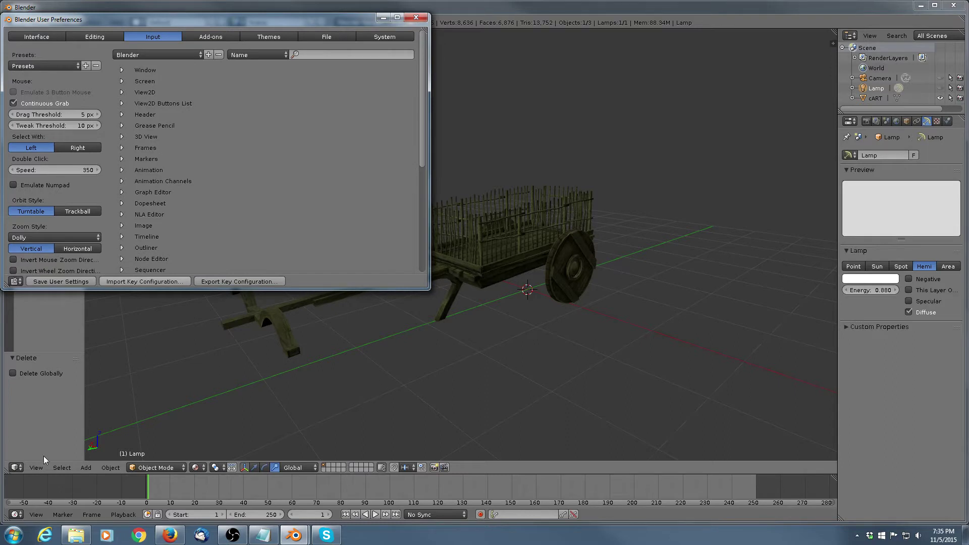
pyautogui.click(16, 468)
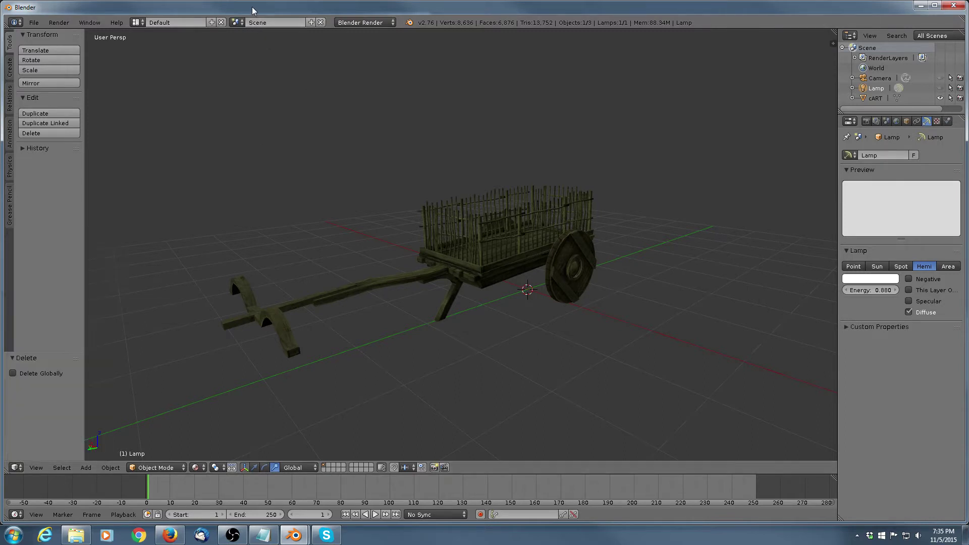
# Open the user preferences and move and enlarge their window to show the full input settings
pyautogui.click(34, 22)
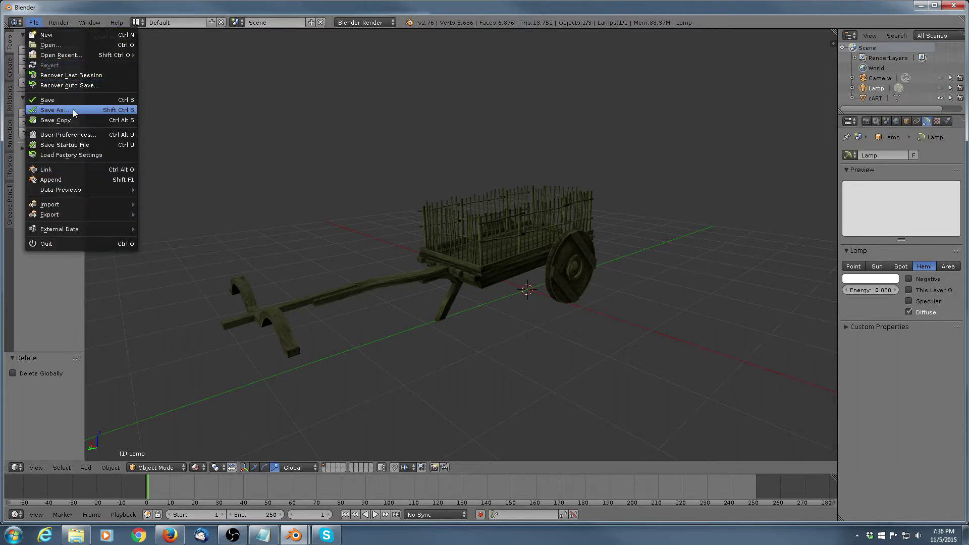
pyautogui.click(65, 135)
pyautogui.moveTo(173, 26); pyautogui.dragTo(213, 53)
pyautogui.moveTo(288, 46); pyautogui.dragTo(350, 47)
pyautogui.moveTo(510, 299); pyautogui.dragTo(715, 433)
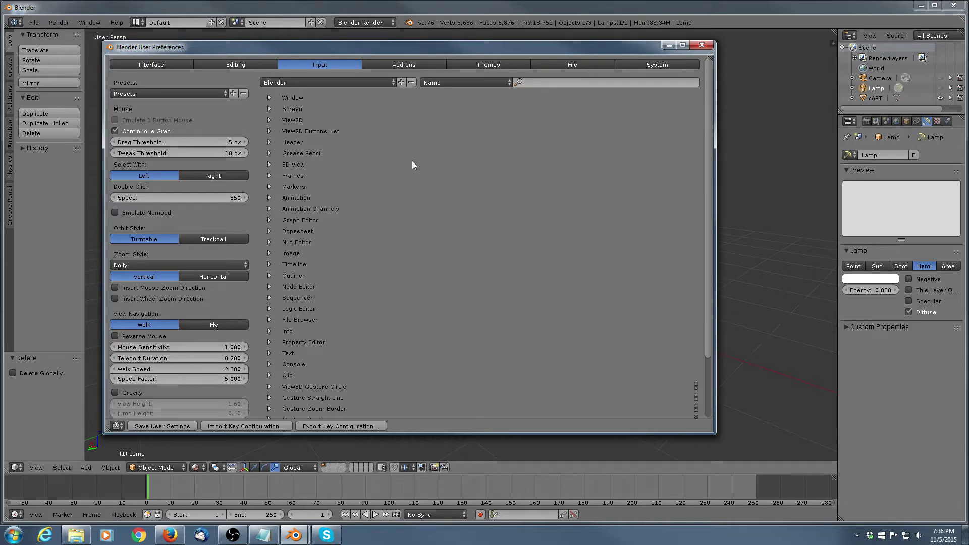
# Examine the Interface, Editing and Input preferences, including the input presets, and close the preferences window
pyautogui.click(156, 65)
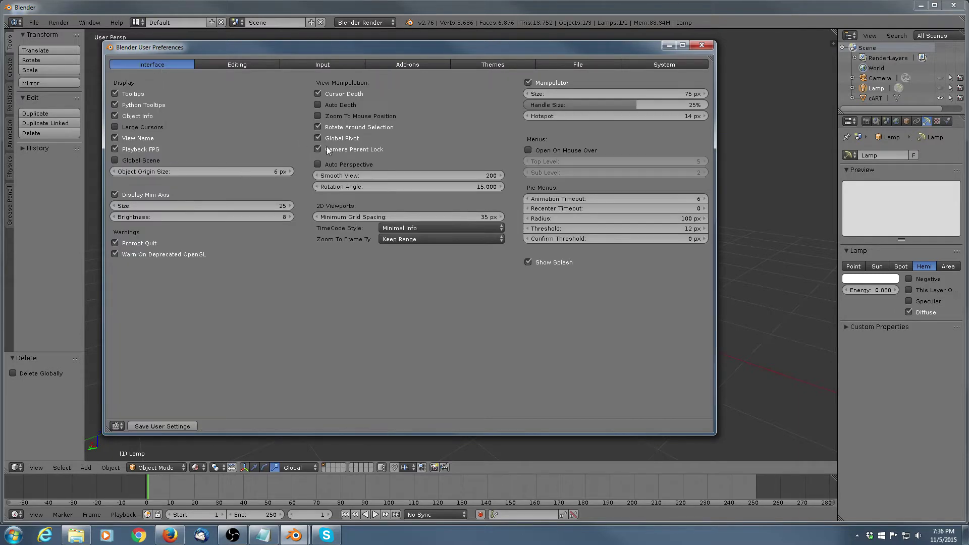
pyautogui.click(247, 65)
pyautogui.click(330, 66)
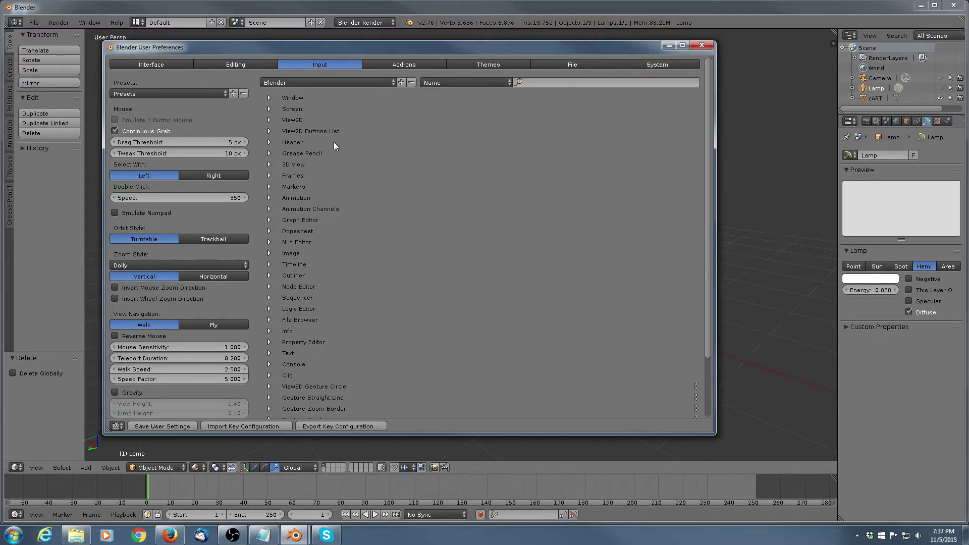
pyautogui.click(221, 93)
pyautogui.click(223, 94)
pyautogui.click(701, 46)
# Select the cart object and switch it to Edit Mode
pyautogui.scroll(8, 503, 280)
pyautogui.scroll(-4, 503, 280)
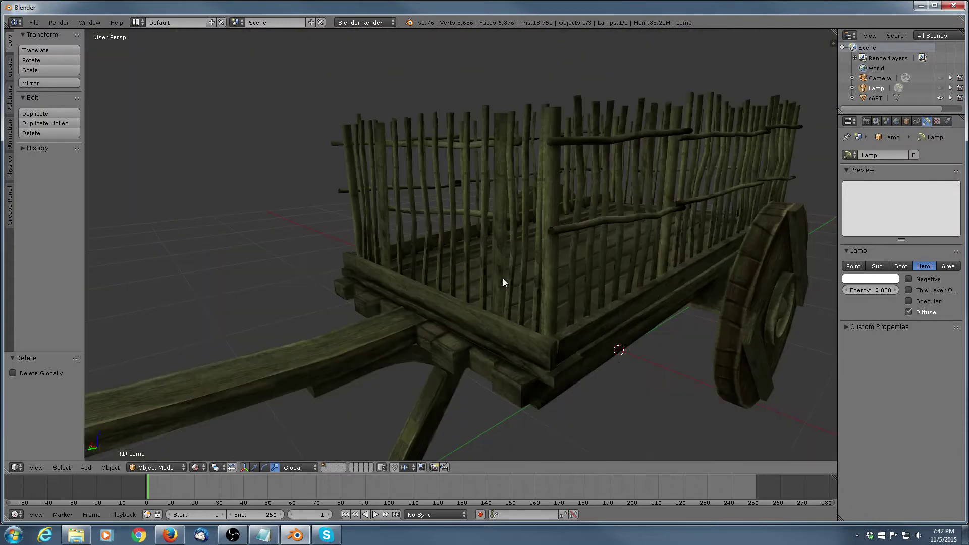
pyautogui.rightClick(532, 333)
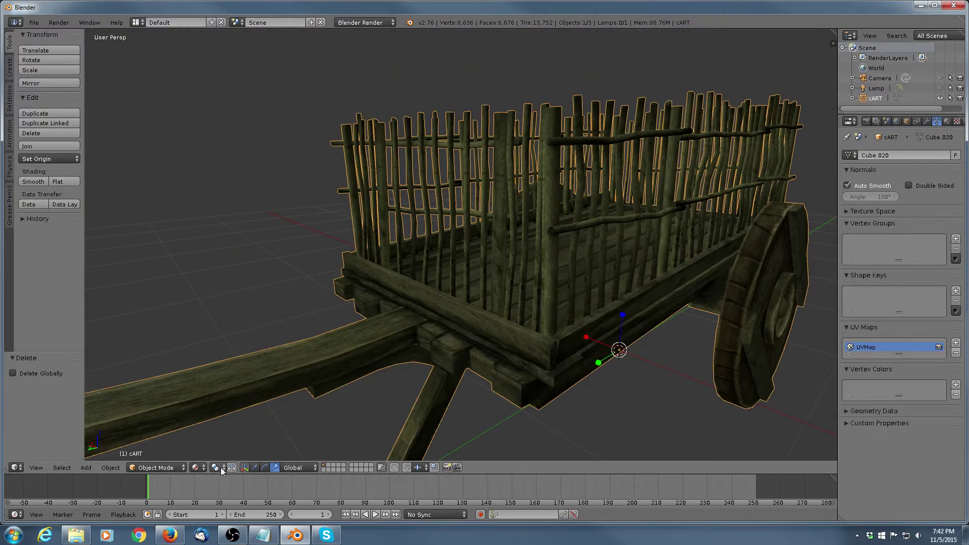
pyautogui.click(180, 468)
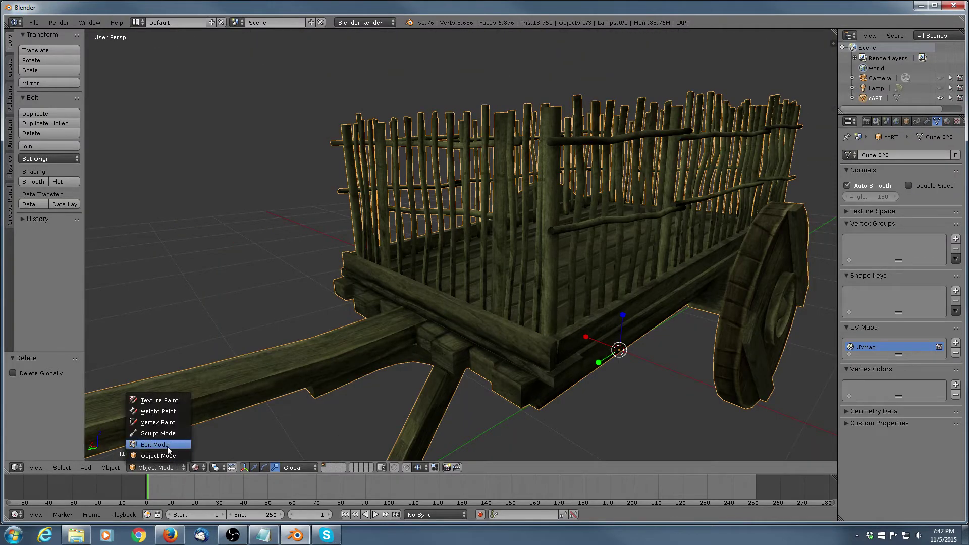
pyautogui.click(168, 447)
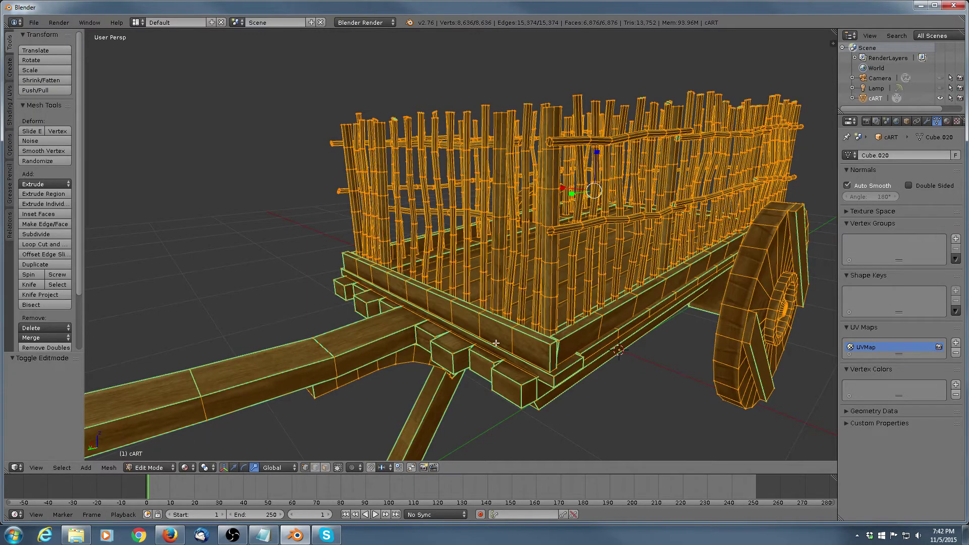
# Select single mesh elements on the cart's front board and corner post, and clear the whole selection
pyautogui.rightClick(478, 338)
pyautogui.rightClick(504, 325)
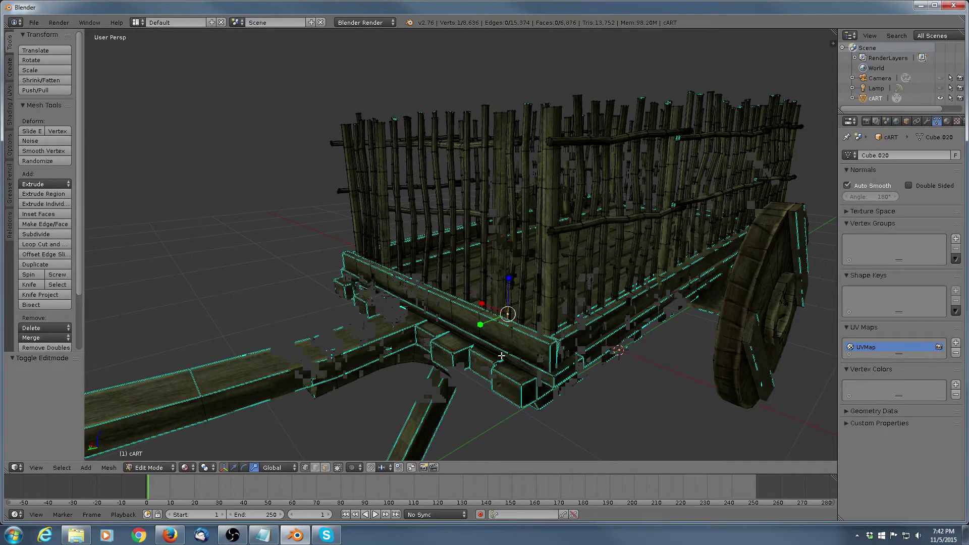
pyautogui.rightClick(549, 195)
pyautogui.moveTo(547, 235); pyautogui.dragTo(539, 238, button='middle')
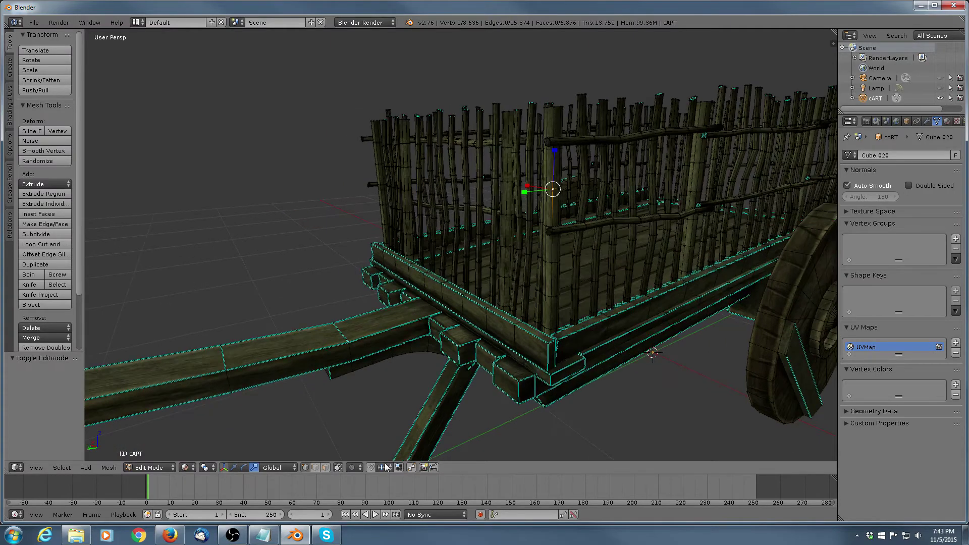
pyautogui.press('a')
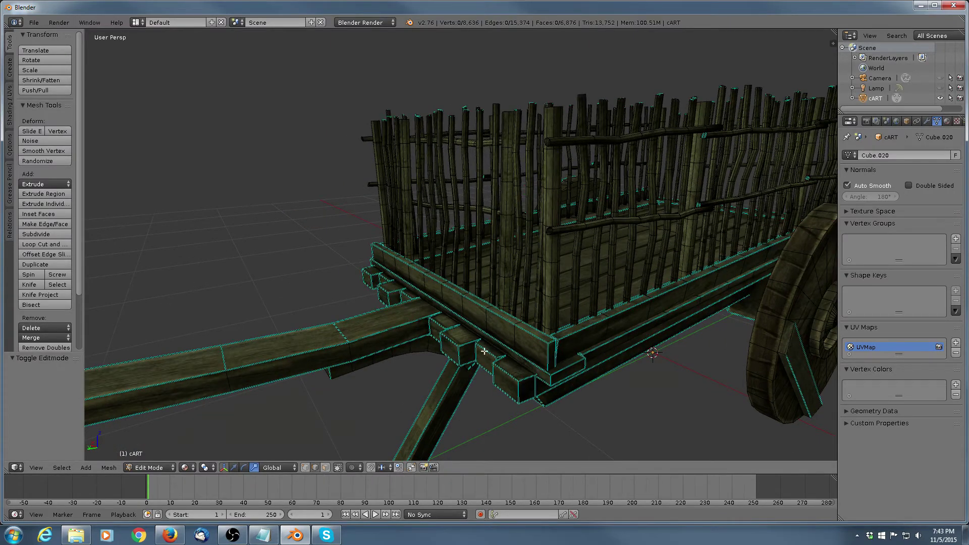
# Select one edge along the side of the cart's drawbar and expand the selection to its edge loop
pyautogui.scroll(5, 485, 350)
pyautogui.scroll(-8, 485, 351)
pyautogui.rightClick(304, 319)
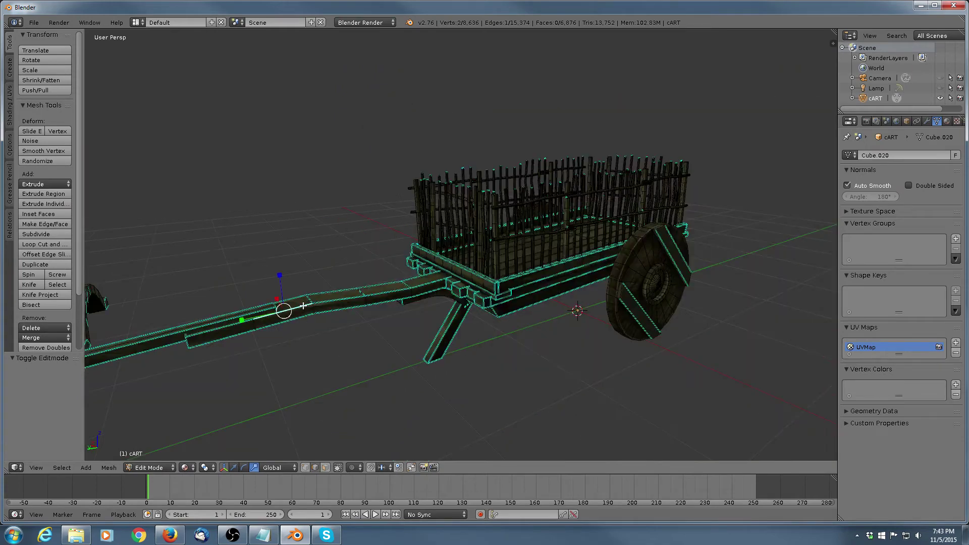
pyautogui.moveTo(368, 318)
pyautogui.mouseDown(button='middle')
pyautogui.moveTo(386, 323)
pyautogui.moveTo(411, 286)
pyautogui.moveTo(358, 318)
pyautogui.mouseUp(button='middle')
pyautogui.scroll(7, 385, 321)
pyautogui.scroll(-4, 385, 321)
pyautogui.rightClick(297, 340)
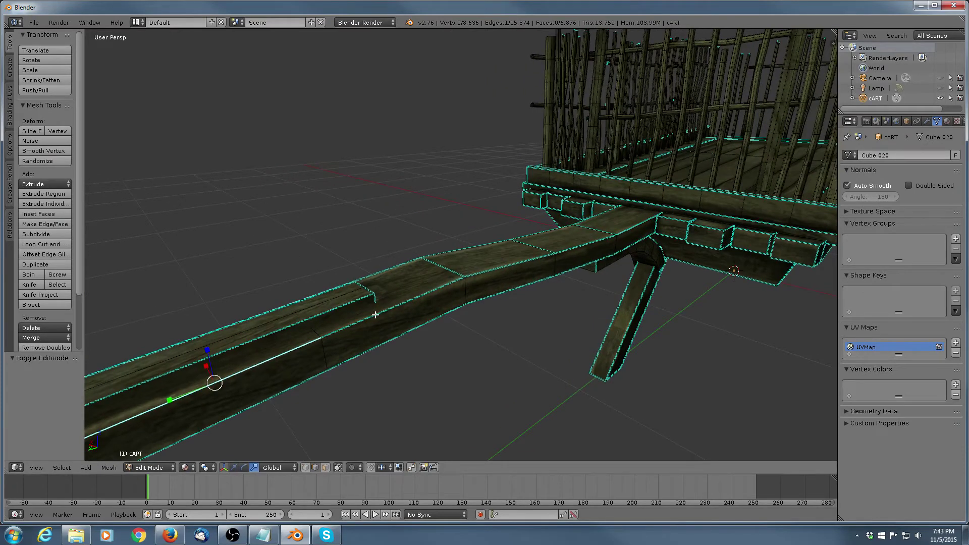
pyautogui.keyDown('alt'); pyautogui.rightClick(375, 314); pyautogui.keyUp('alt')
# Repeat the drawbar selection, picking a single edge first and the entire edge loop along the beam second
pyautogui.scroll(-4, 397, 310)
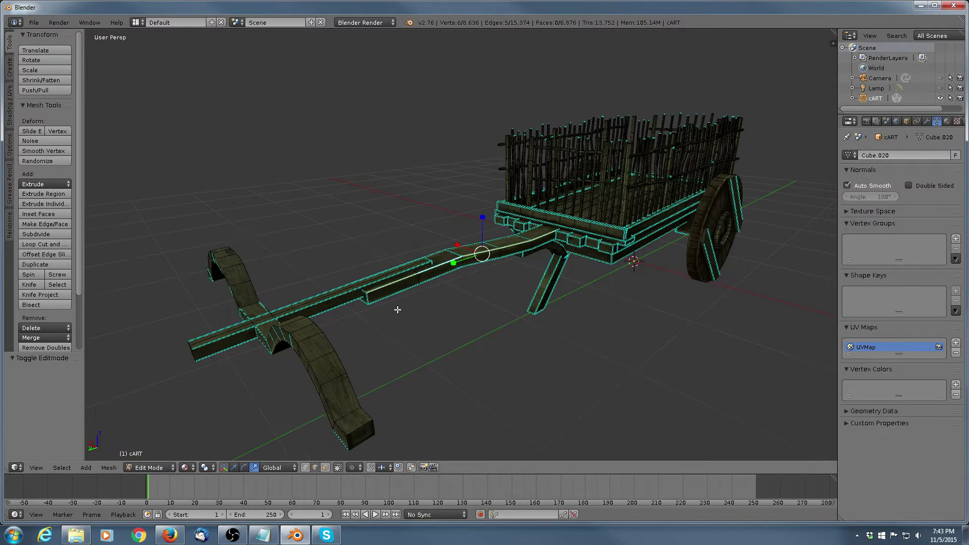
pyautogui.scroll(4, 397, 309)
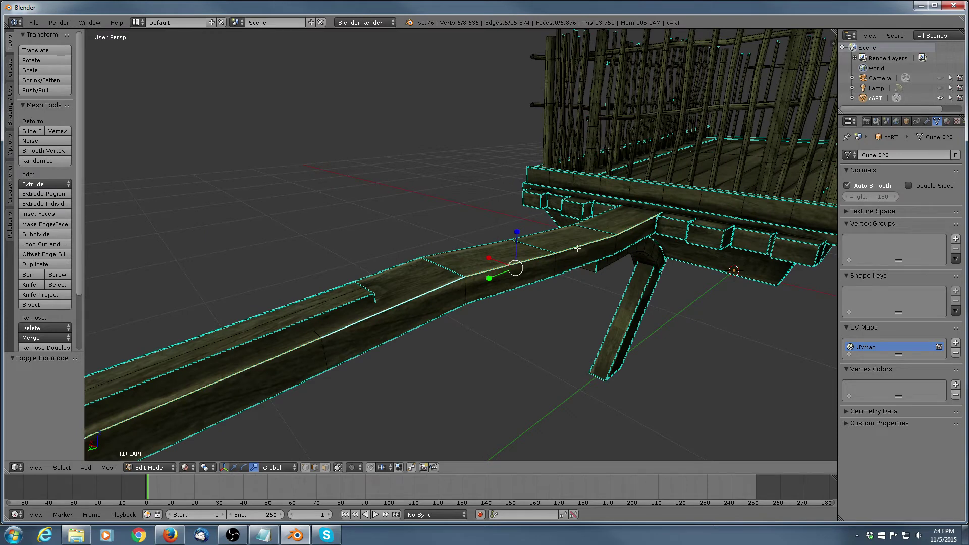
pyautogui.rightClick(316, 341)
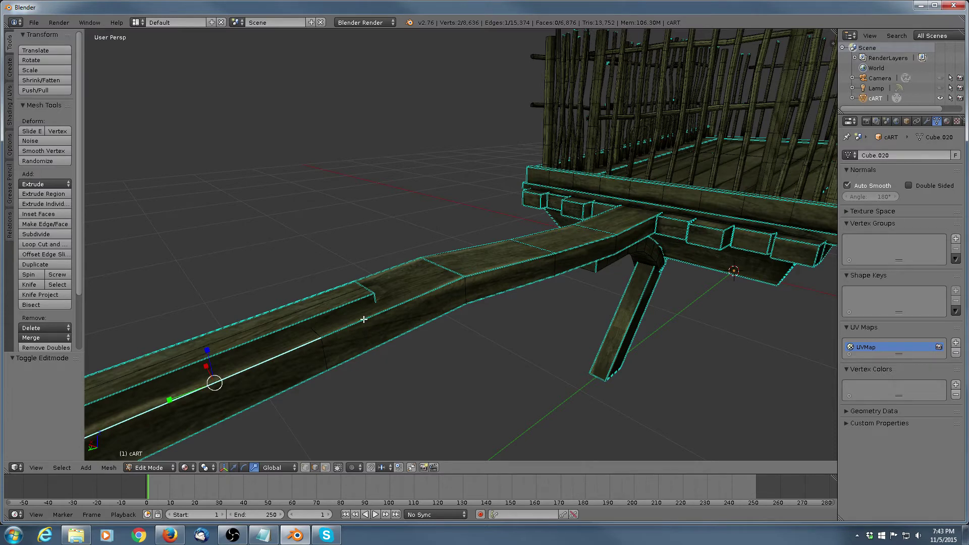
pyautogui.keyDown('alt'); pyautogui.rightClick(387, 310); pyautogui.keyUp('alt')
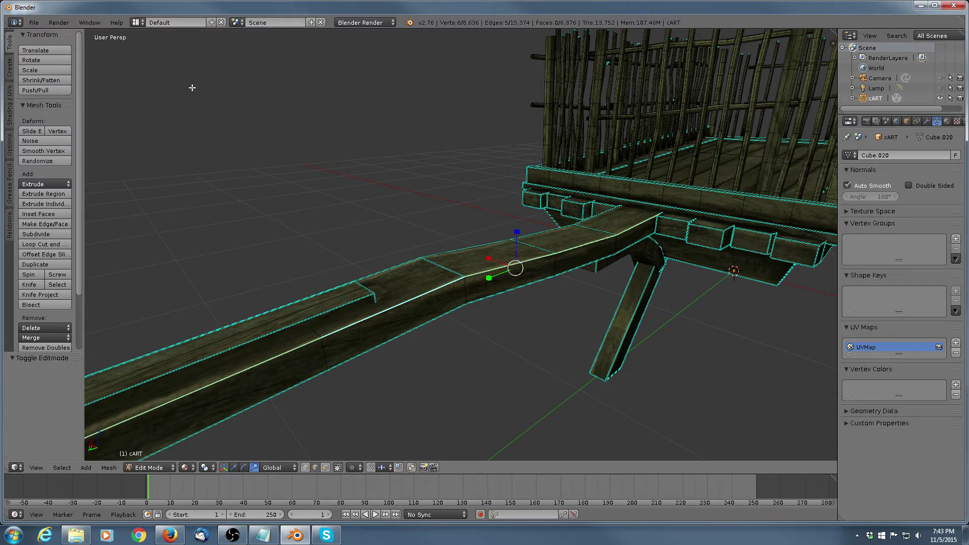
# Try to enable Emulate 3 Button Mouse in the input preferences and close the preferences window
pyautogui.click(38, 23)
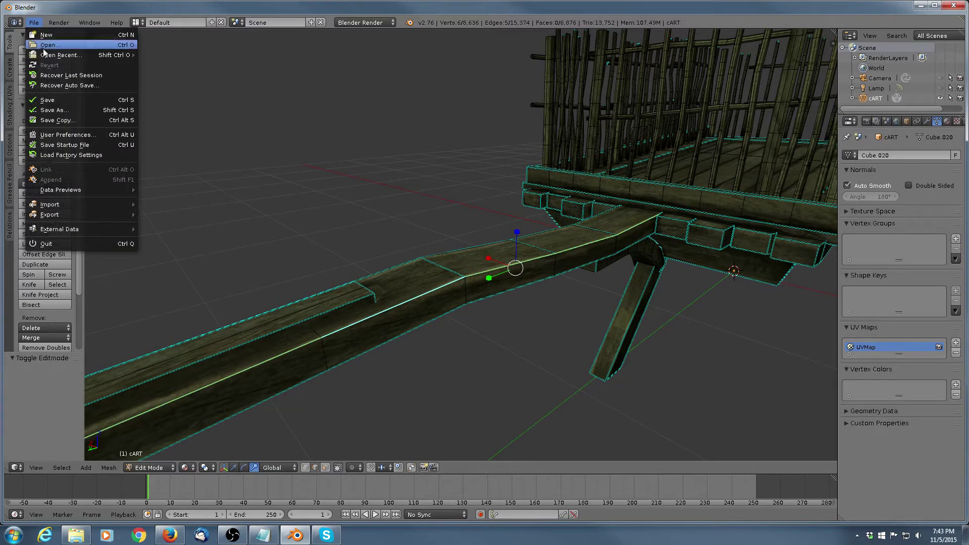
pyautogui.click(59, 136)
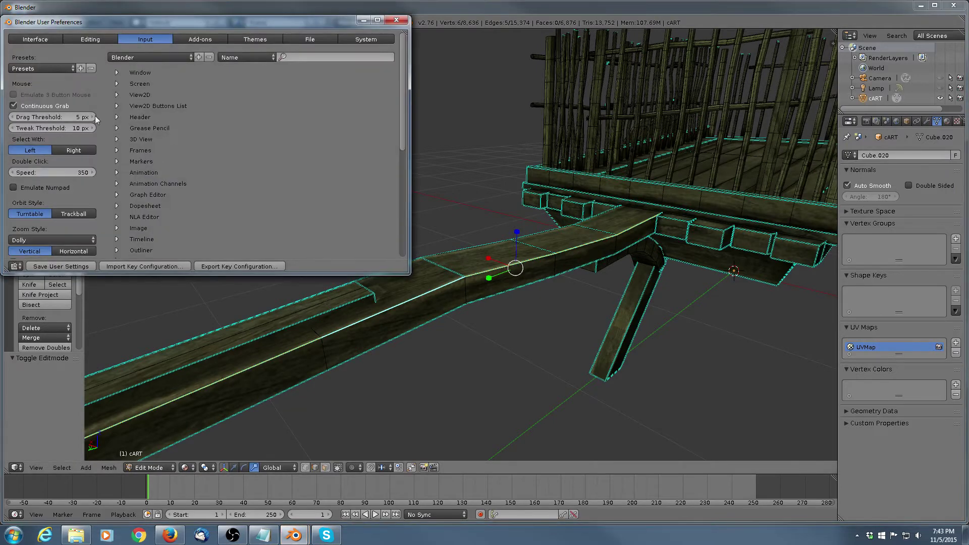
pyautogui.click(13, 95)
pyautogui.click(404, 23)
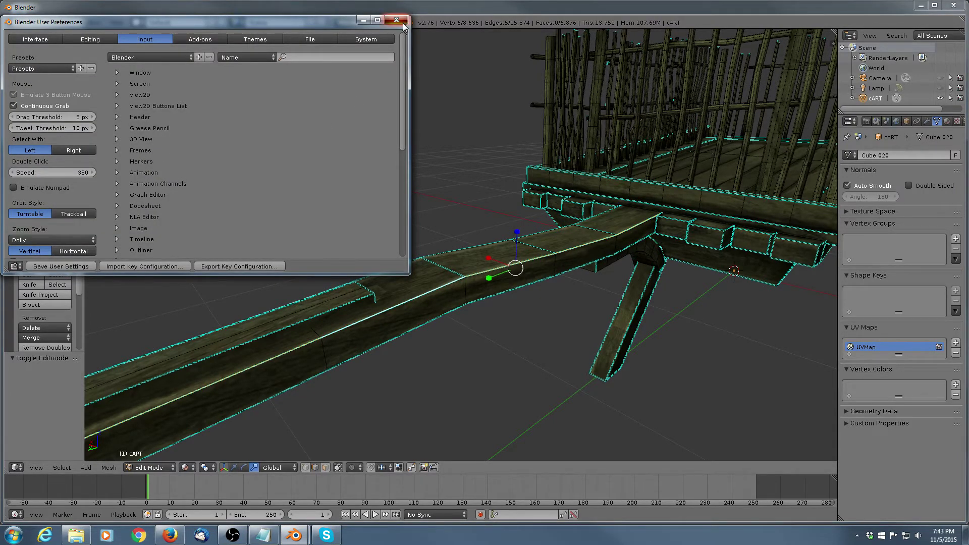
# Replace the edge loop selection with a single edge on the front part of the drawbar
pyautogui.rightClick(435, 287)
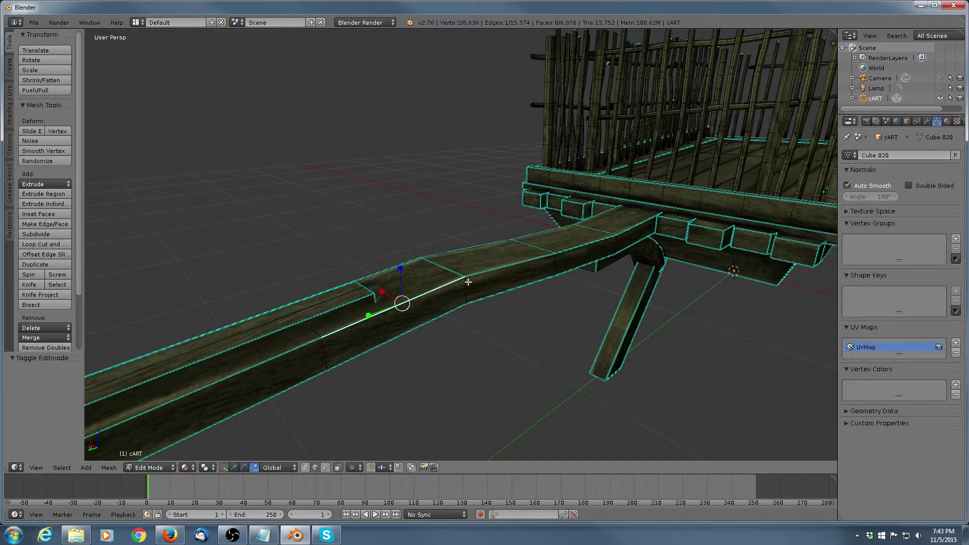
pyautogui.rightClick(296, 347)
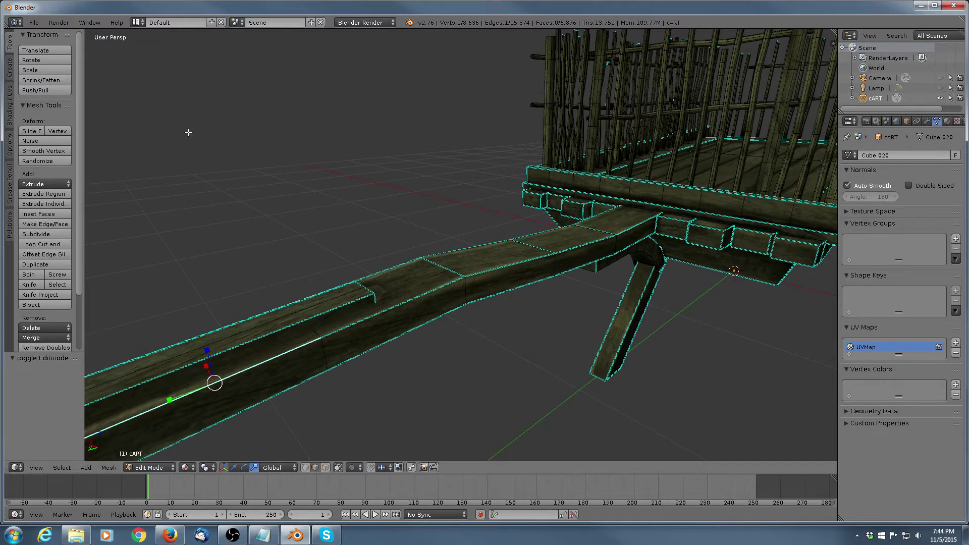
# Examine the mouse, orbit, zoom and view navigation options in the input preferences and return to the 3D view
pyautogui.click(34, 23)
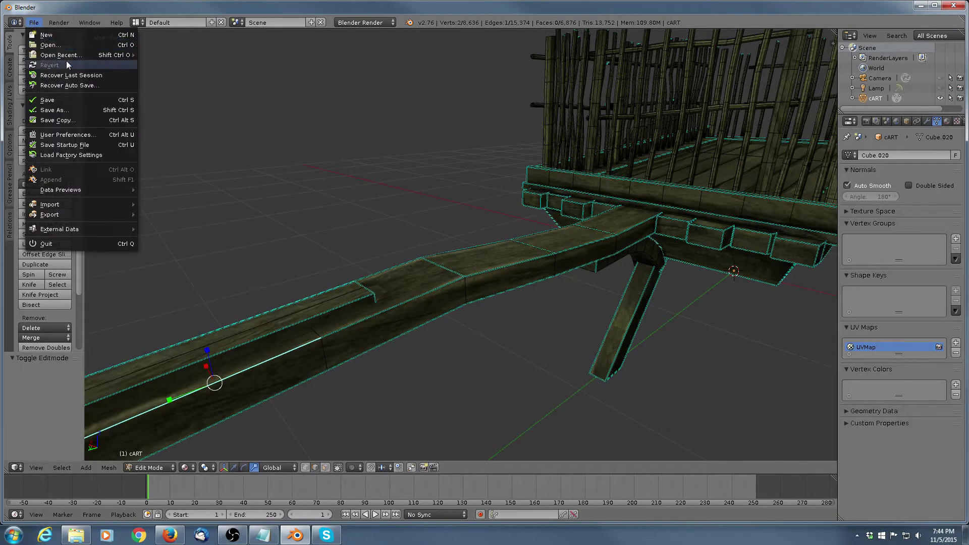
pyautogui.click(83, 135)
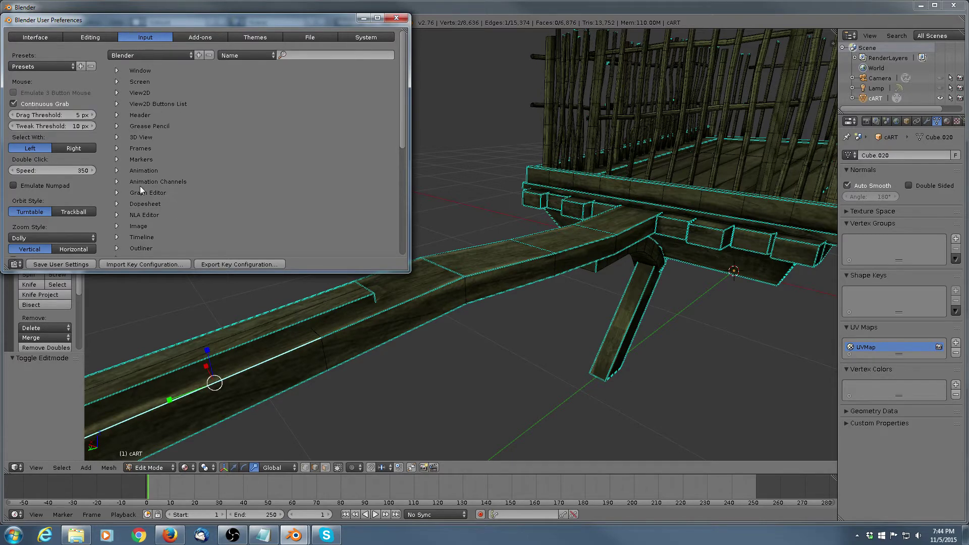
pyautogui.moveTo(400, 115); pyautogui.dragTo(396, 164)
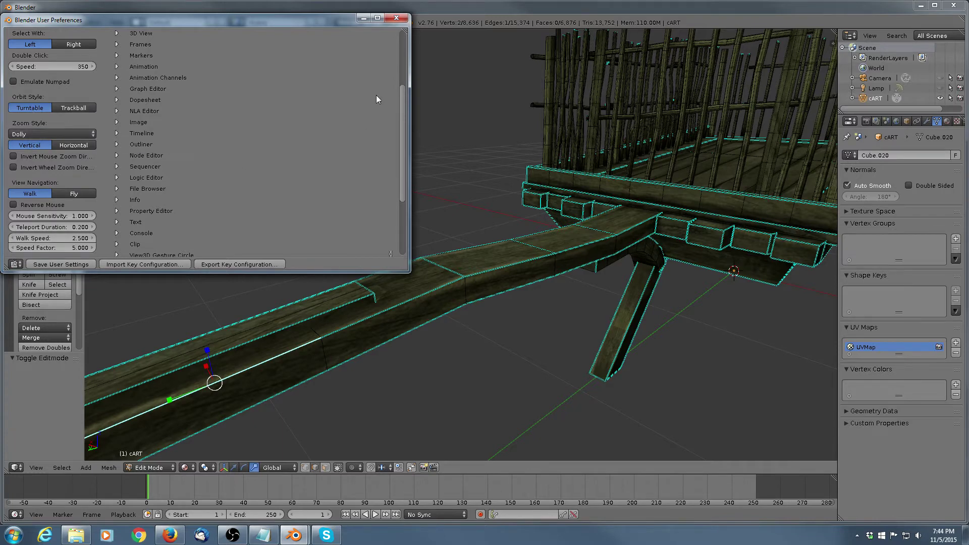
pyautogui.click(515, 330)
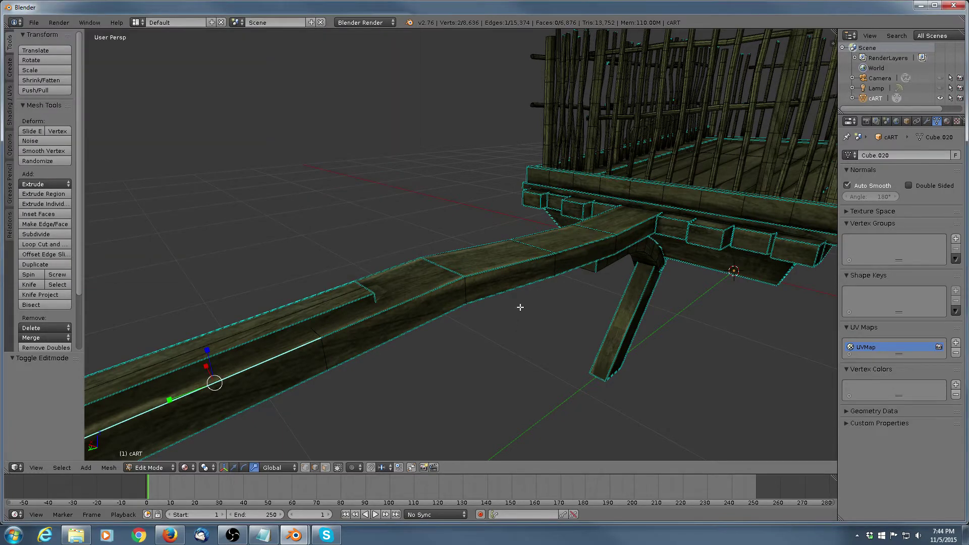
pyautogui.scroll(-6, 520, 307)
pyautogui.moveTo(520, 304)
pyautogui.mouseDown(button='middle')
pyautogui.moveTo(476, 296)
pyautogui.moveTo(631, 288)
pyautogui.moveTo(666, 333)
pyautogui.moveTo(468, 284)
pyautogui.moveTo(551, 317)
pyautogui.moveTo(643, 328)
pyautogui.moveTo(502, 303)
pyautogui.moveTo(461, 273)
pyautogui.moveTo(454, 309)
pyautogui.moveTo(525, 310)
pyautogui.moveTo(515, 301)
pyautogui.mouseUp(button='middle')
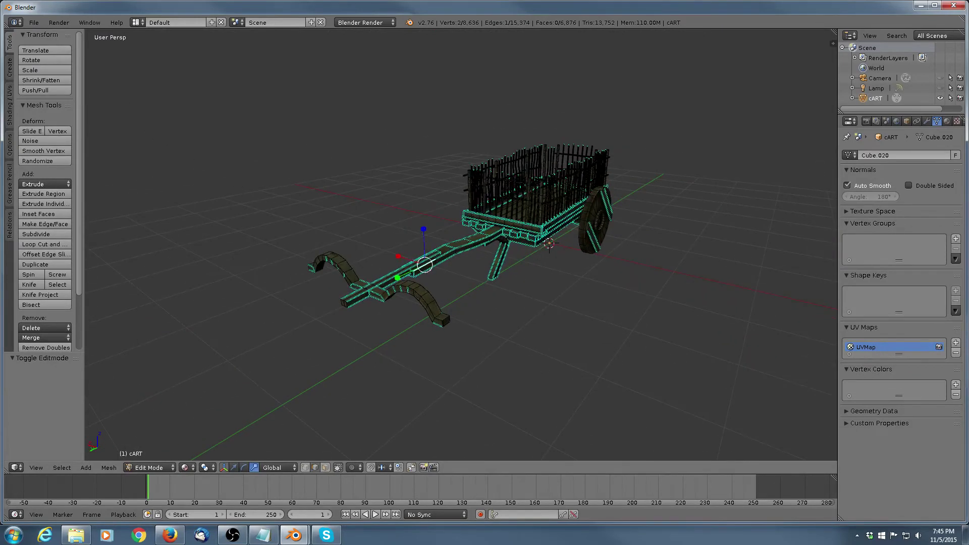
pyautogui.click(33, 22)
pyautogui.click(137, 147)
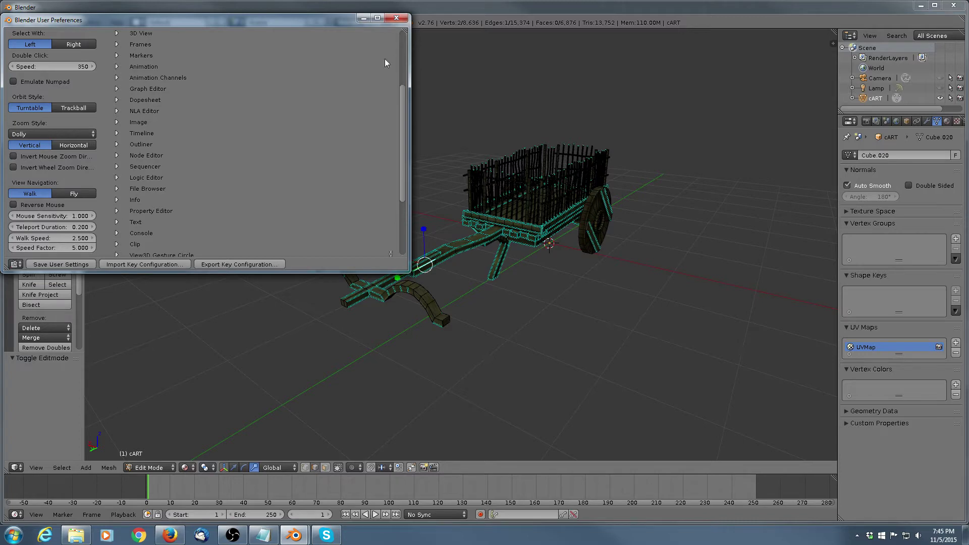
pyautogui.click(396, 17)
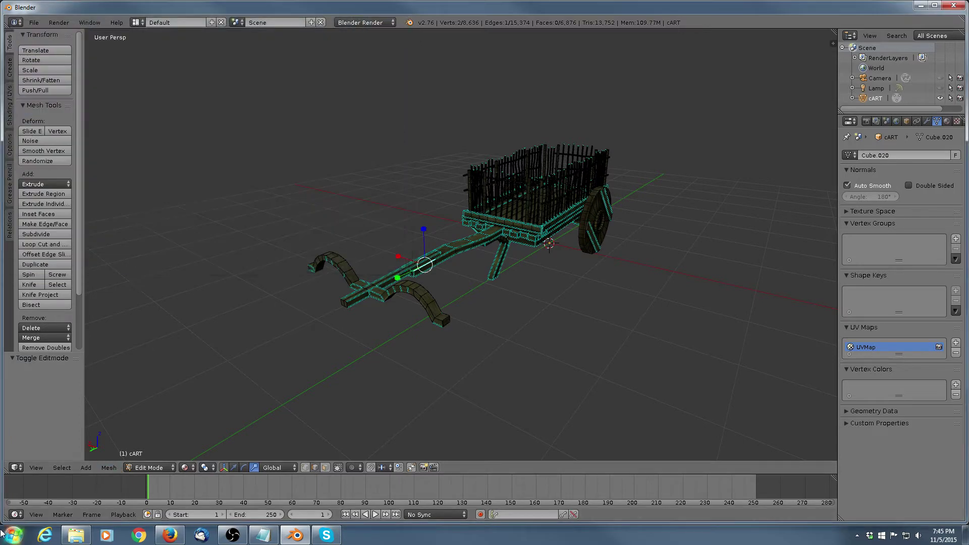
# Split the 3D view into two side-by-side areas and make the left one a User Preferences editor
pyautogui.moveTo(8, 518); pyautogui.dragTo(30, 516)
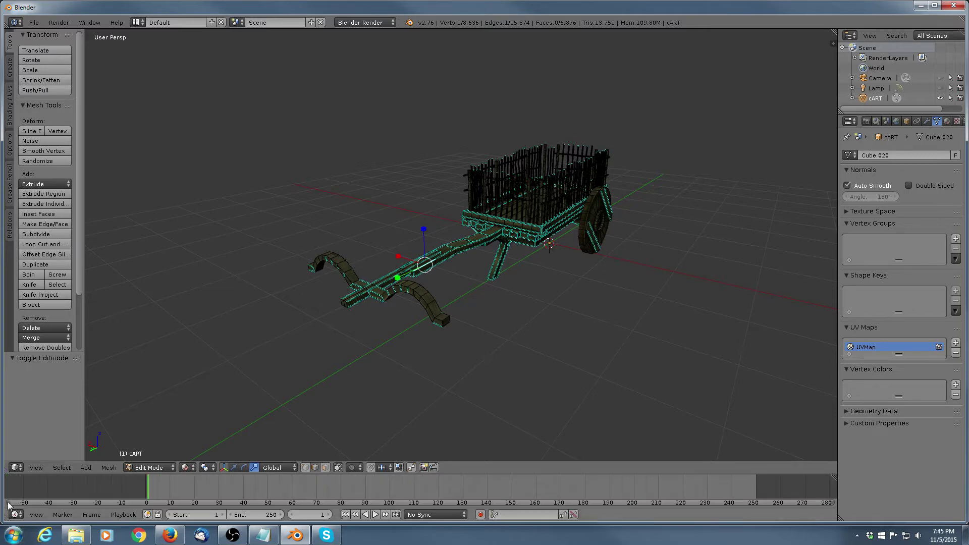
pyautogui.moveTo(6, 460); pyautogui.dragTo(376, 447)
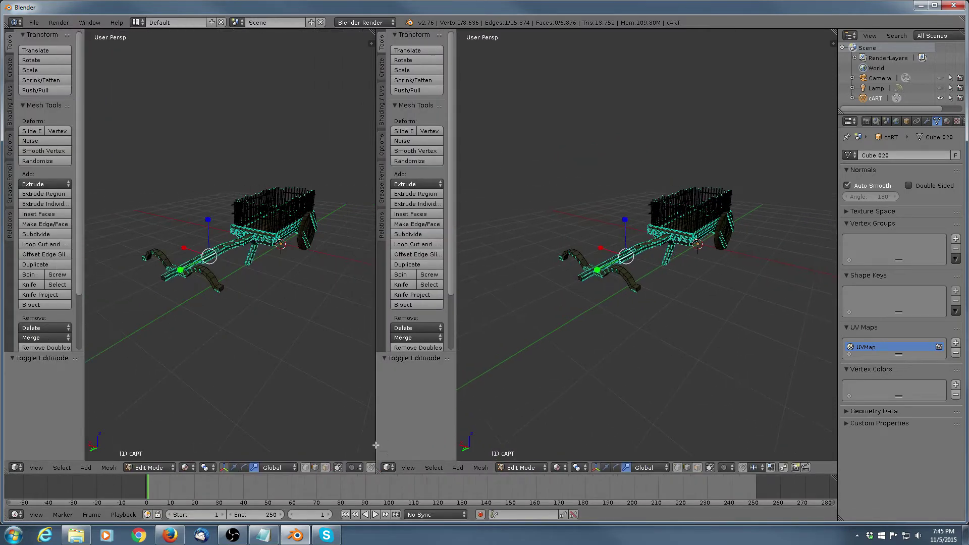
pyautogui.click(17, 468)
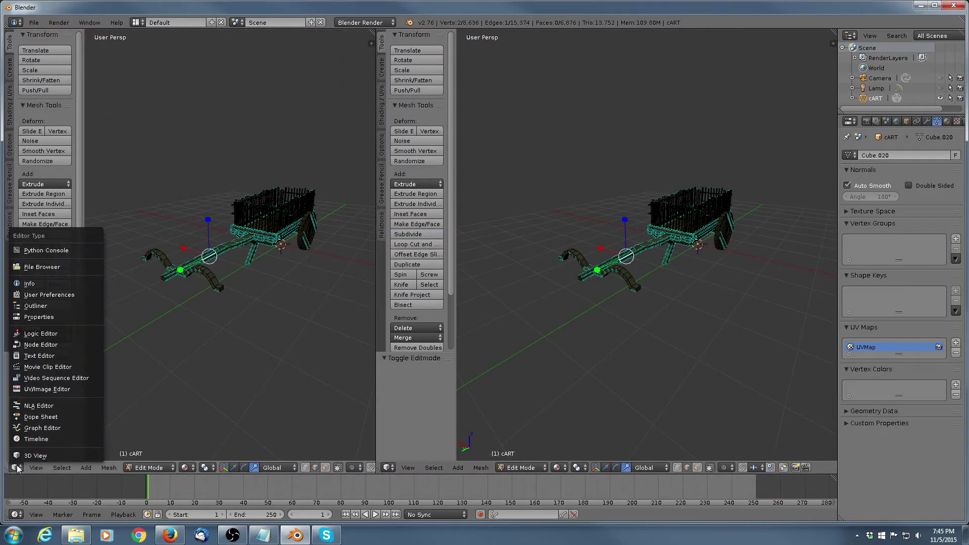
pyautogui.click(49, 295)
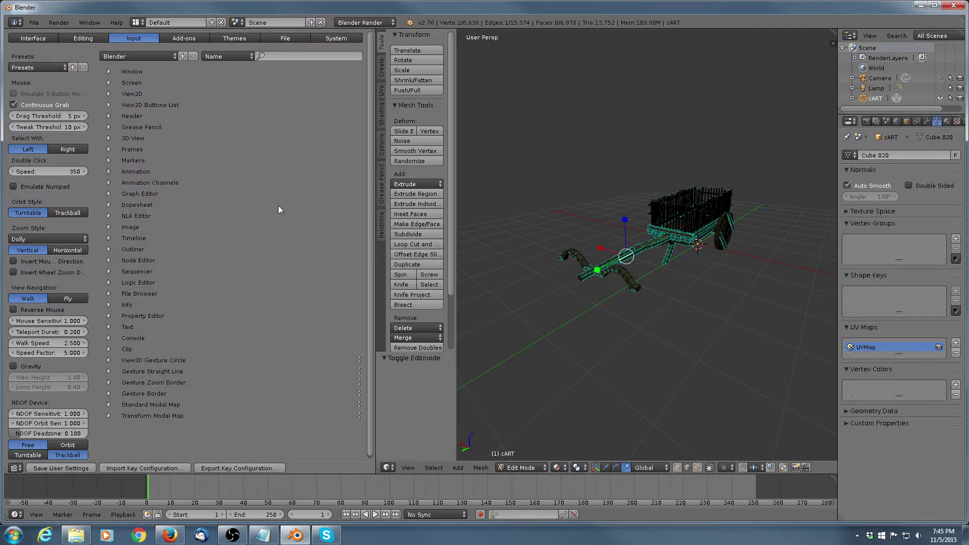
# Set the orbit style to Trackball and test it by orbiting around the cart
pyautogui.scroll(4, 594, 269)
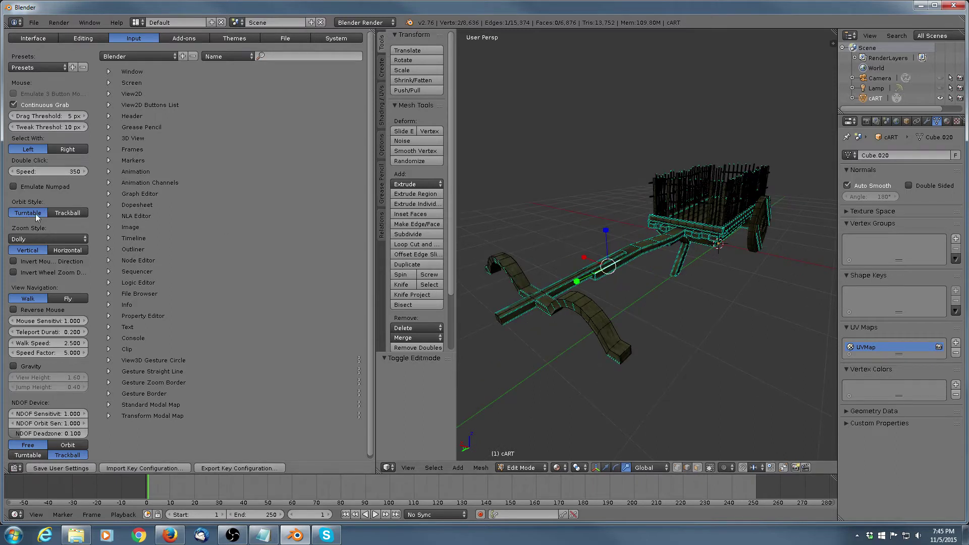
pyautogui.click(65, 213)
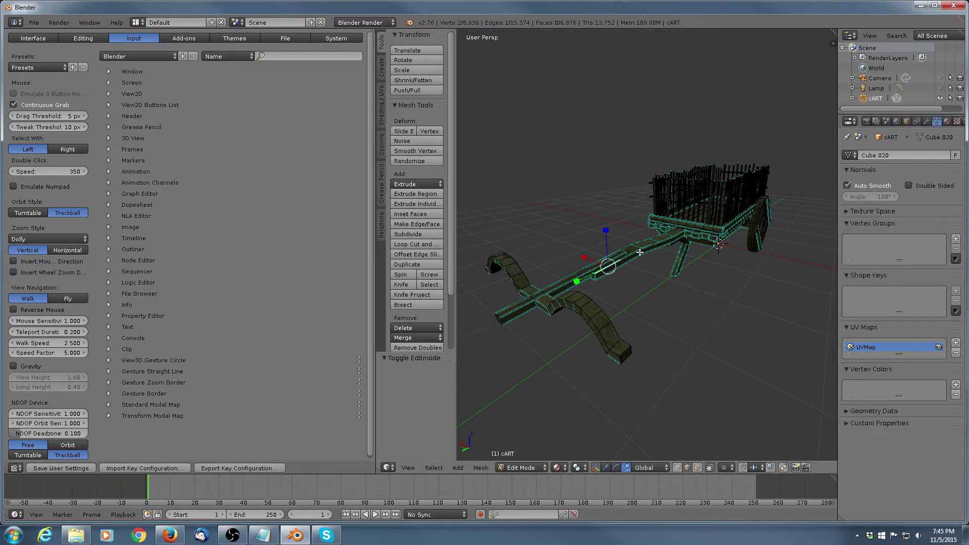
pyautogui.moveTo(640, 252)
pyautogui.mouseDown(button='middle')
pyautogui.moveTo(632, 206)
pyautogui.moveTo(596, 251)
pyautogui.moveTo(543, 261)
pyautogui.moveTo(638, 251)
pyautogui.mouseUp(button='middle')
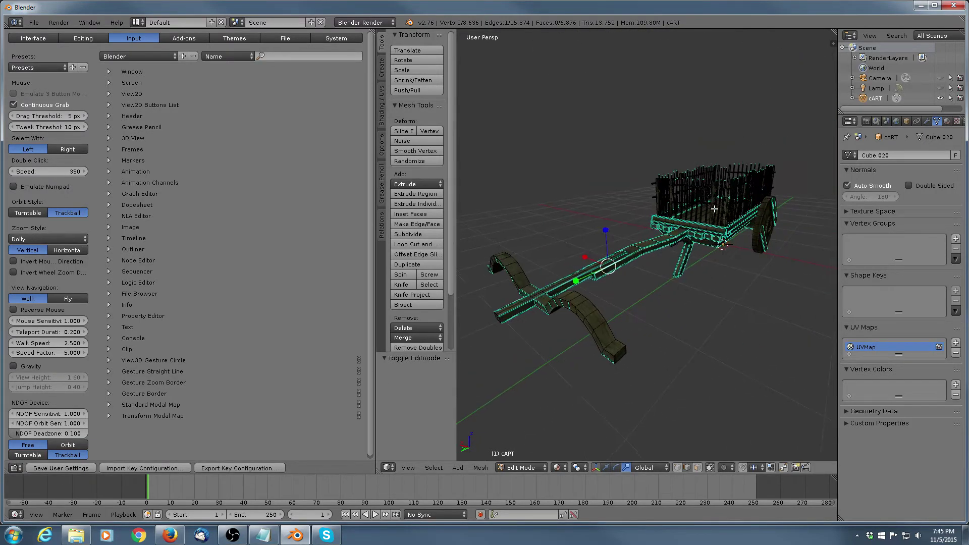
pyautogui.moveTo(715, 209); pyautogui.dragTo(630, 214, button='middle')
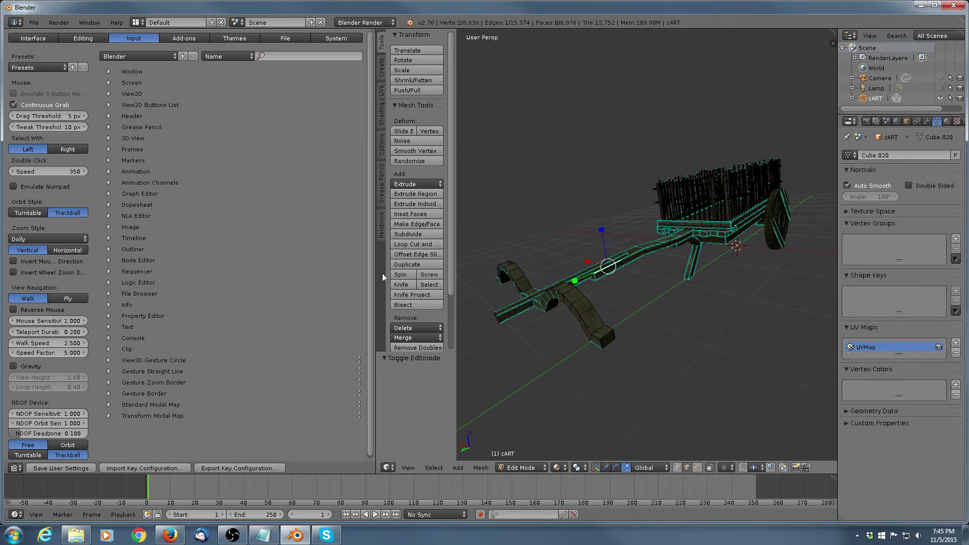
# Set the orbit style to Turntable and test it by orbiting the cart, including from the front view
pyautogui.click(31, 215)
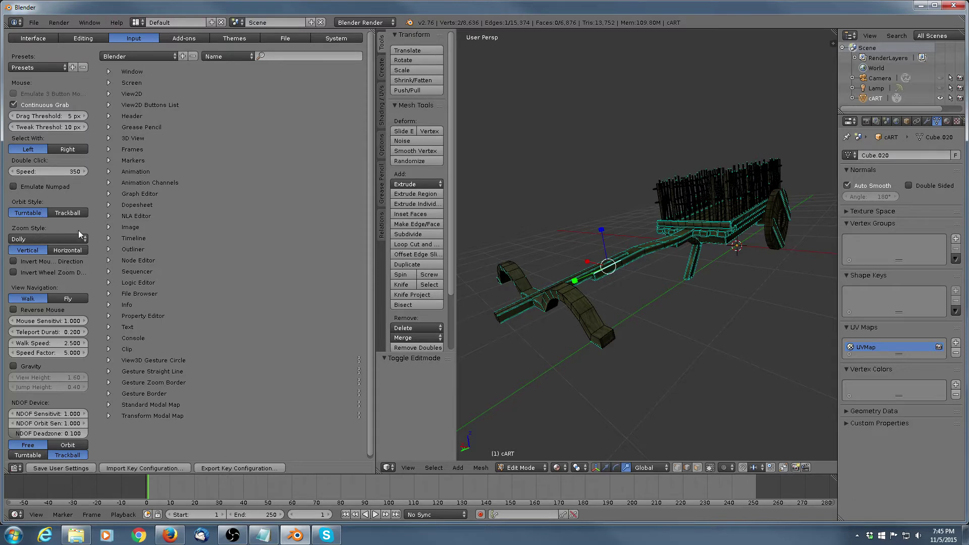
pyautogui.moveTo(581, 273); pyautogui.dragTo(735, 239, button='middle')
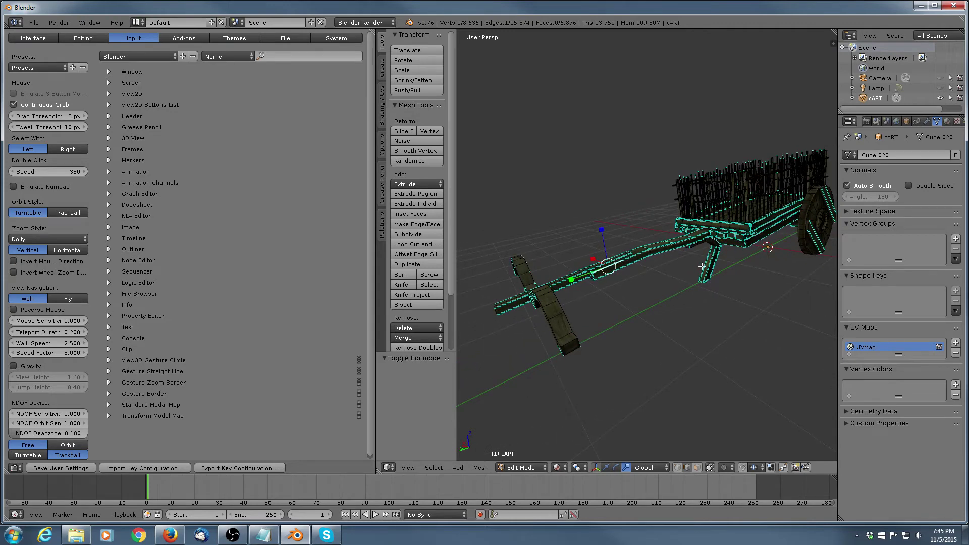
pyautogui.press('KP_1')
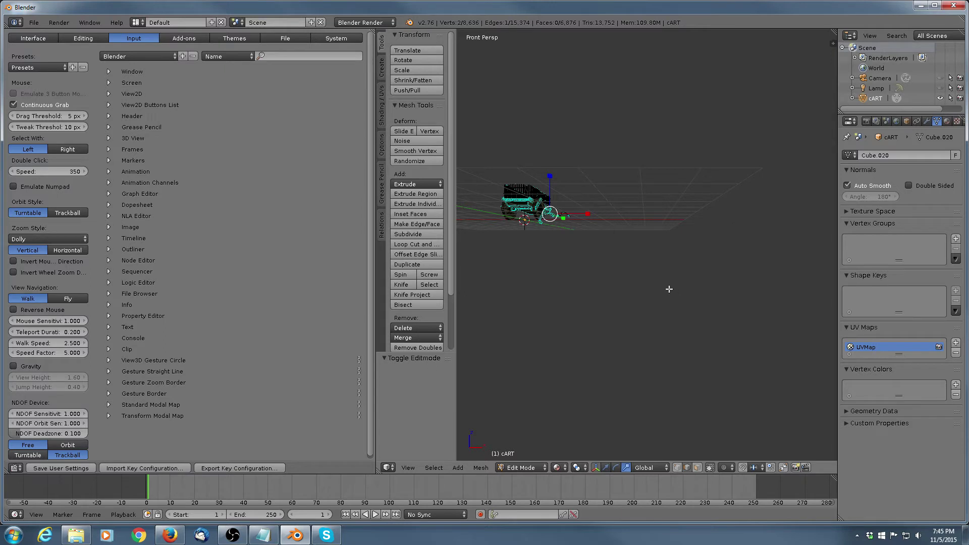
pyautogui.moveTo(658, 274); pyautogui.dragTo(555, 267, button='middle')
pyautogui.scroll(3, 570, 245)
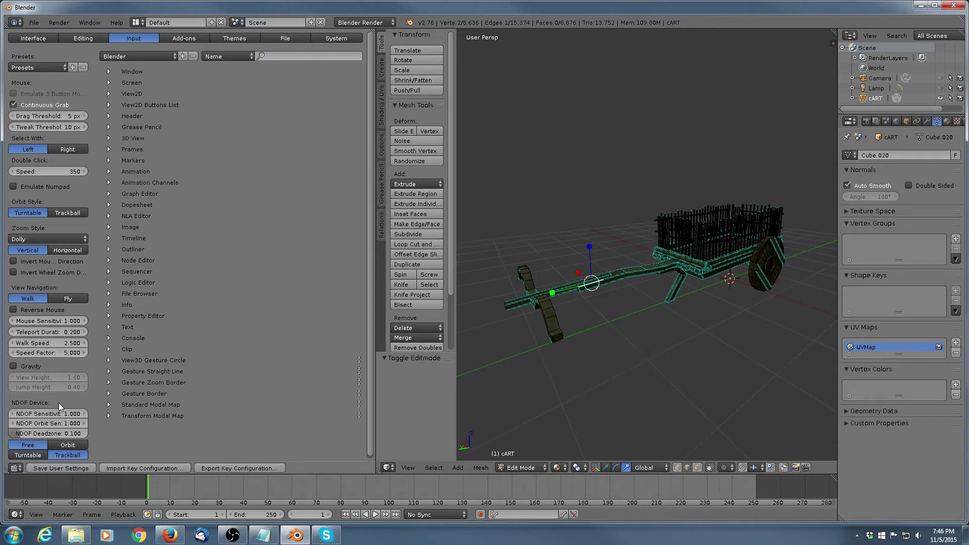
# Expand the 3D View category and its 3D View (Global) group in the key configuration list
pyautogui.scroll(-1, 65, 373)
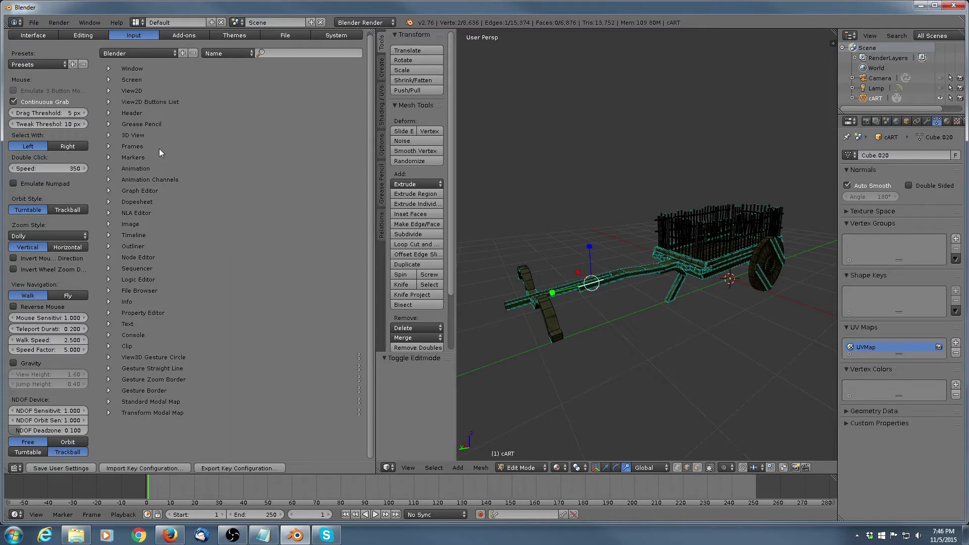
pyautogui.click(108, 135)
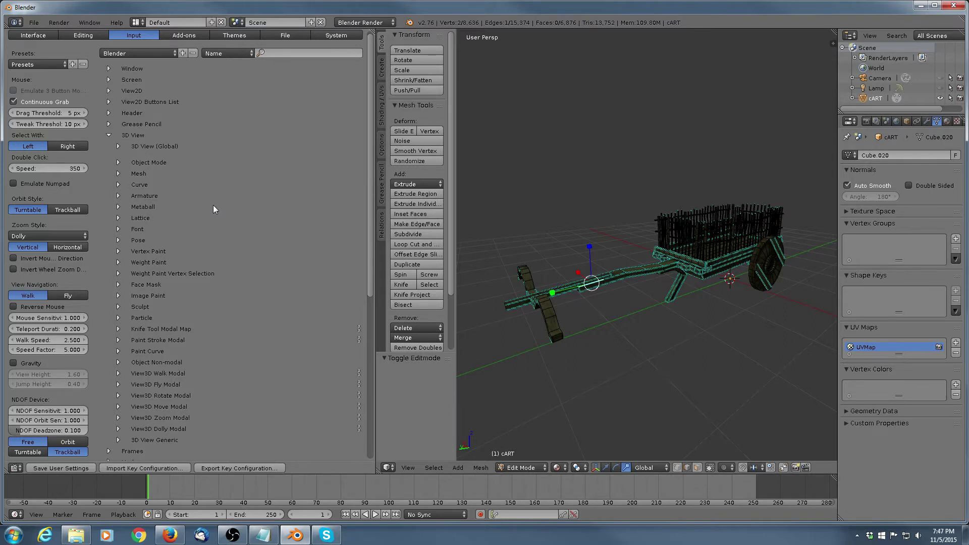
pyautogui.click(119, 147)
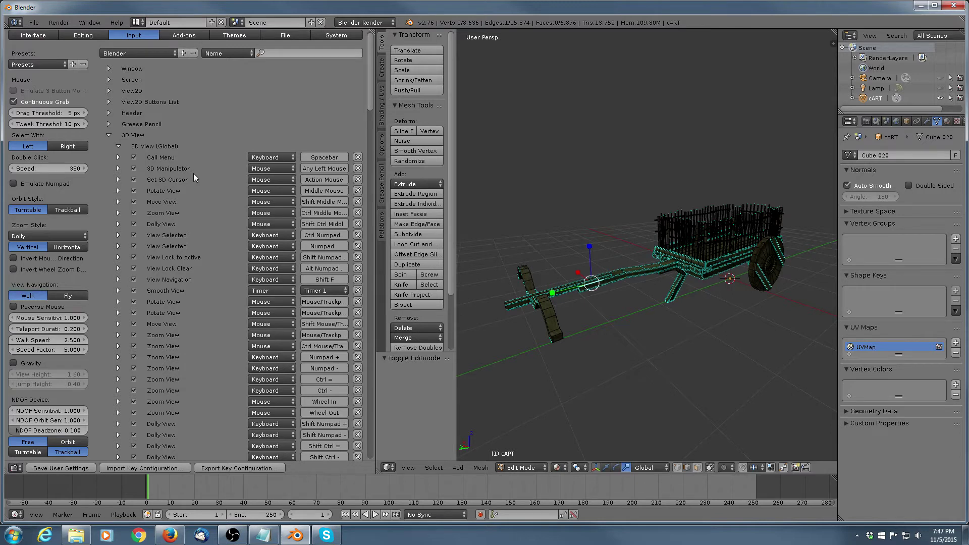
# Examine the 3D View (Global) shortcuts, from view navigation through layers and selection to the transform entries
pyautogui.scroll(-1, 193, 173)
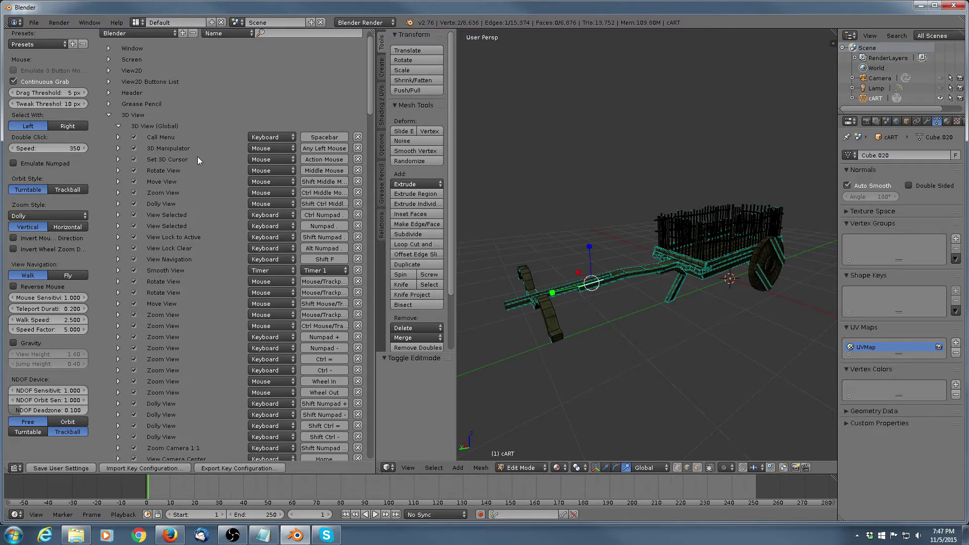
pyautogui.scroll(-8, 198, 159)
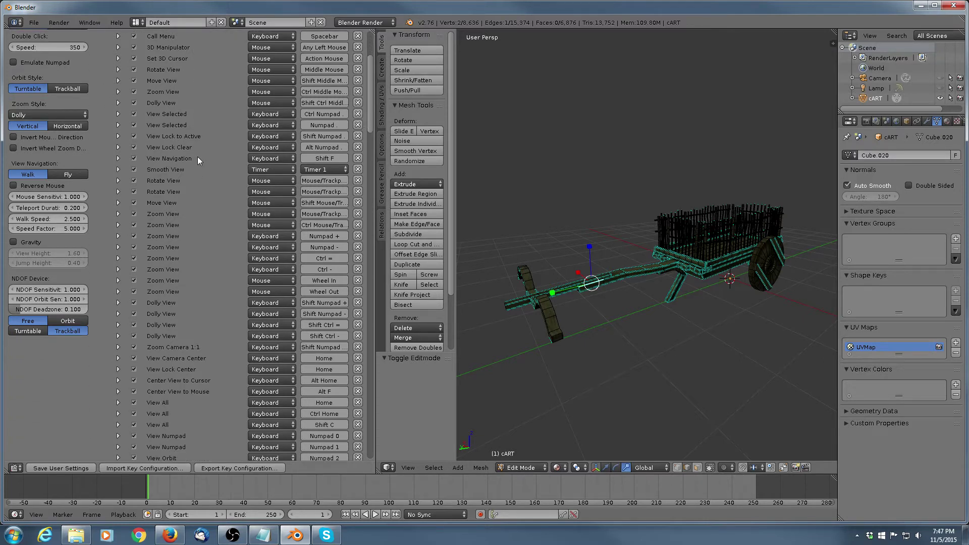
pyautogui.scroll(-11, 198, 161)
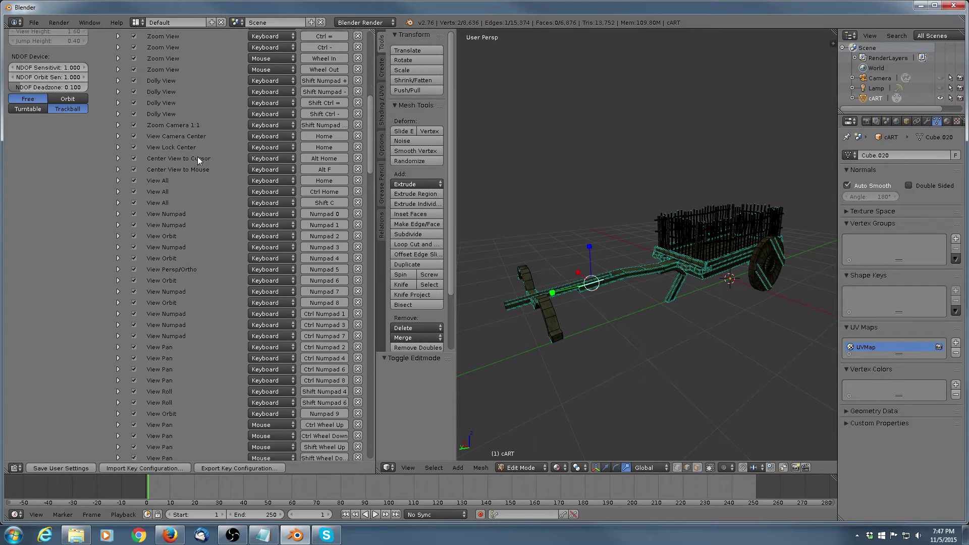
pyautogui.scroll(-10, 198, 159)
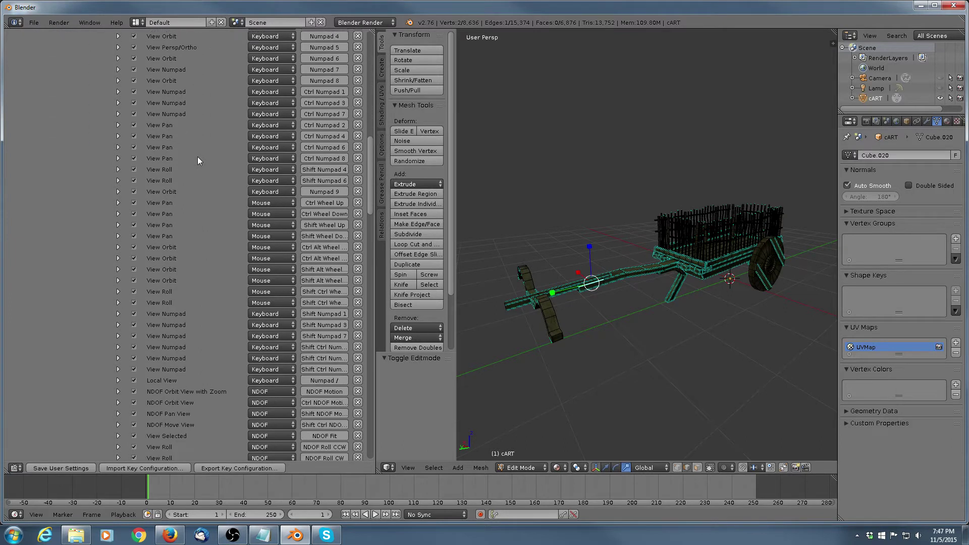
pyautogui.scroll(-12, 198, 157)
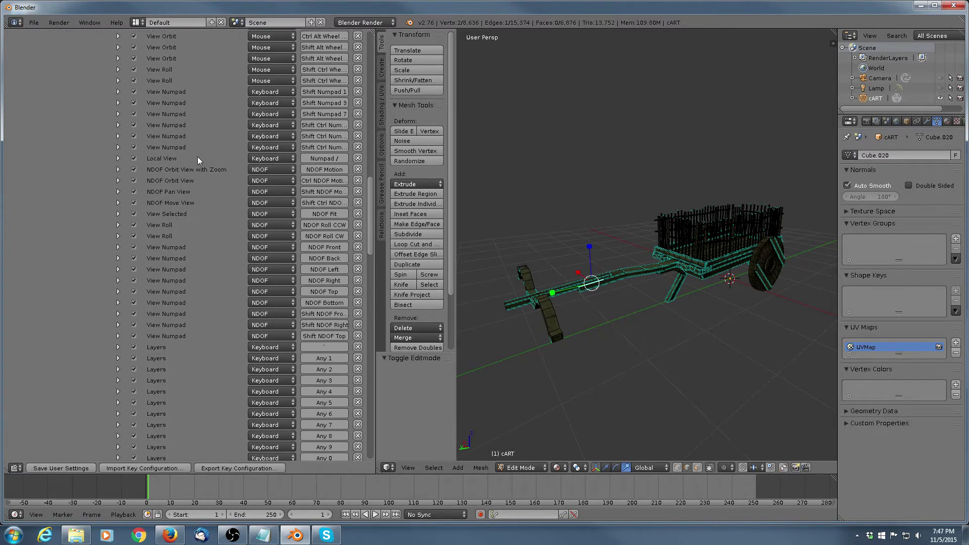
pyautogui.scroll(-2, 198, 157)
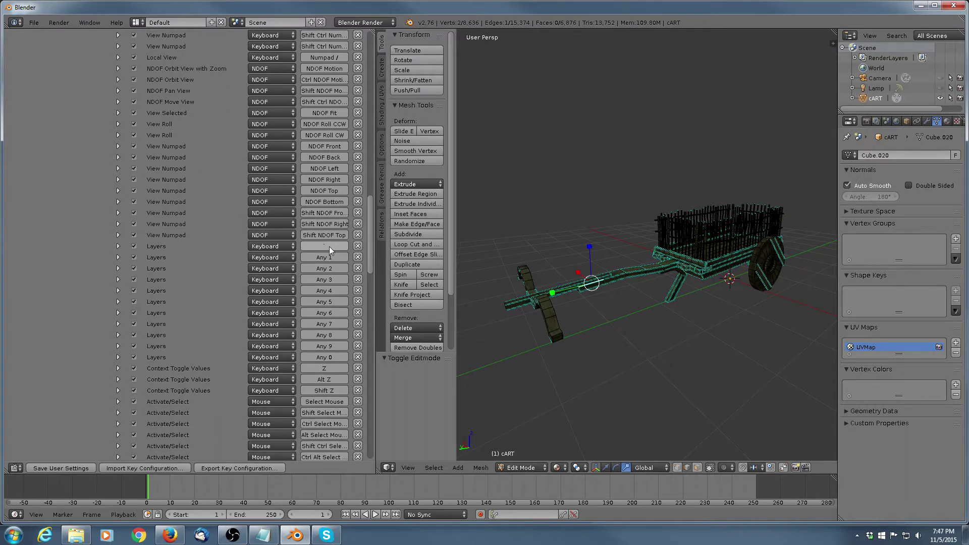
pyautogui.scroll(-8, 229, 238)
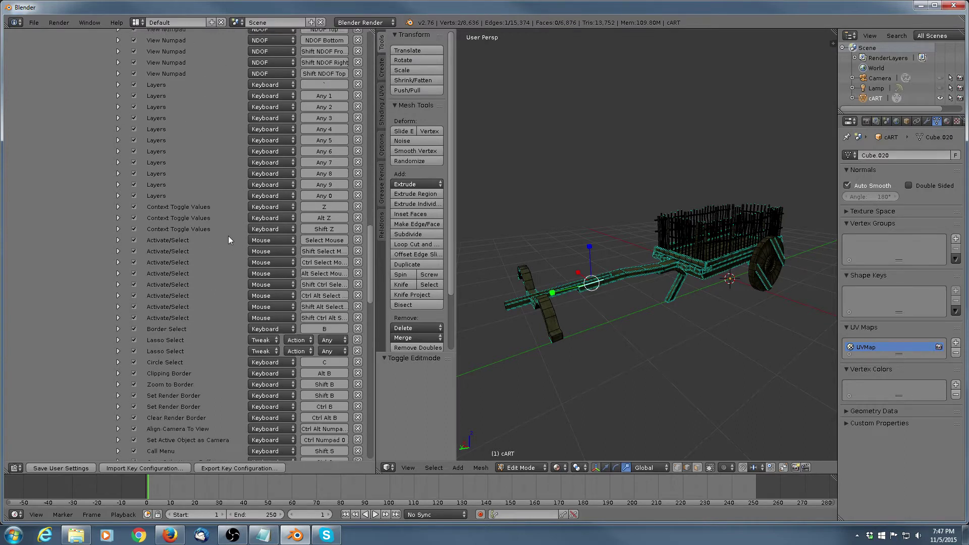
pyautogui.scroll(-7, 228, 238)
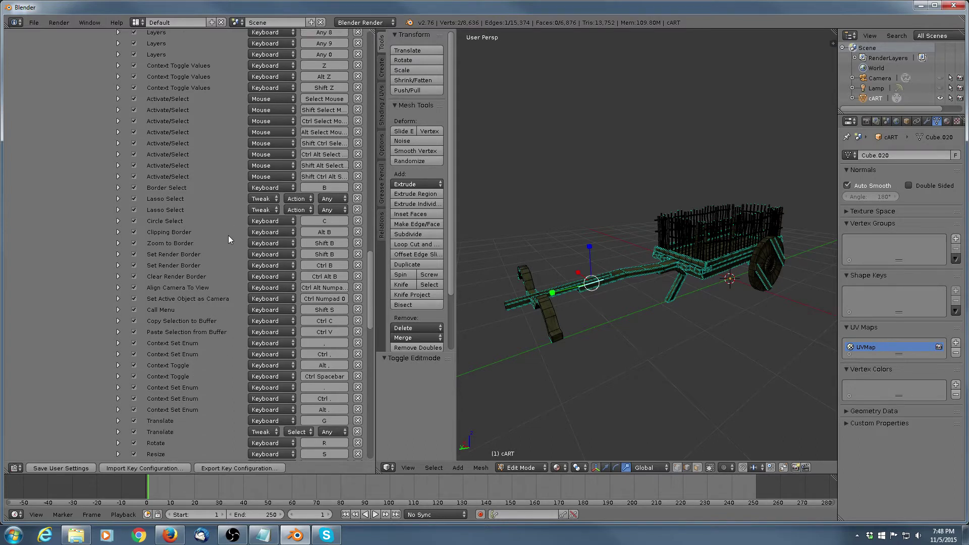
pyautogui.scroll(6, 338, 209)
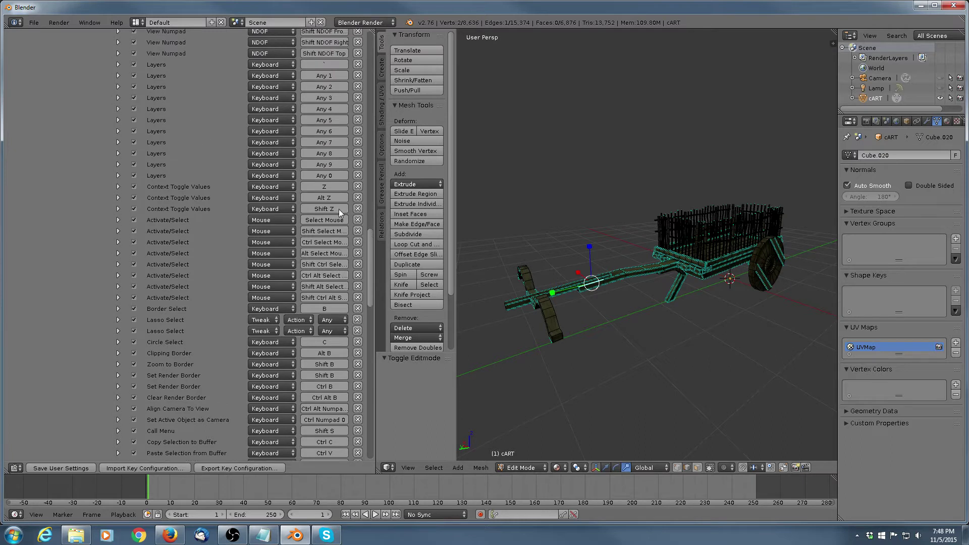
pyautogui.scroll(6, 339, 209)
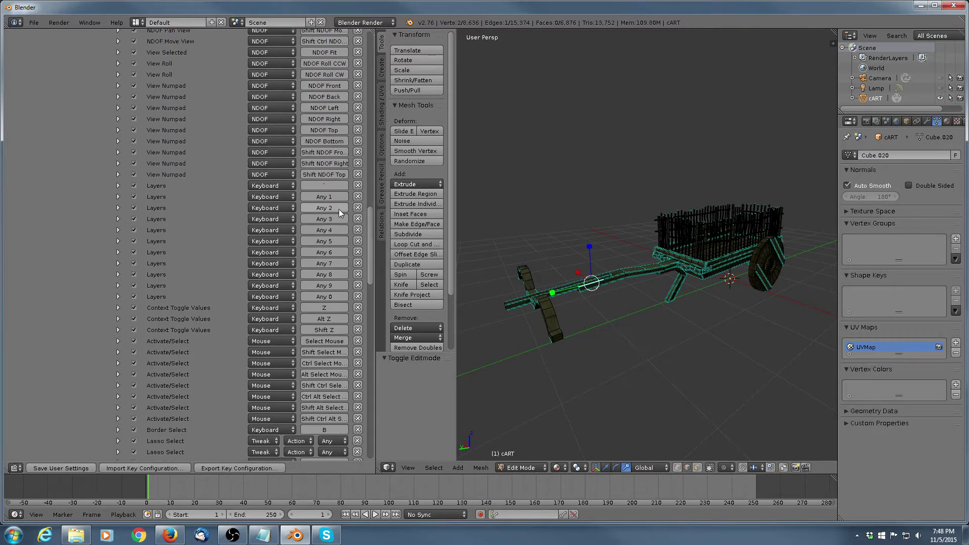
pyautogui.scroll(-12, 338, 209)
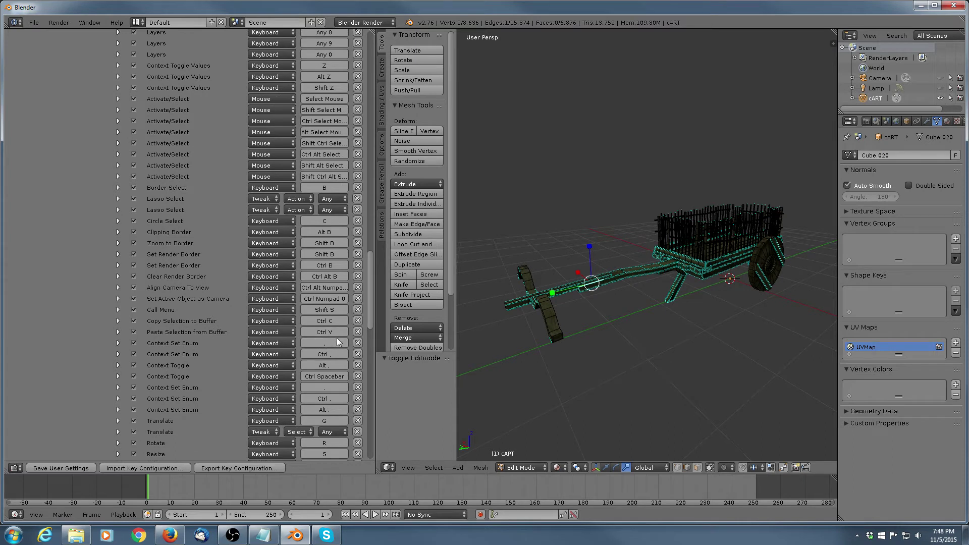
pyautogui.scroll(-1, 231, 281)
pyautogui.scroll(-9, 231, 281)
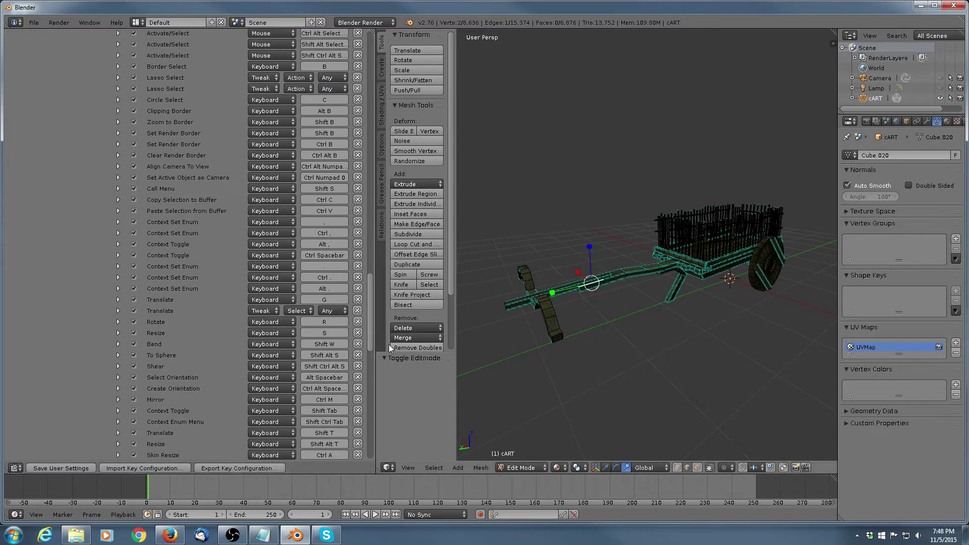
# Review the zoom, numpad view, pan and roll shortcuts again and return to the start of the key configuration list
pyautogui.moveTo(371, 326); pyautogui.dragTo(366, 91)
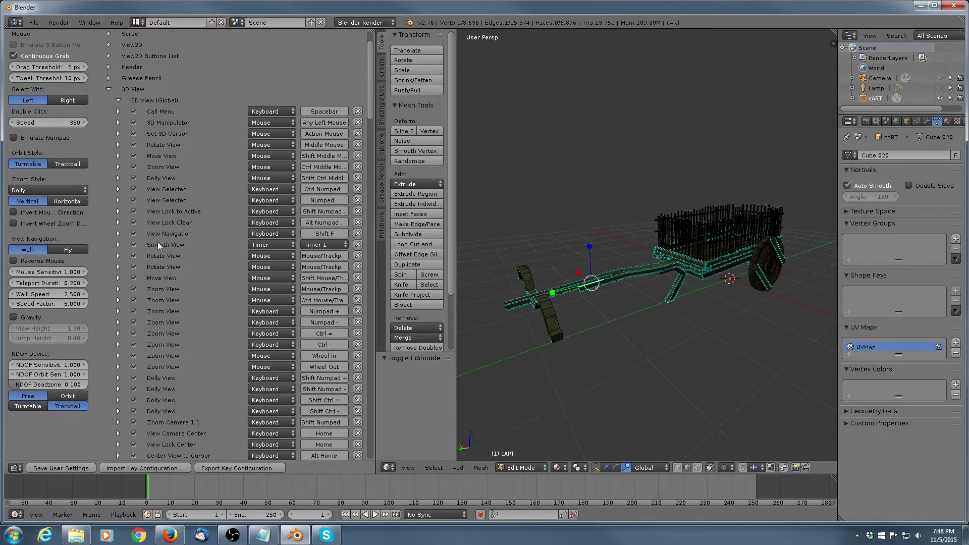
pyautogui.scroll(-11, 178, 302)
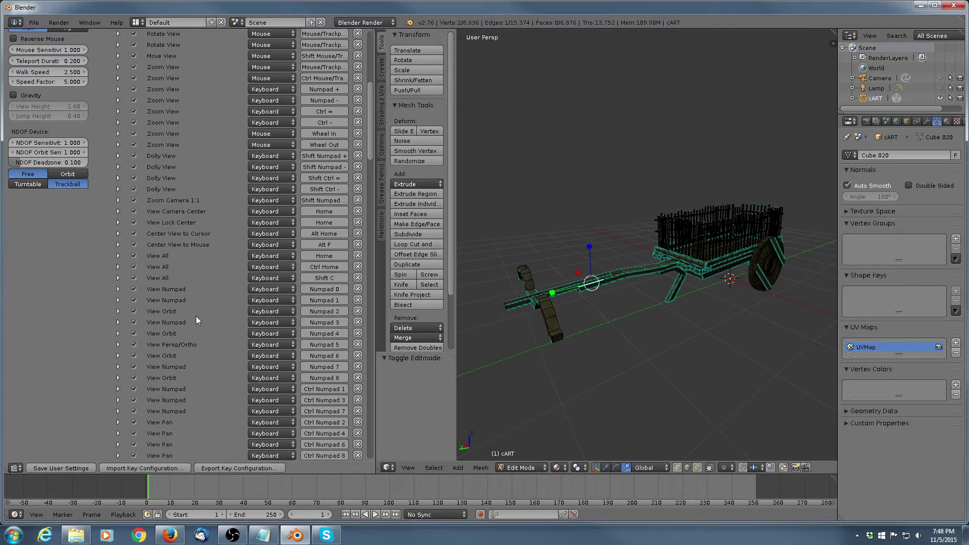
pyautogui.scroll(-10, 153, 292)
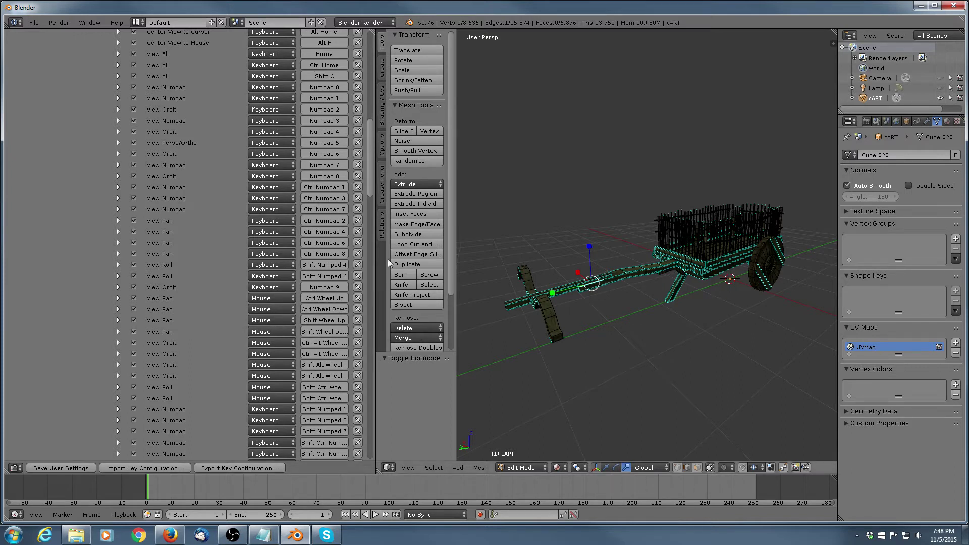
pyautogui.scroll(10, 370, 162)
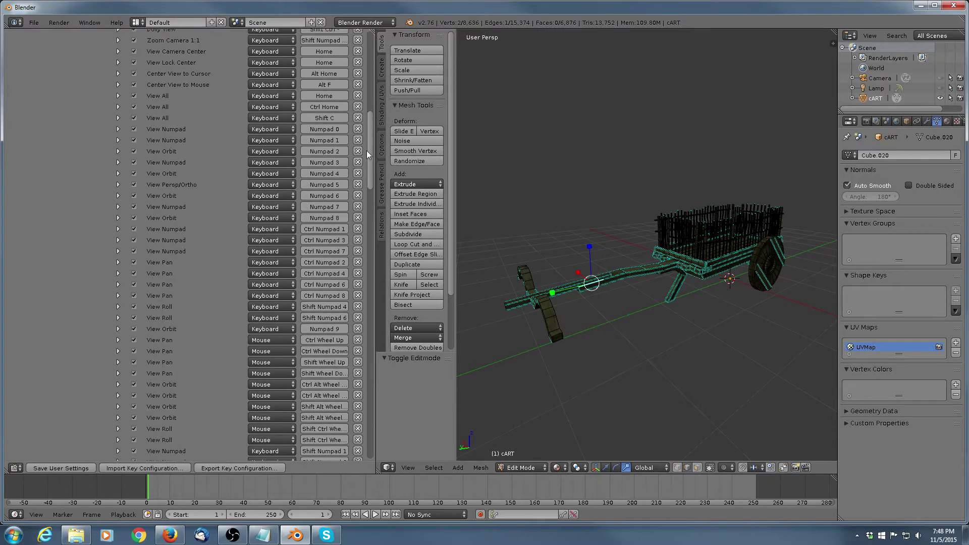
pyautogui.scroll(8, 352, 112)
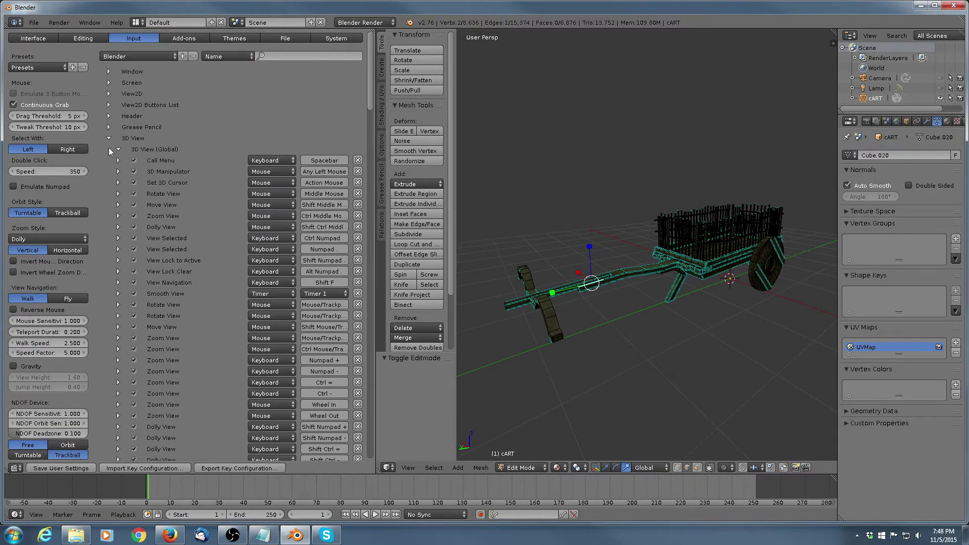
# Collapse the 3D View category and take a brief look at the shortcuts in the Window category
pyautogui.click(108, 138)
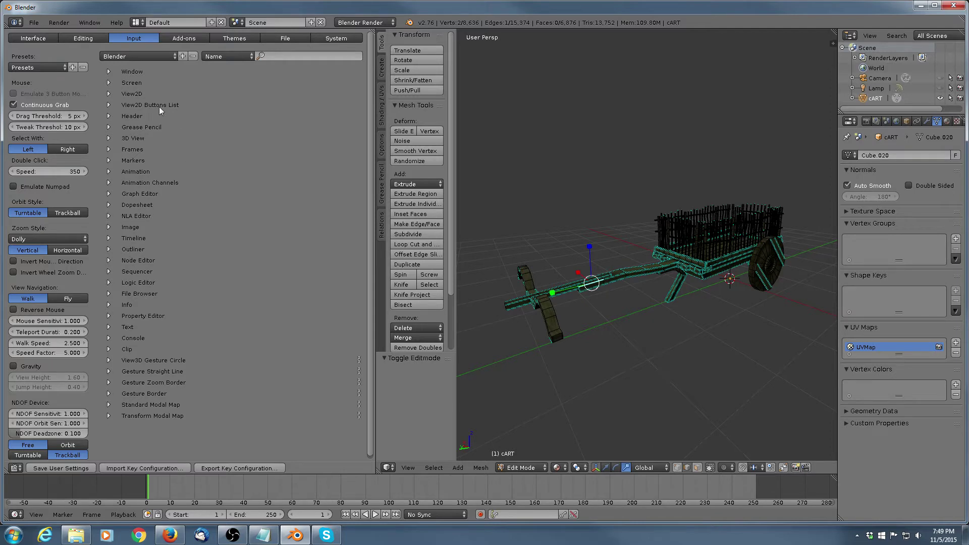
pyautogui.click(109, 72)
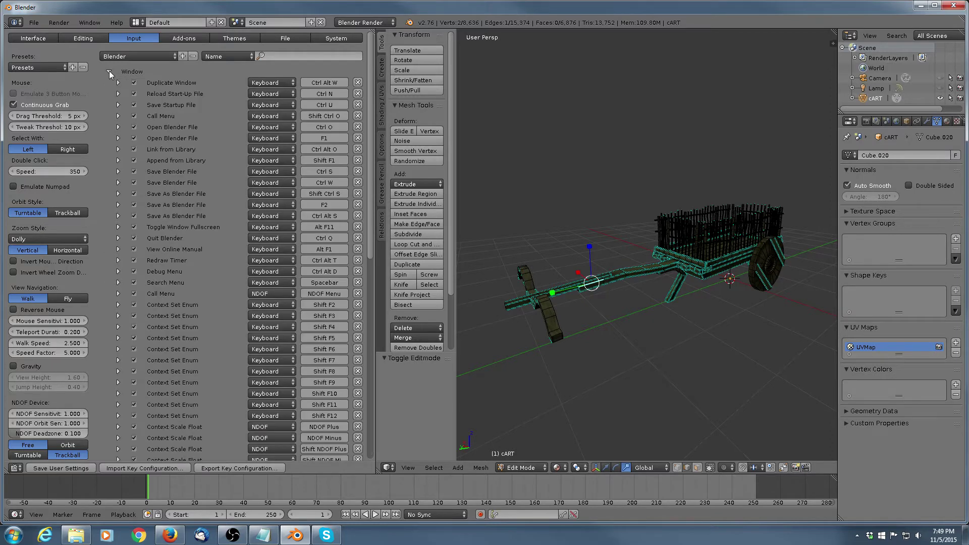
pyautogui.click(109, 72)
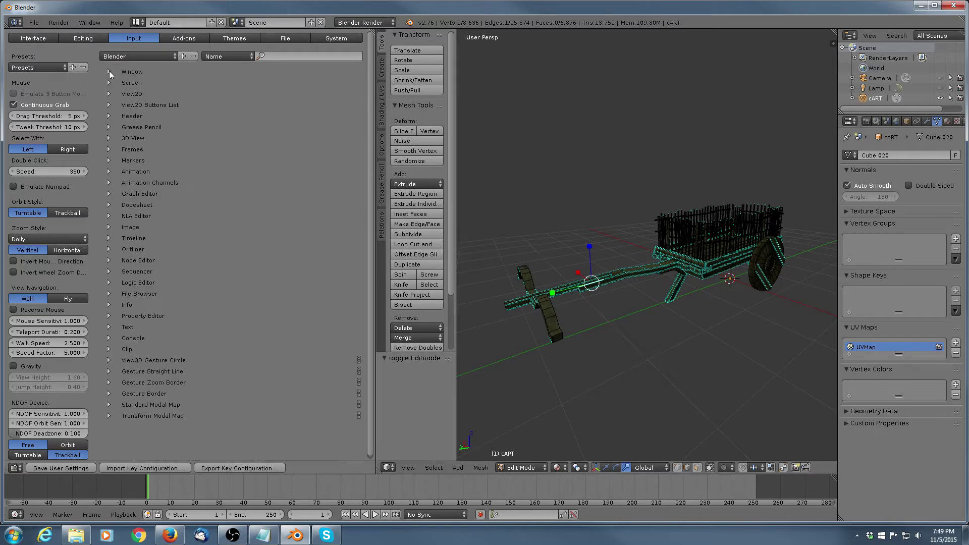
# Add a new shortcut entry to the Grease Pencil (Global) key configuration group and expand its details
pyautogui.click(109, 128)
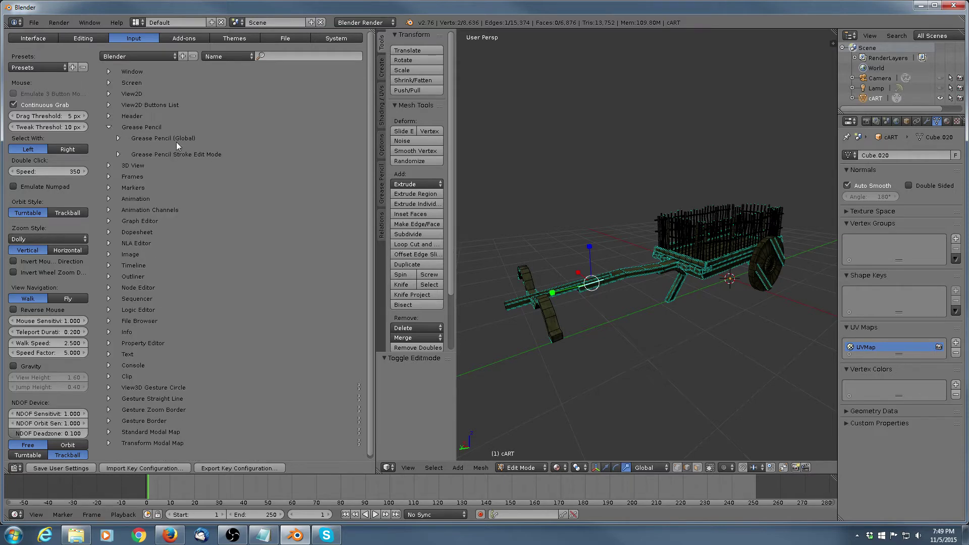
pyautogui.click(118, 139)
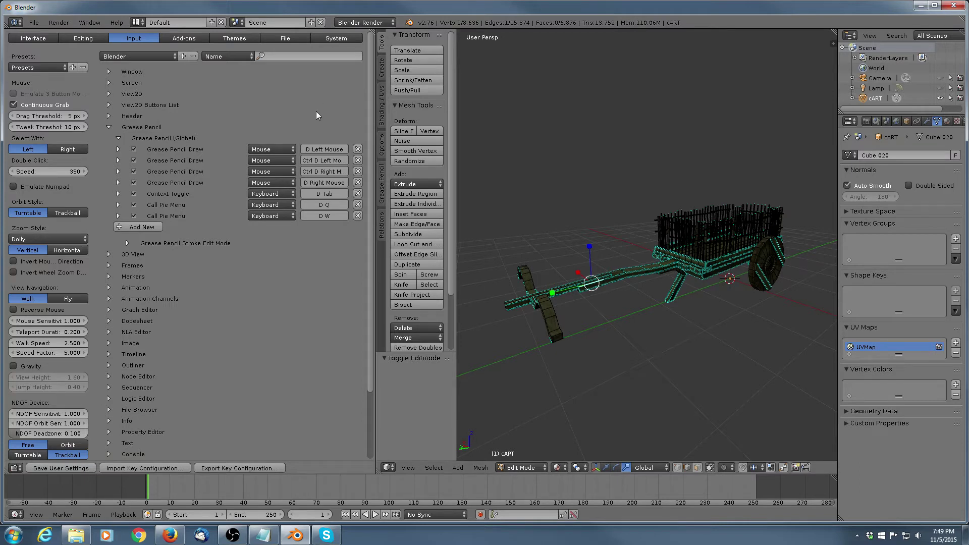
pyautogui.click(145, 228)
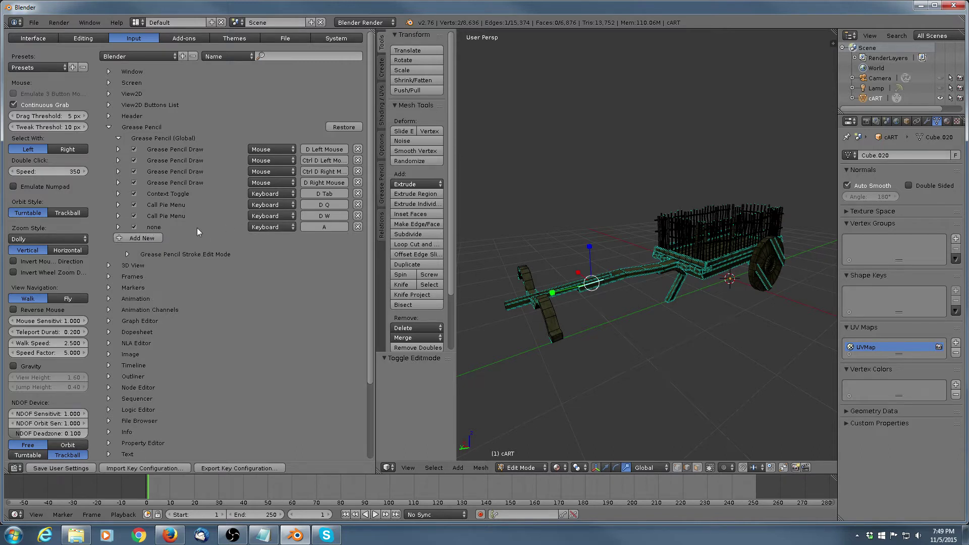
pyautogui.click(118, 226)
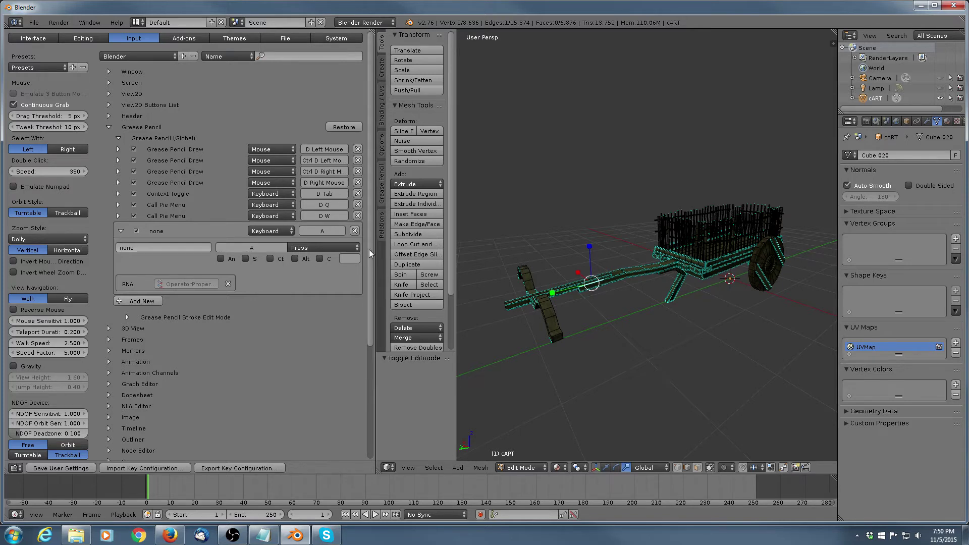
# Look over the remaining key configuration categories and collapse the Grease Pencil category
pyautogui.moveTo(372, 243); pyautogui.dragTo(374, 365)
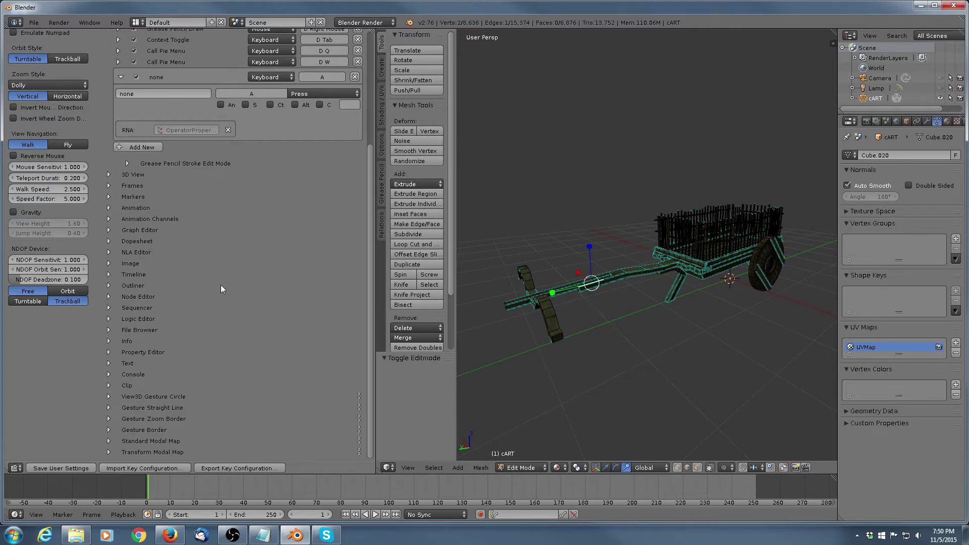
pyautogui.scroll(7, 183, 119)
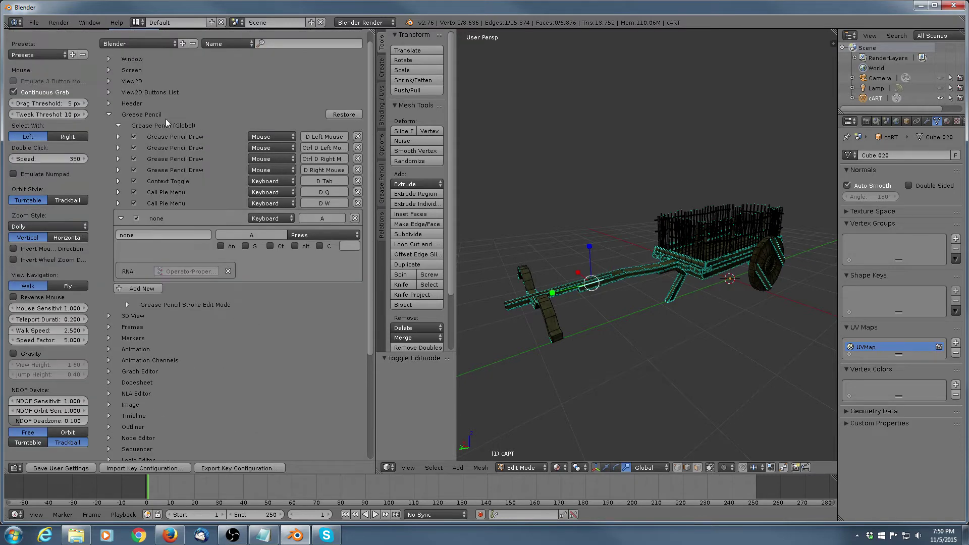
pyautogui.click(109, 115)
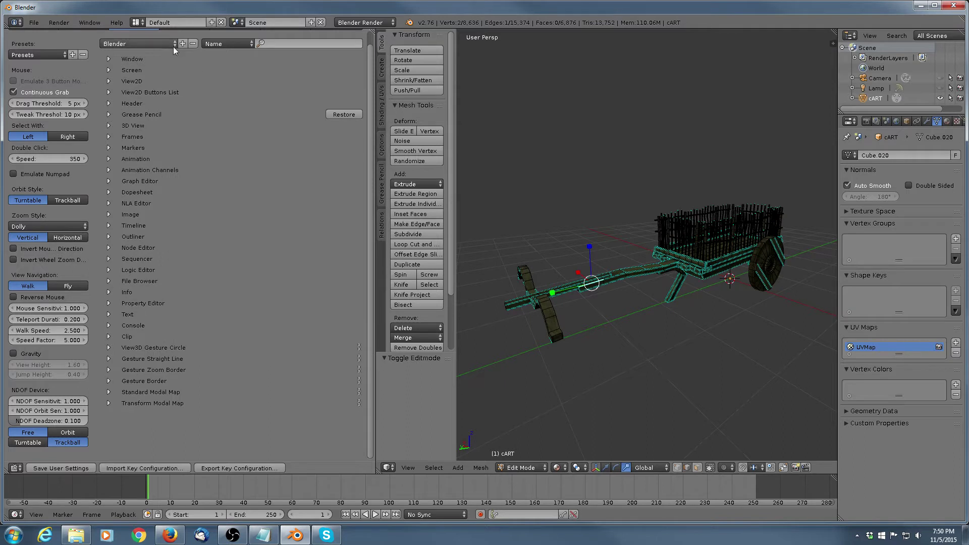
pyautogui.scroll(1, 224, 85)
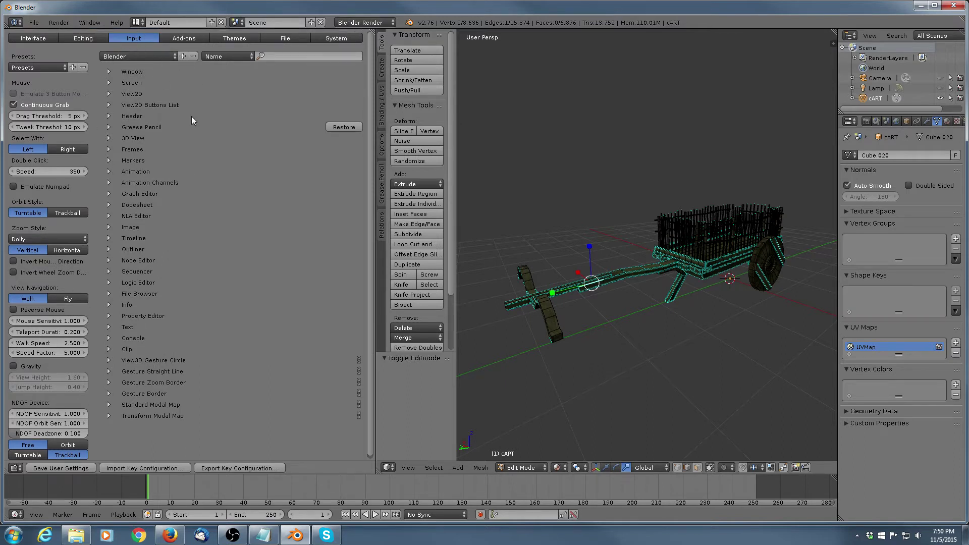
# Show the Interface preferences and try out the manipulator's size and handle size settings while orbiting the cart
pyautogui.click(37, 38)
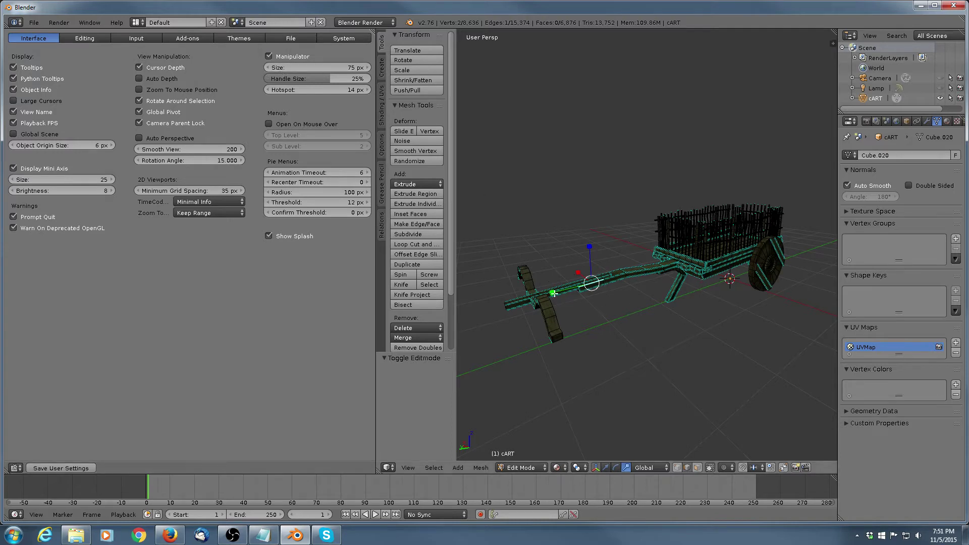
pyautogui.moveTo(555, 294); pyautogui.dragTo(583, 226, button='middle')
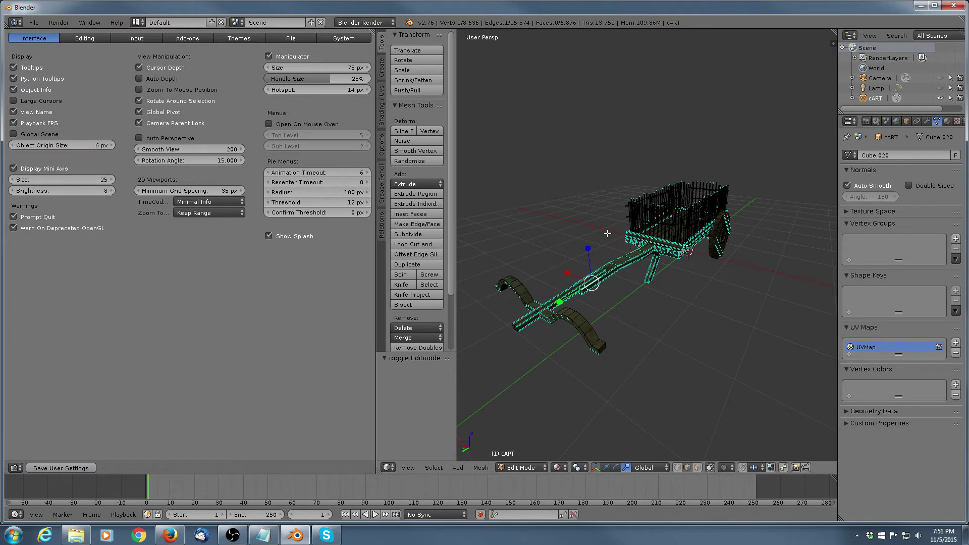
pyautogui.click(351, 67)
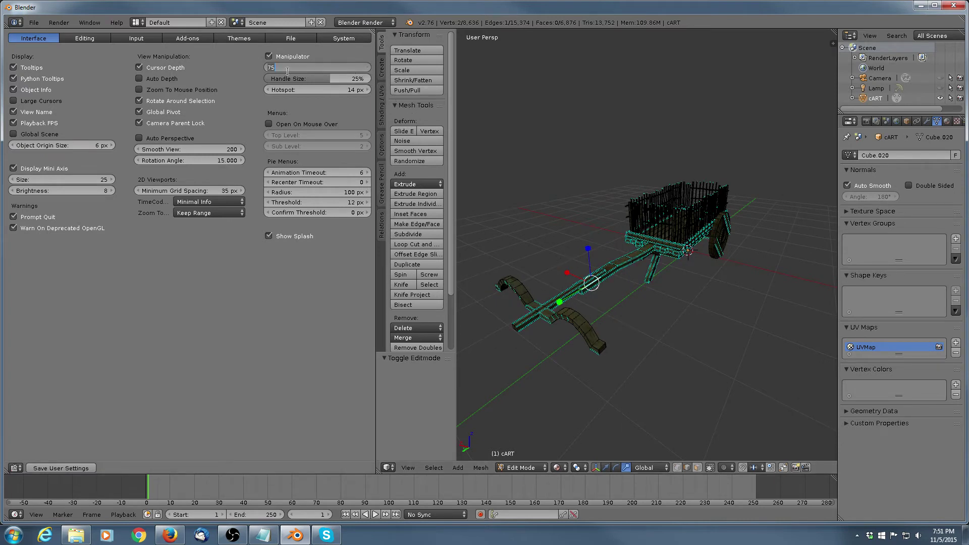
pyautogui.press('Return')
pyautogui.moveTo(350, 68)
pyautogui.mouseDown()
pyautogui.moveTo(403, 68)
pyautogui.moveTo(348, 68)
pyautogui.mouseUp()
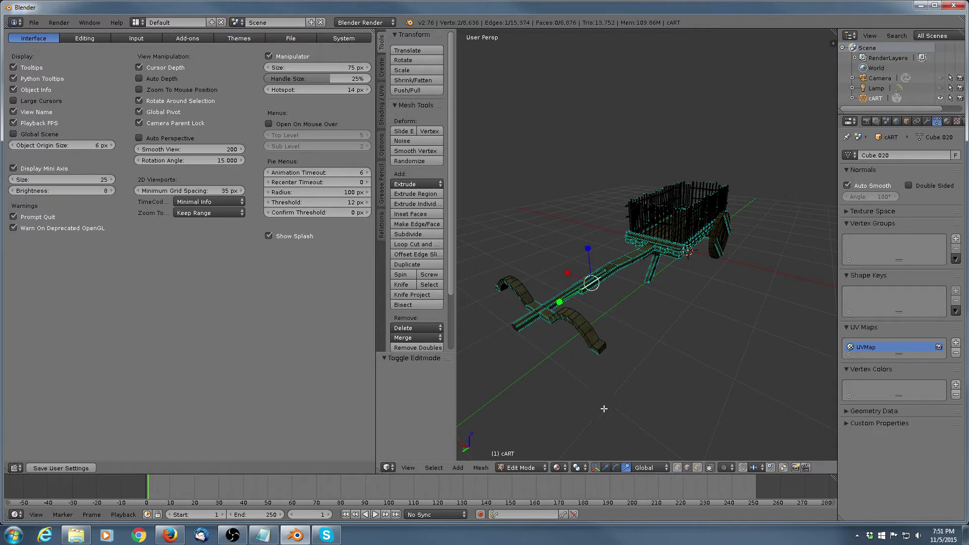
pyautogui.moveTo(612, 258)
pyautogui.mouseDown(button='middle')
pyautogui.moveTo(561, 229)
pyautogui.moveTo(700, 260)
pyautogui.moveTo(594, 257)
pyautogui.mouseUp(button='middle')
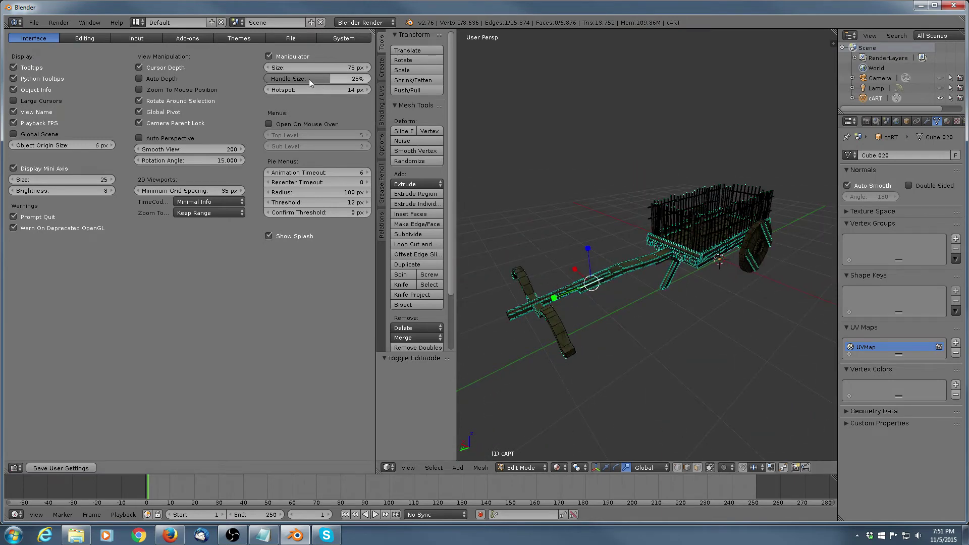
pyautogui.moveTo(357, 80); pyautogui.dragTo(336, 80)
# Turn Rotate Around Selection off and on again, and test orbiting around a vertex selected at the cart bed's front edge
pyautogui.click(148, 100)
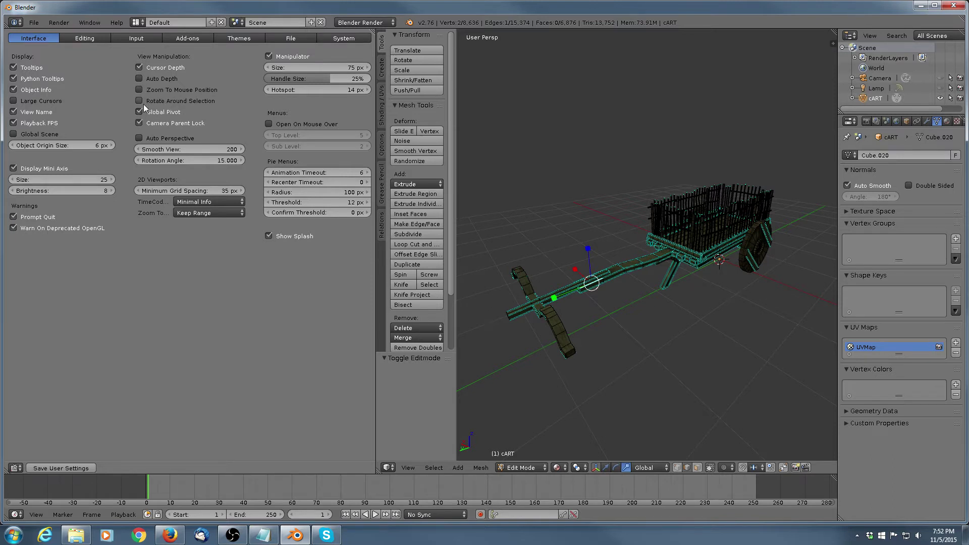
pyautogui.click(140, 101)
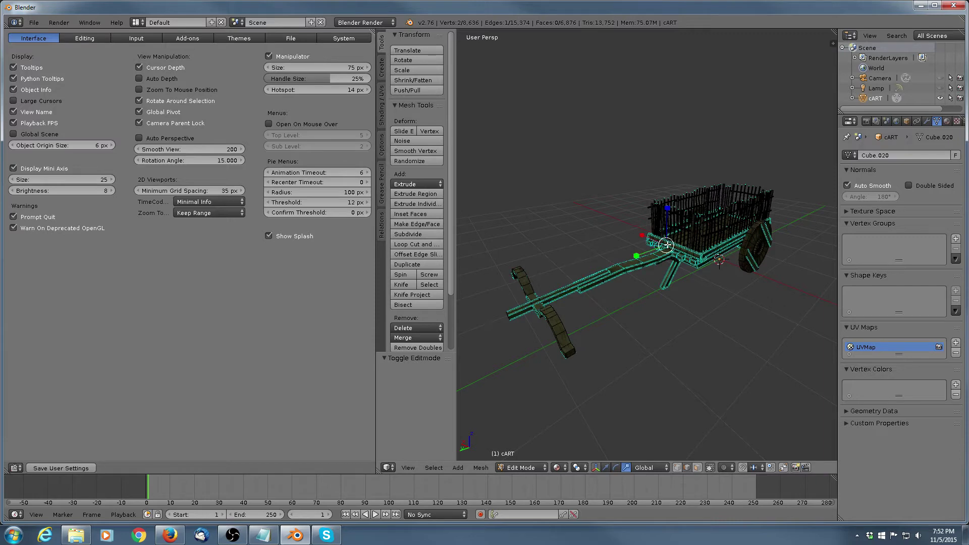
pyautogui.moveTo(665, 273); pyautogui.dragTo(651, 238, button='middle')
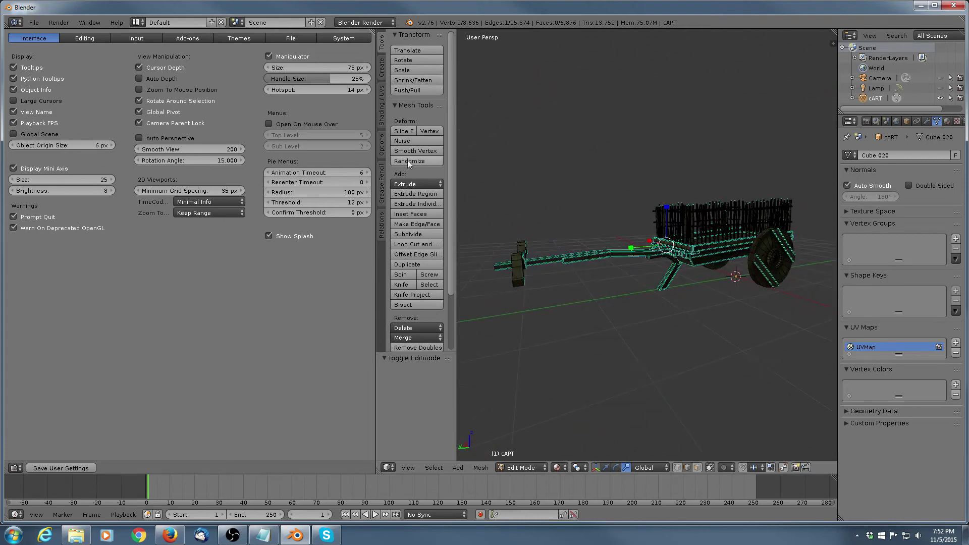
# Disable Rotate Around Selection and test how the view orbits, including with a vertex selected on the cart's shaft
pyautogui.click(140, 101)
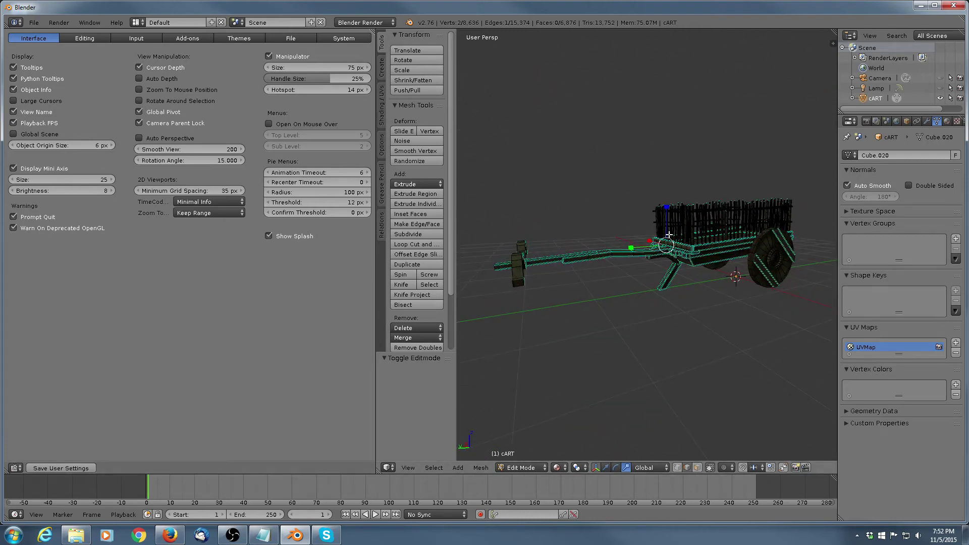
pyautogui.moveTo(657, 235); pyautogui.dragTo(552, 223, button='middle')
pyautogui.scroll(3, 570, 229)
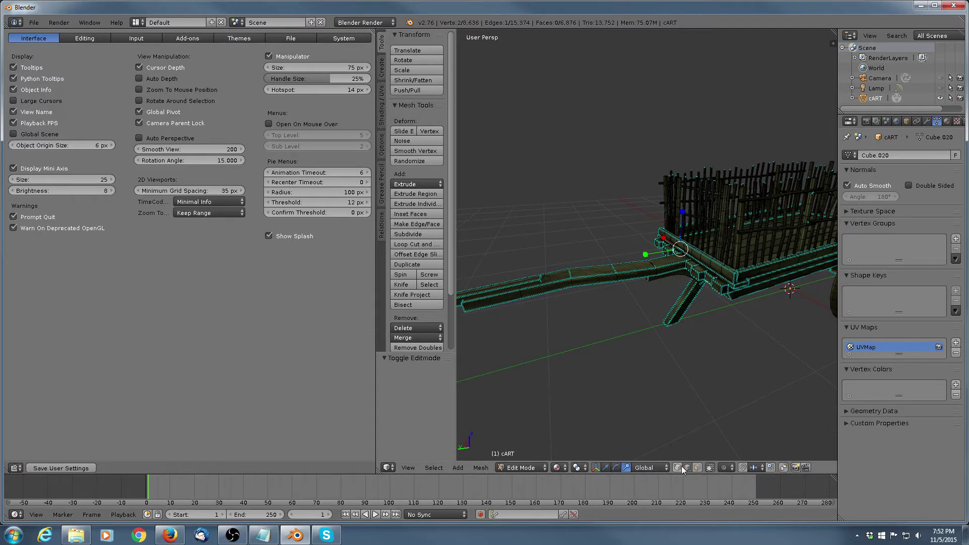
pyautogui.rightClick(571, 278)
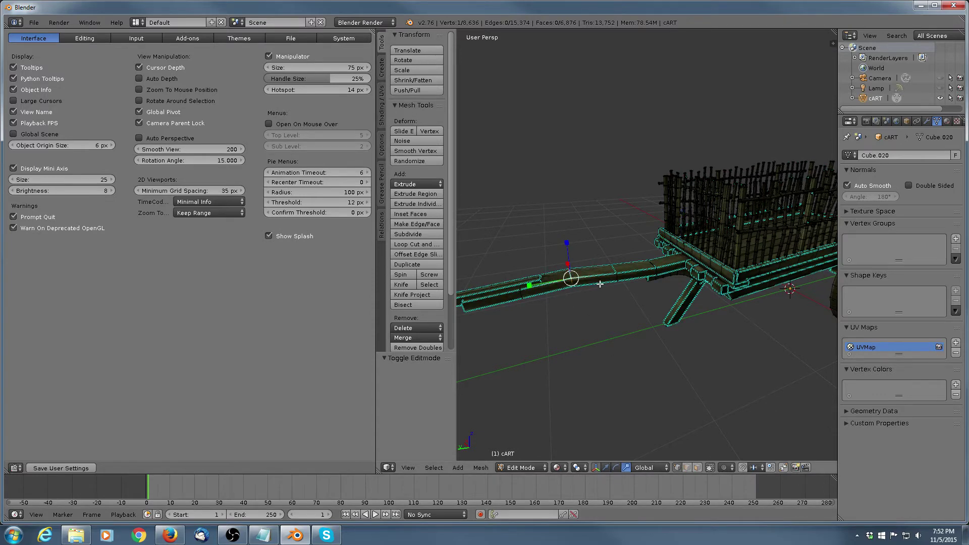
pyautogui.moveTo(600, 284); pyautogui.dragTo(581, 222, button='middle')
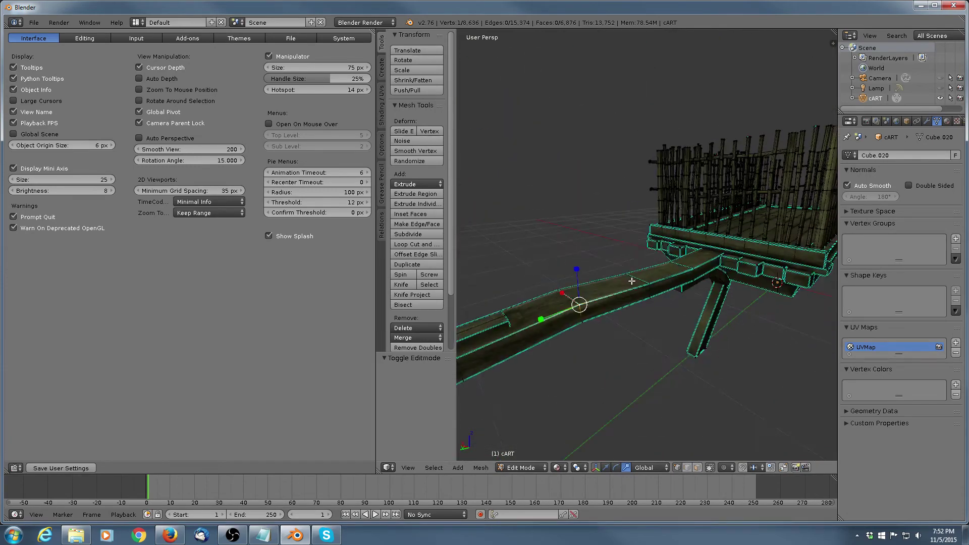
# Re-enable Rotate Around Selection and test orbiting around one shaft vertex and another one nearer the cart bed
pyautogui.click(141, 101)
pyautogui.moveTo(497, 283); pyautogui.dragTo(556, 292, button='middle')
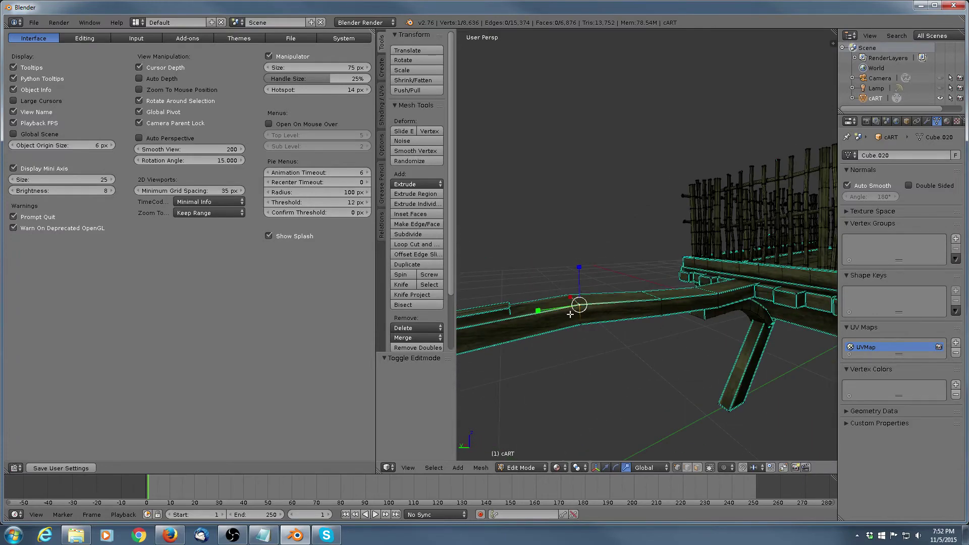
pyautogui.moveTo(612, 302); pyautogui.dragTo(582, 320, button='middle')
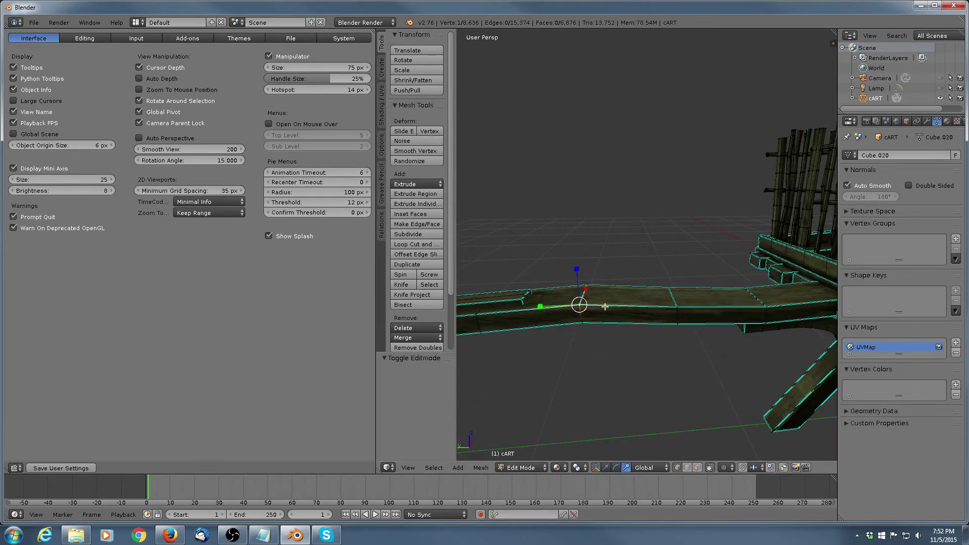
pyautogui.scroll(-5, 623, 288)
pyautogui.scroll(3, 643, 291)
pyautogui.keyDown('shift'); pyautogui.moveTo(674, 305); pyautogui.dragTo(770, 306, button='middle'); pyautogui.keyUp('shift')
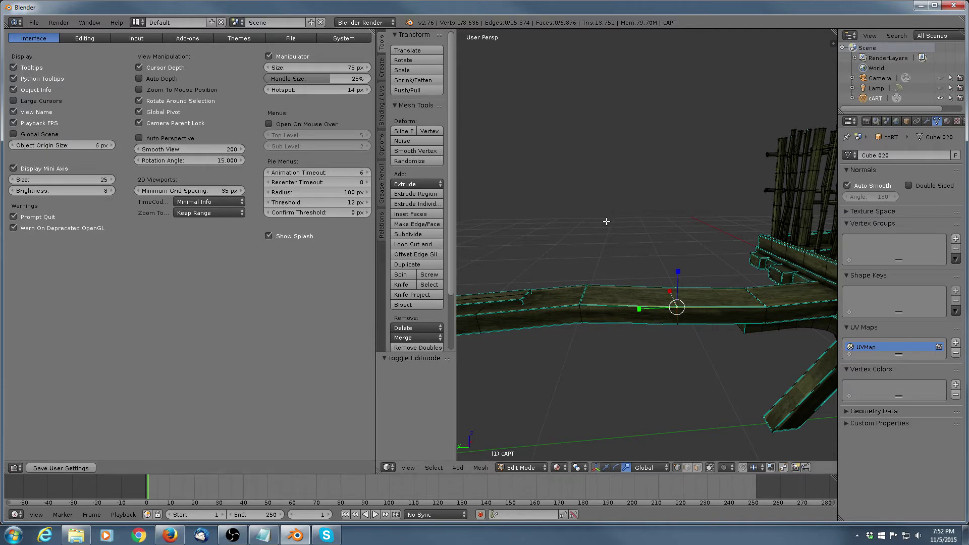
pyautogui.moveTo(624, 254); pyautogui.dragTo(565, 232, button='middle')
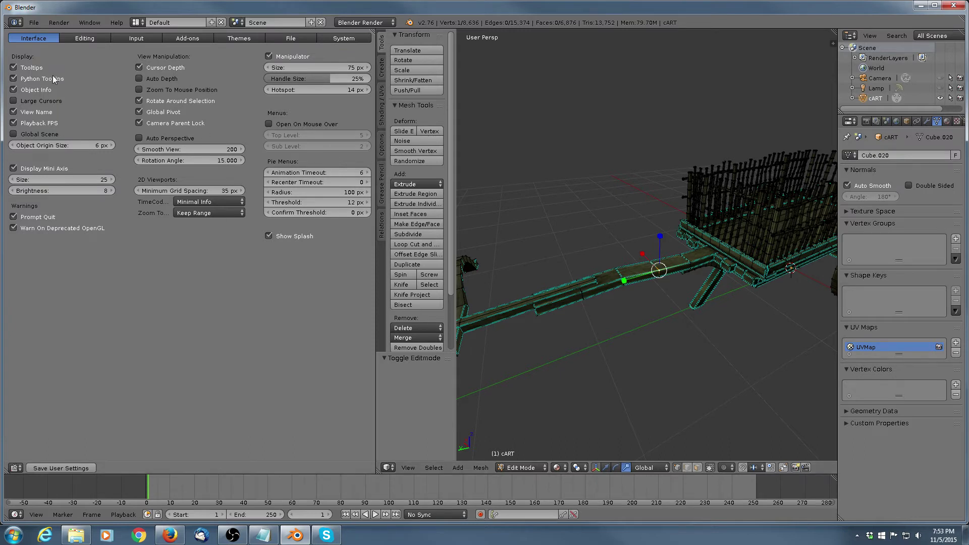
# Disable Cursor Depth and place the 3D cursor at several spots in the empty space and over the cart's fence
pyautogui.click(139, 67)
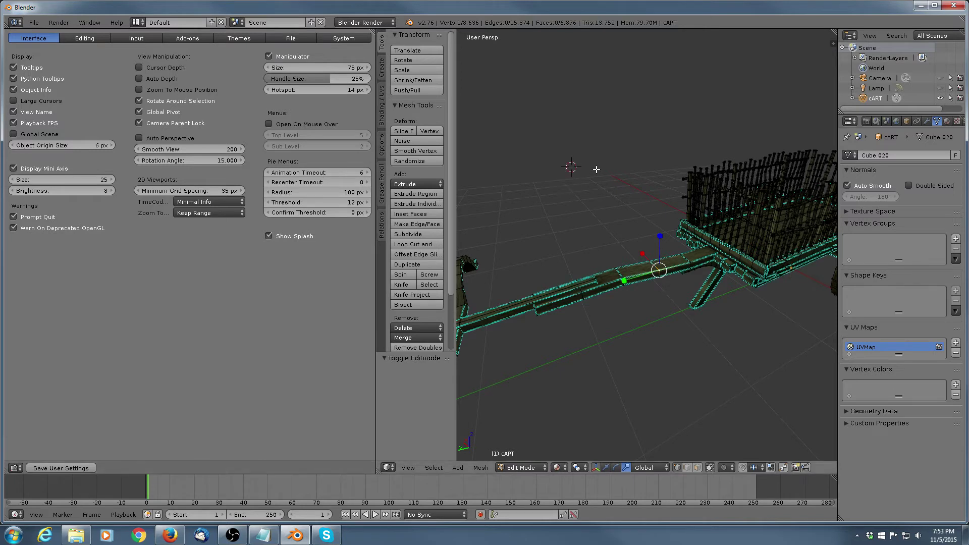
pyautogui.click(552, 198)
pyautogui.click(623, 137)
pyautogui.click(634, 130)
pyautogui.click(735, 180)
pyautogui.moveTo(586, 194)
pyautogui.mouseDown(button='middle')
pyautogui.moveTo(676, 197)
pyautogui.moveTo(595, 193)
pyautogui.mouseUp(button='middle')
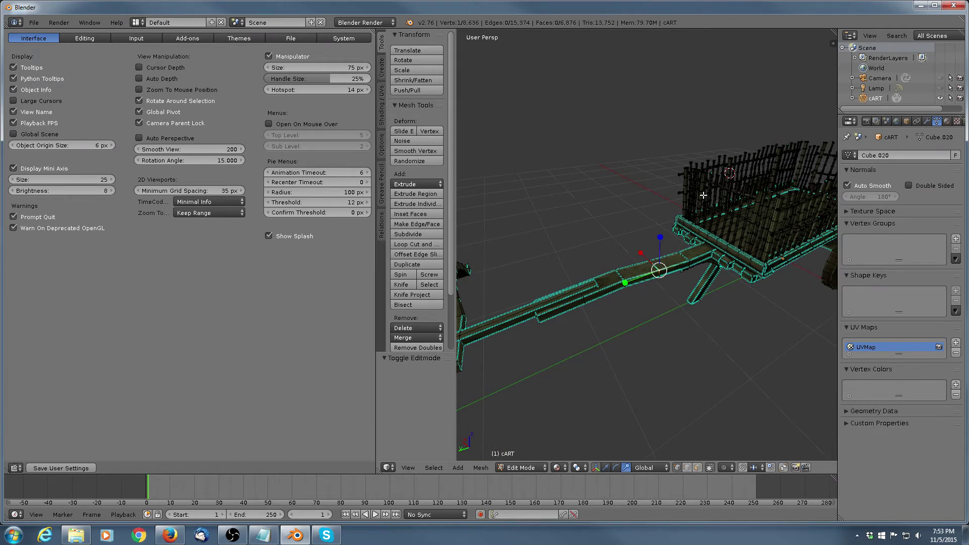
# Place the 3D cursor repeatedly around the cart without Cursor Depth and orbit to check its actual position in space
pyautogui.click(626, 130)
pyautogui.click(574, 167)
pyautogui.click(641, 189)
pyautogui.click(581, 212)
pyautogui.click(583, 161)
pyautogui.click(612, 163)
pyautogui.click(627, 174)
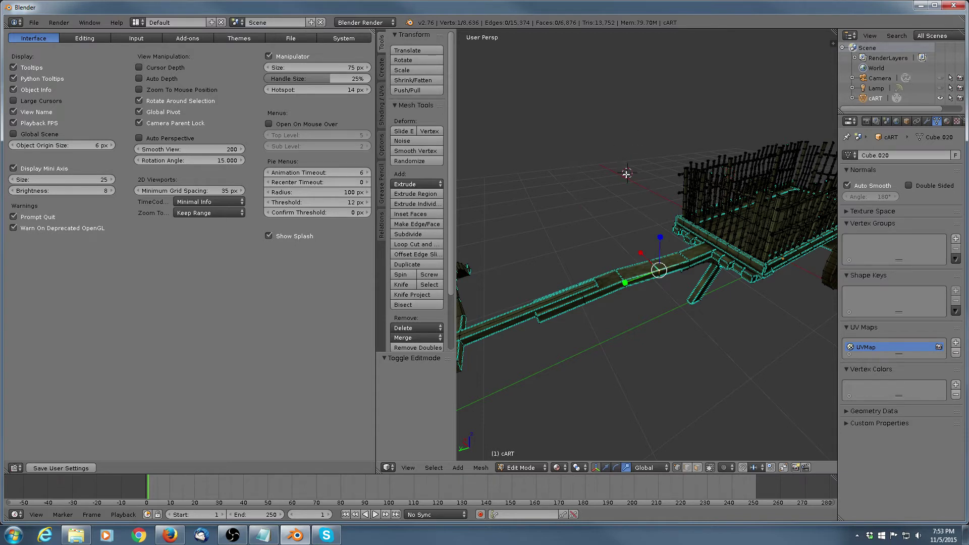
pyautogui.click(605, 208)
pyautogui.click(639, 152)
pyautogui.click(755, 257)
pyautogui.moveTo(681, 250); pyautogui.dragTo(705, 203, button='middle')
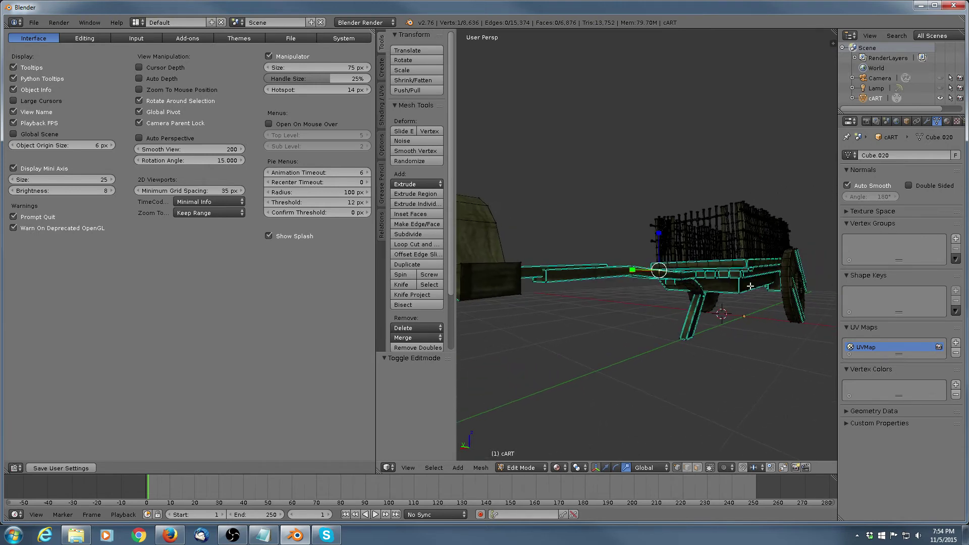
pyautogui.moveTo(715, 265); pyautogui.dragTo(670, 196, button='middle')
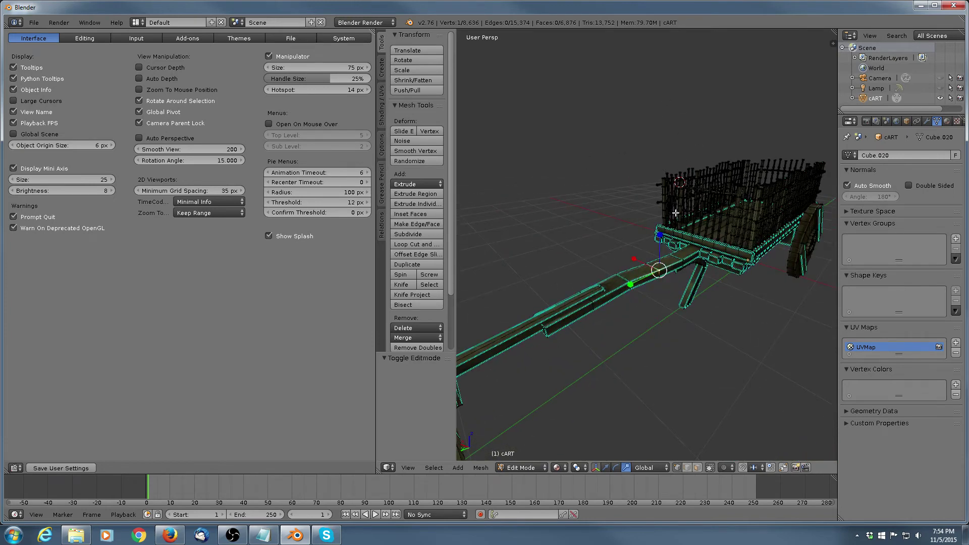
# Re-enable Cursor Depth and orbit the cart to bring the yoke at the shaft's end into view
pyautogui.click(139, 68)
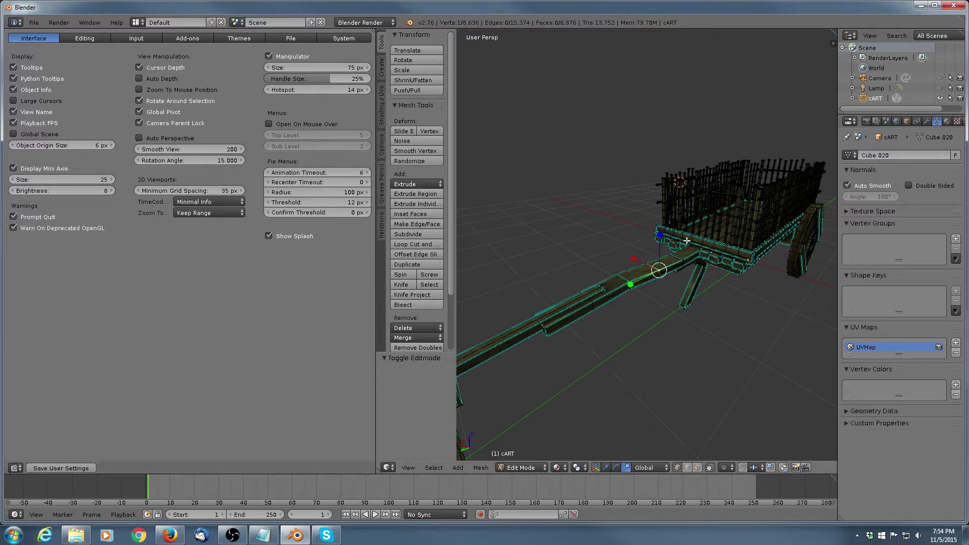
pyautogui.moveTo(687, 241); pyautogui.dragTo(746, 278, button='middle')
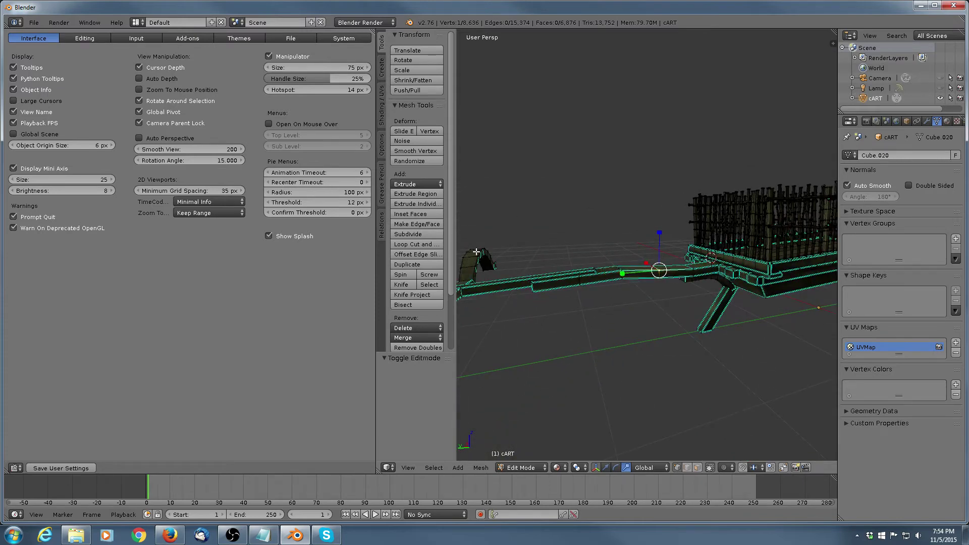
pyautogui.moveTo(546, 266); pyautogui.dragTo(606, 273, button='middle')
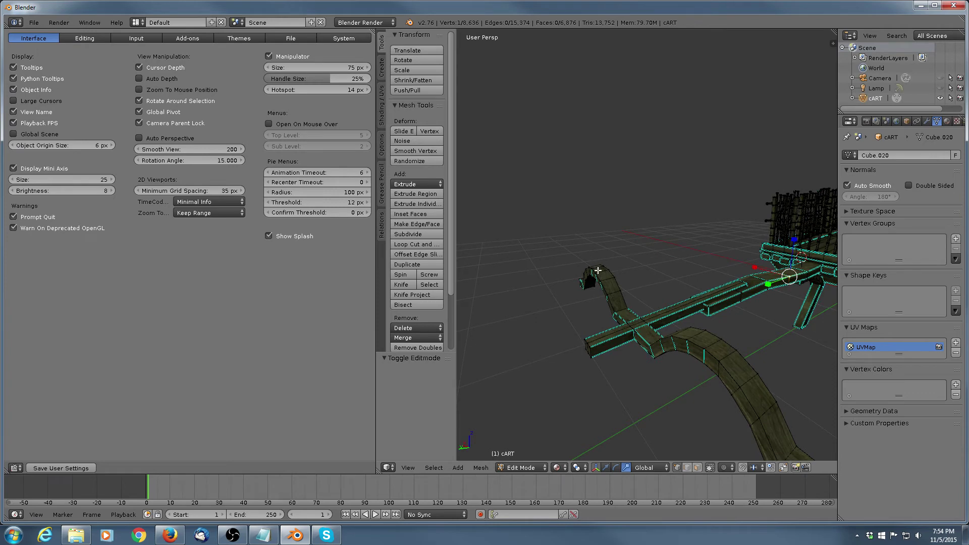
# Orbit around the cart's yoke, view the Editing preferences and open the Themes preferences
pyautogui.moveTo(565, 307)
pyautogui.mouseDown(button='middle')
pyautogui.moveTo(612, 284)
pyautogui.moveTo(529, 301)
pyautogui.moveTo(566, 303)
pyautogui.mouseUp(button='middle')
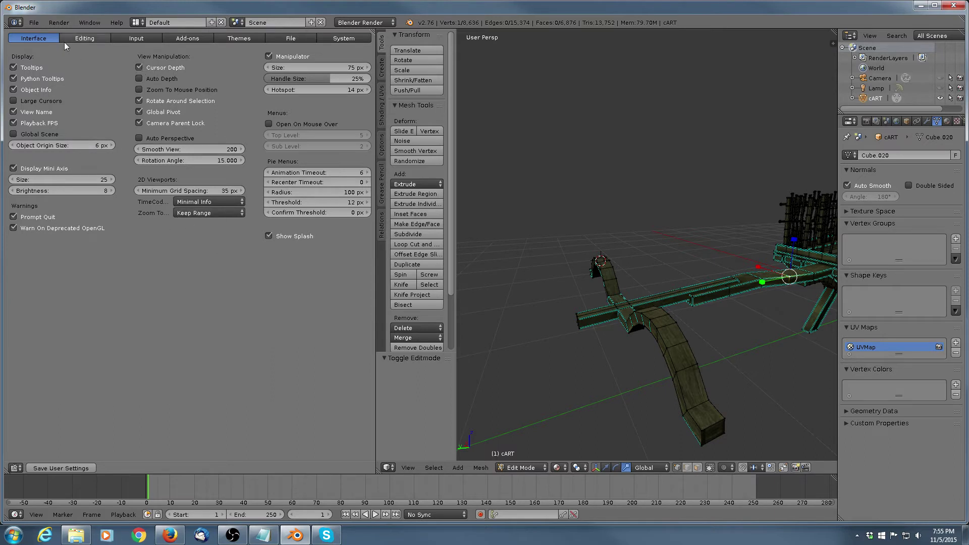
pyautogui.click(86, 38)
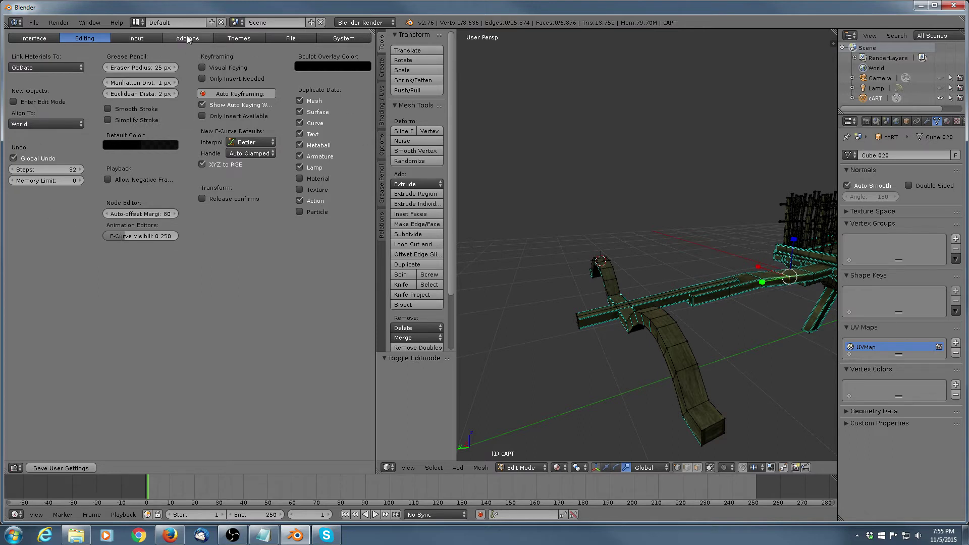
pyautogui.click(241, 39)
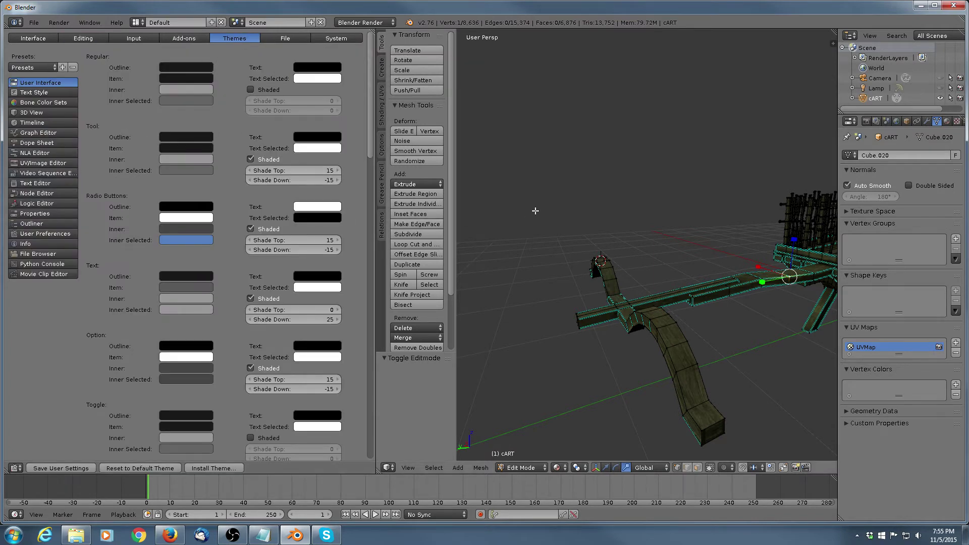
pyautogui.moveTo(621, 280); pyautogui.dragTo(639, 257, button='middle')
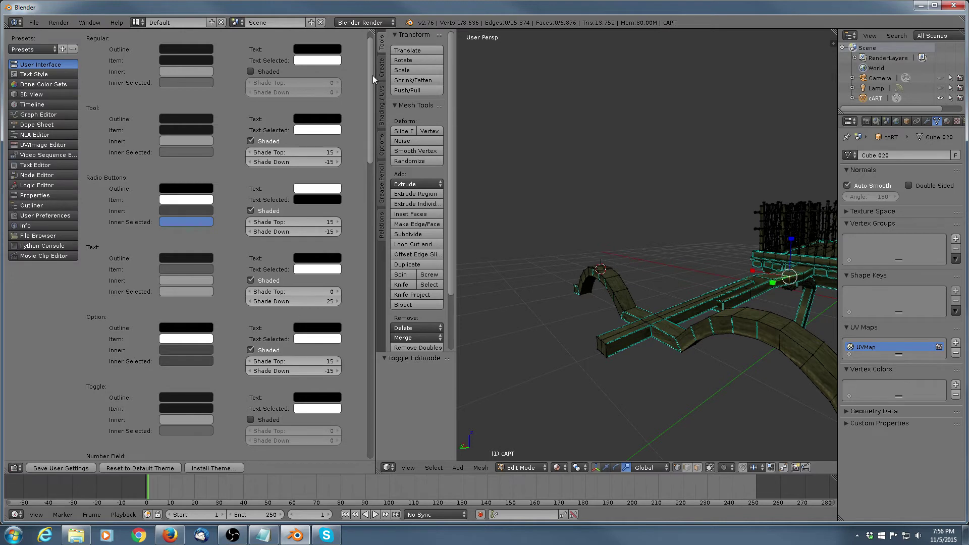
# Look through the User Interface theme colours from the Regular section down to Axis Colors and return to the start
pyautogui.moveTo(373, 74); pyautogui.dragTo(372, 173)
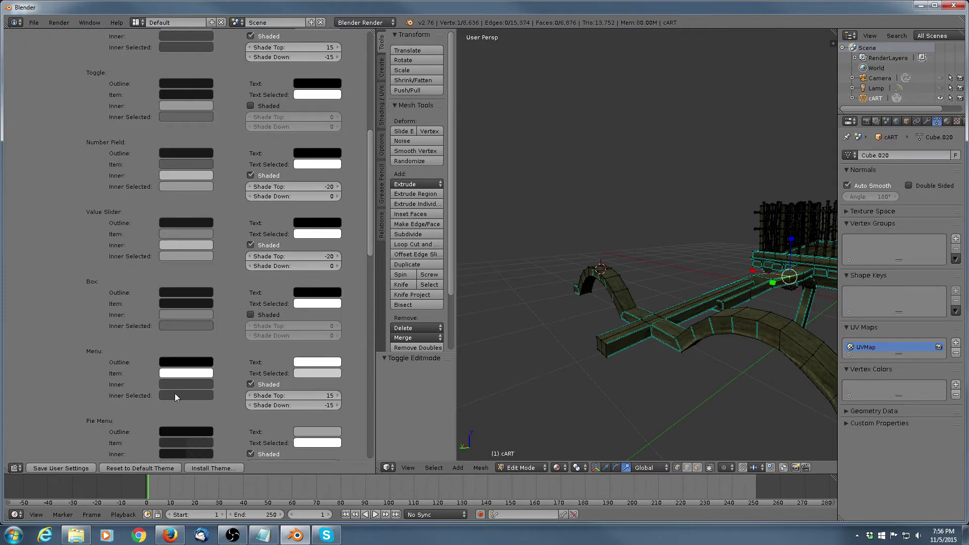
pyautogui.scroll(-3, 175, 384)
pyautogui.scroll(-8, 174, 364)
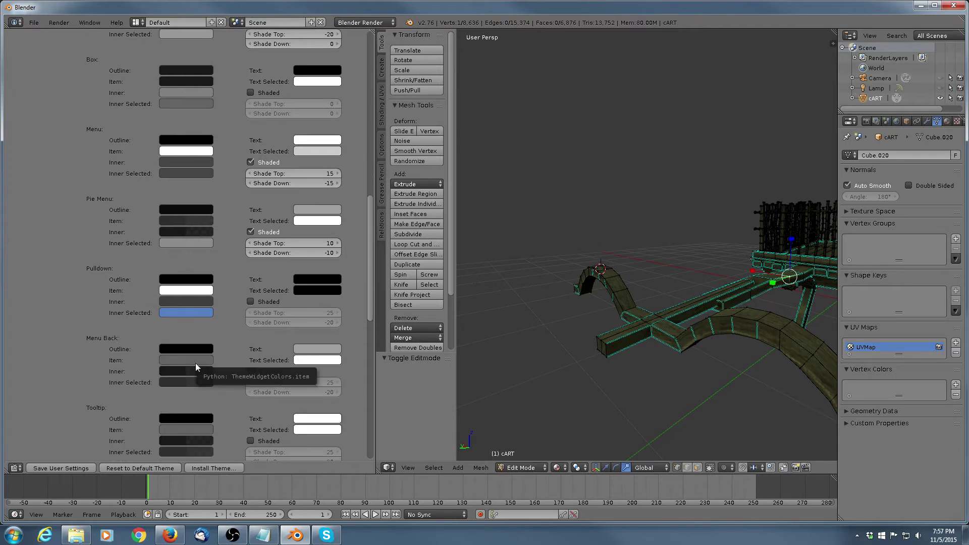
pyautogui.scroll(-7, 170, 338)
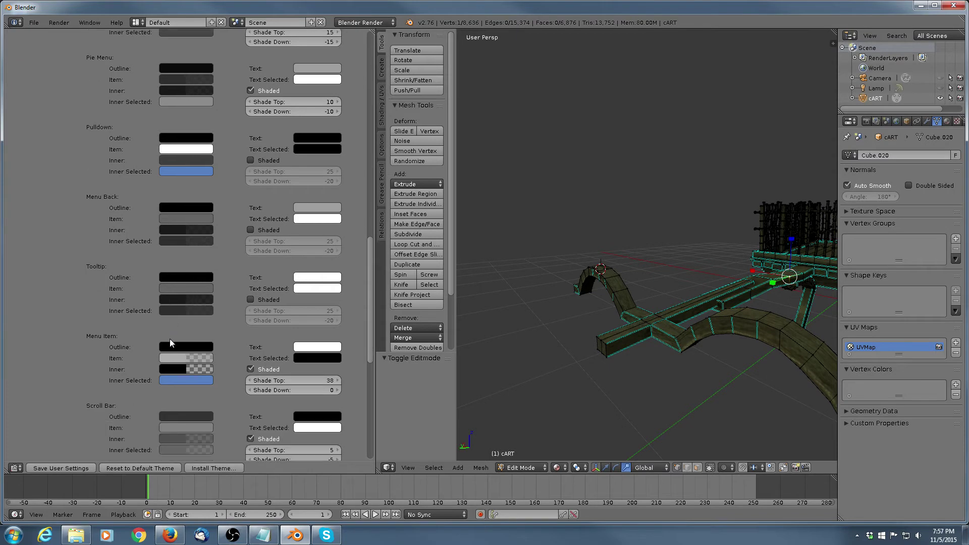
pyautogui.scroll(-4, 169, 340)
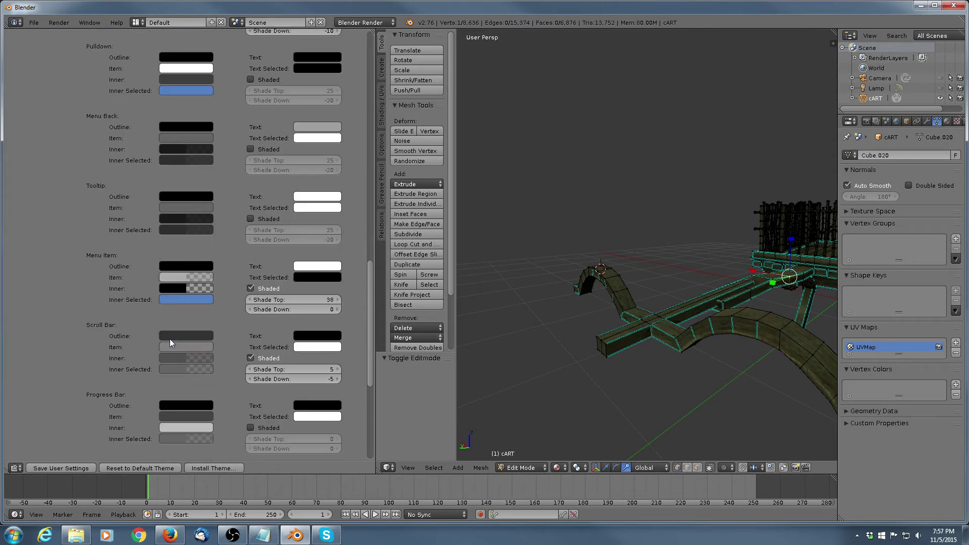
pyautogui.scroll(-8, 169, 338)
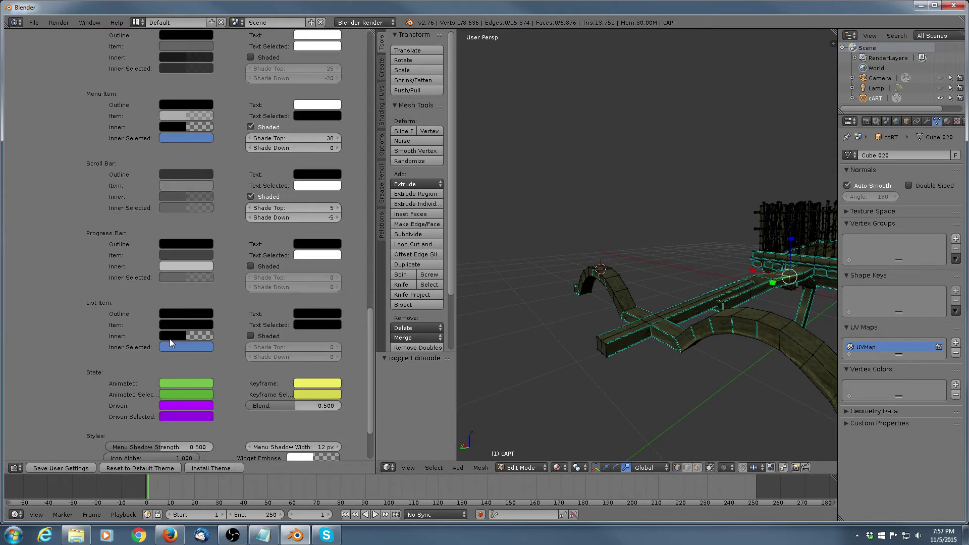
pyautogui.scroll(-4, 170, 338)
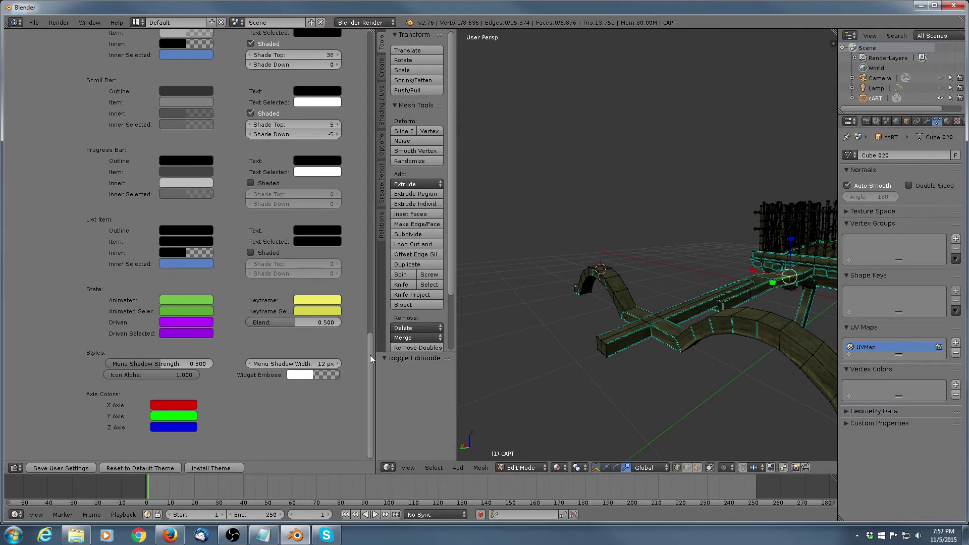
pyautogui.moveTo(370, 355); pyautogui.dragTo(376, 104)
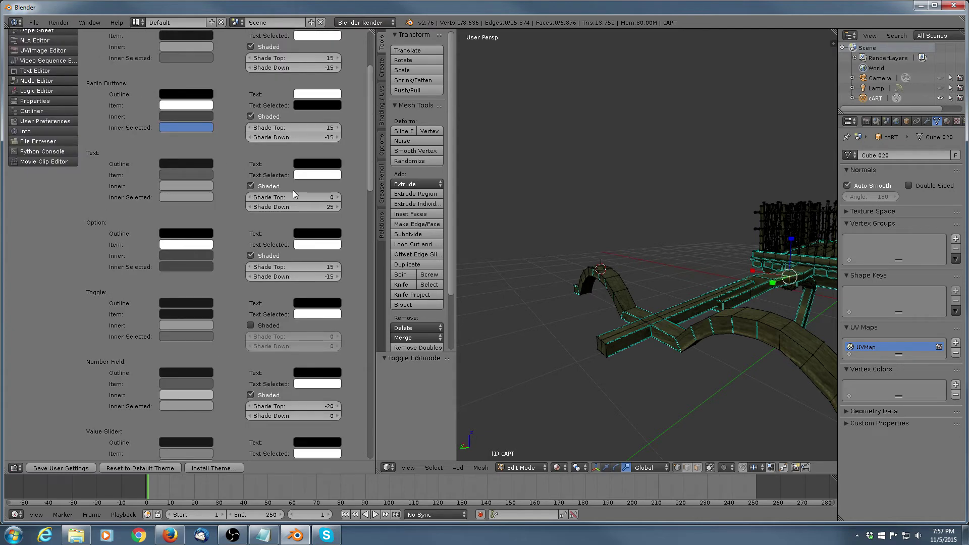
pyautogui.moveTo(370, 163); pyautogui.dragTo(371, 116)
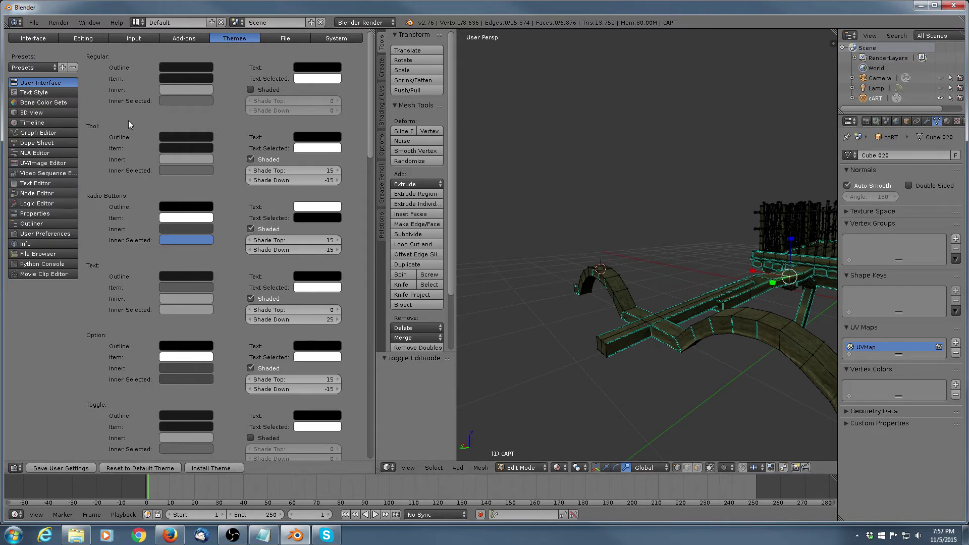
# Adjust the Tool section's Inner theme colour to a mid grey, and toggle its Shaded option off and on again
pyautogui.click(178, 159)
pyautogui.moveTo(213, 199); pyautogui.dragTo(198, 207)
pyautogui.click(182, 157)
pyautogui.click(182, 160)
pyautogui.moveTo(200, 199)
pyautogui.mouseDown()
pyautogui.moveTo(203, 207)
pyautogui.moveTo(228, 192)
pyautogui.moveTo(200, 209)
pyautogui.moveTo(246, 212)
pyautogui.moveTo(246, 224)
pyautogui.moveTo(245, 195)
pyautogui.mouseUp()
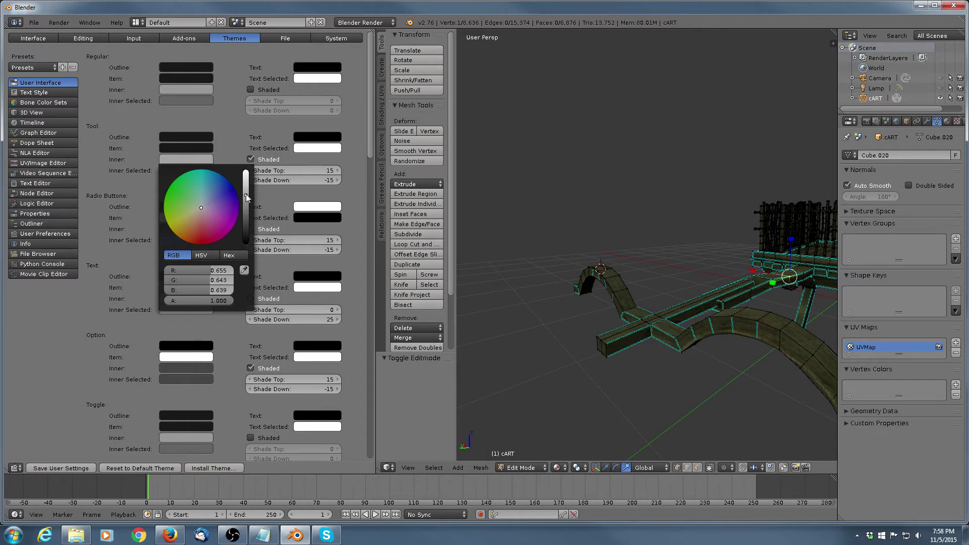
pyautogui.moveTo(246, 194); pyautogui.dragTo(246, 200)
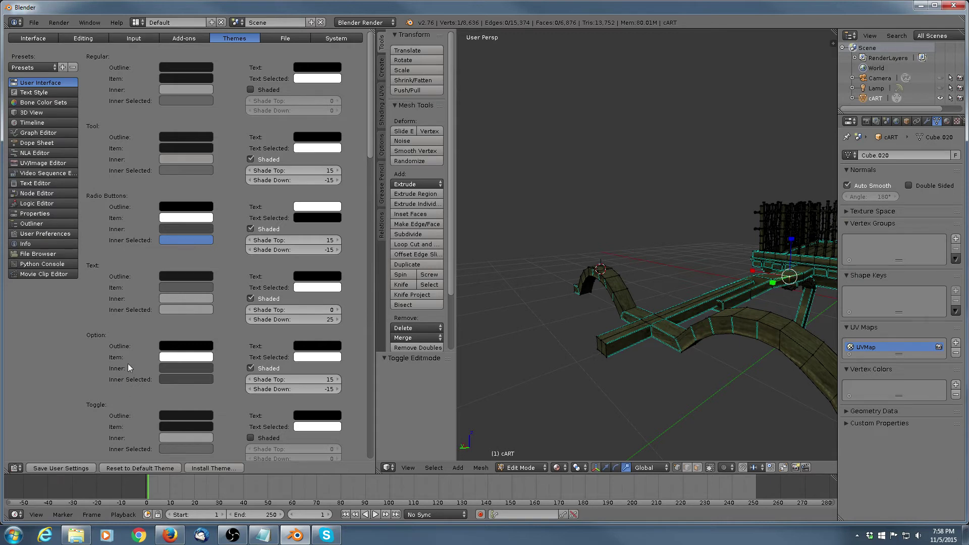
pyautogui.click(251, 159)
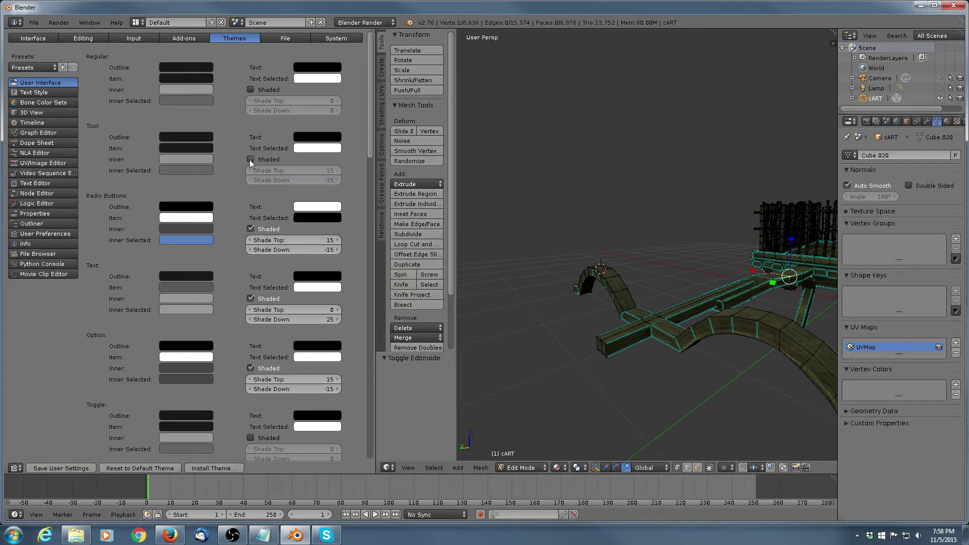
pyautogui.click(250, 159)
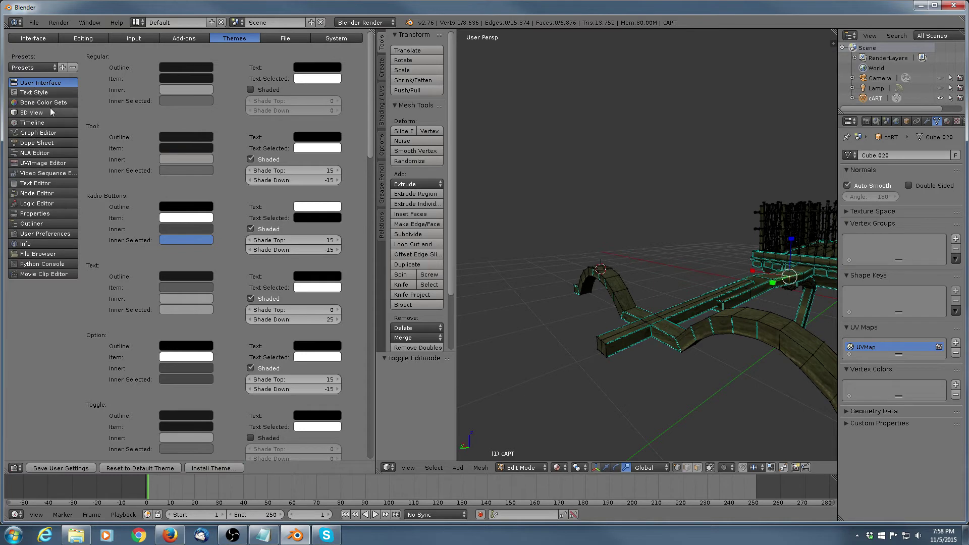
# View the theme colours of the 3D View and the UV/Image Editor, and open the File preferences
pyautogui.click(38, 113)
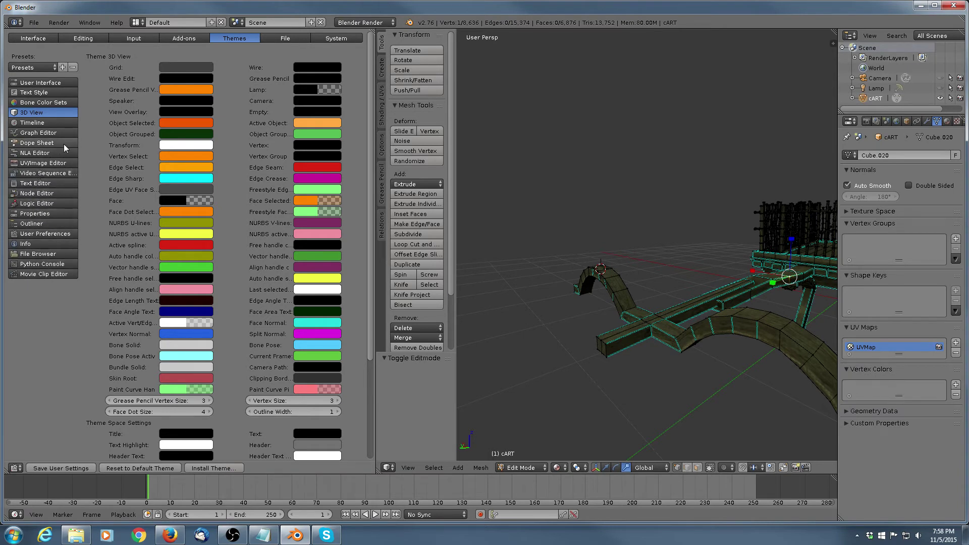
pyautogui.click(47, 167)
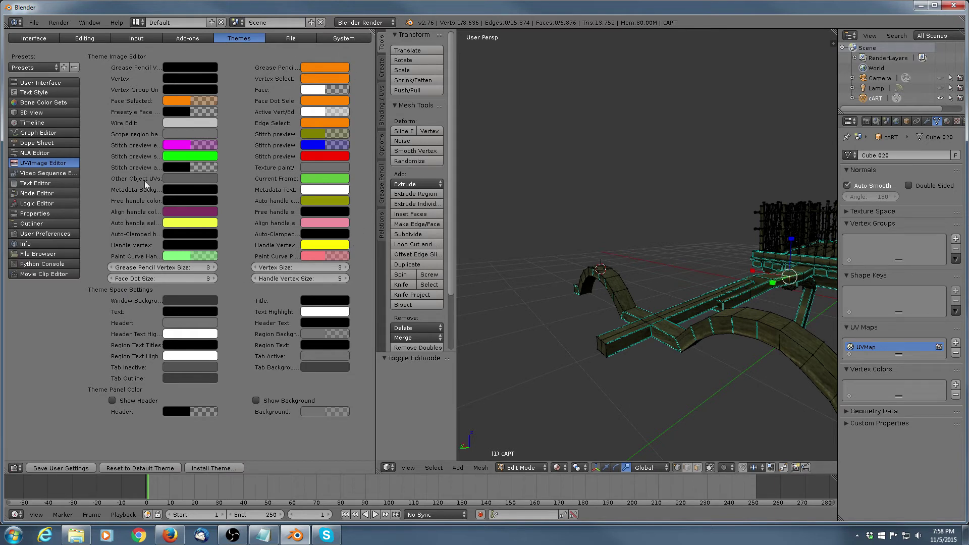
pyautogui.click(289, 40)
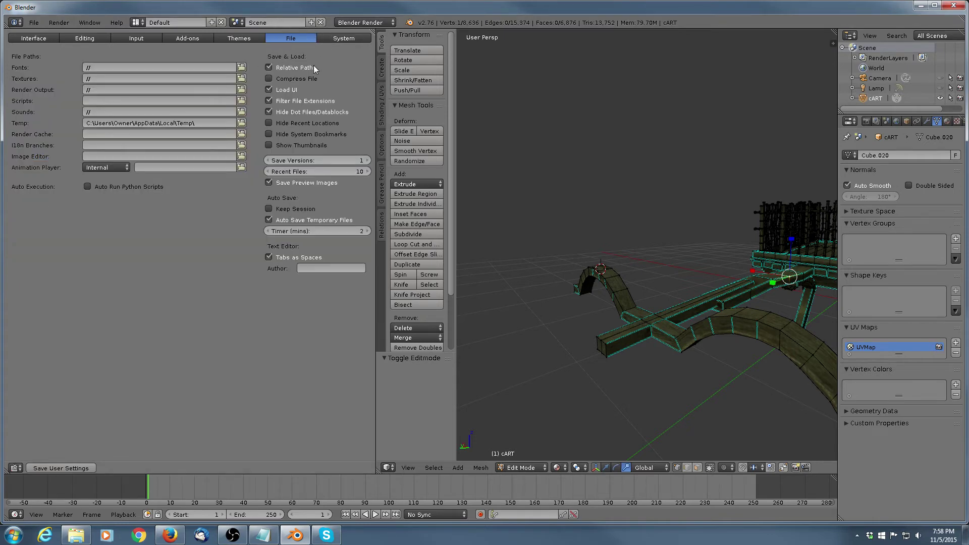
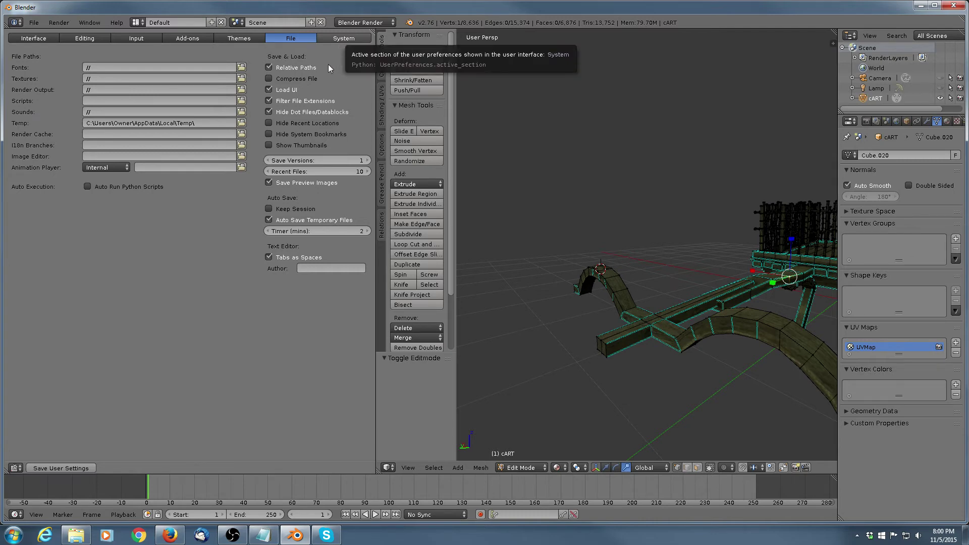
# Open the System preferences, bring the whole cart bed into view and switch the render engine to Cycles Render
pyautogui.click(344, 38)
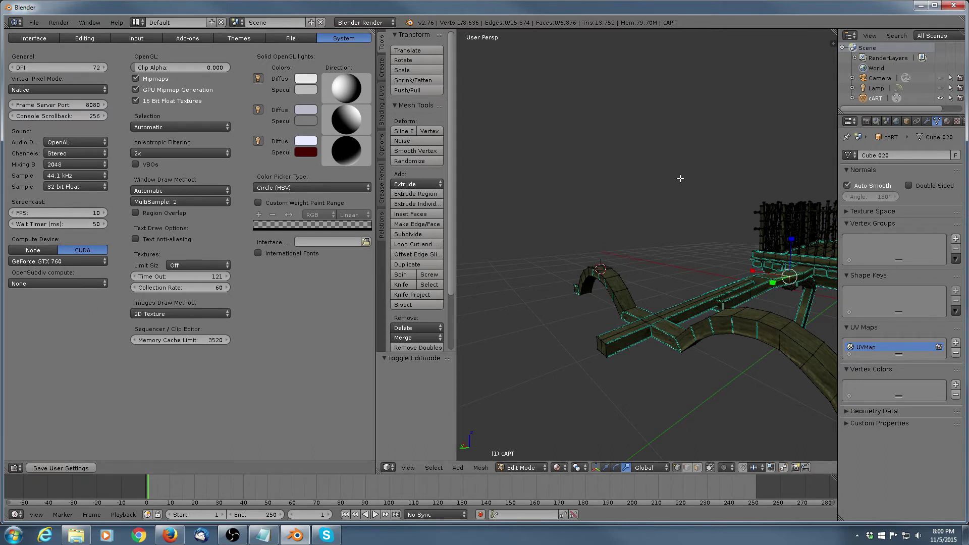
pyautogui.moveTo(692, 174); pyautogui.dragTo(592, 191, button='middle')
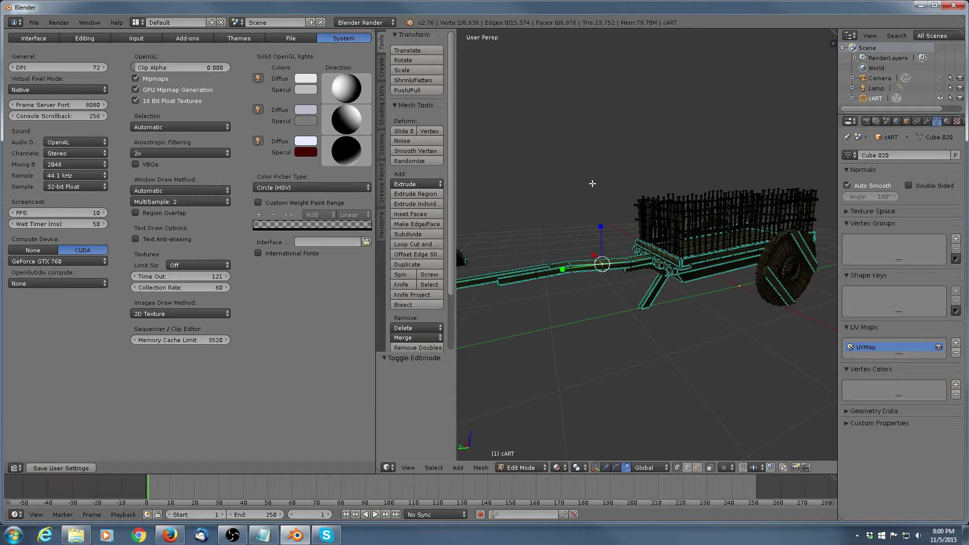
pyautogui.click(392, 22)
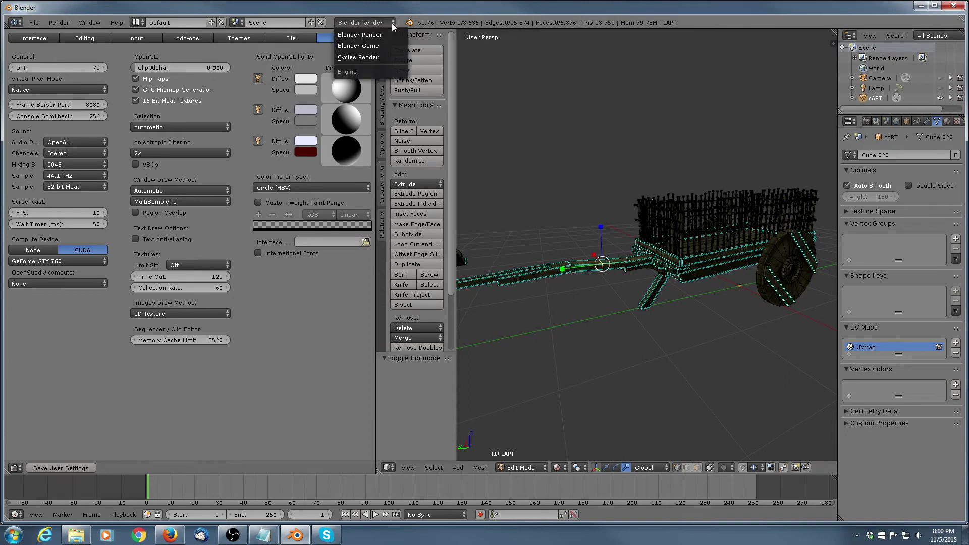
pyautogui.click(374, 56)
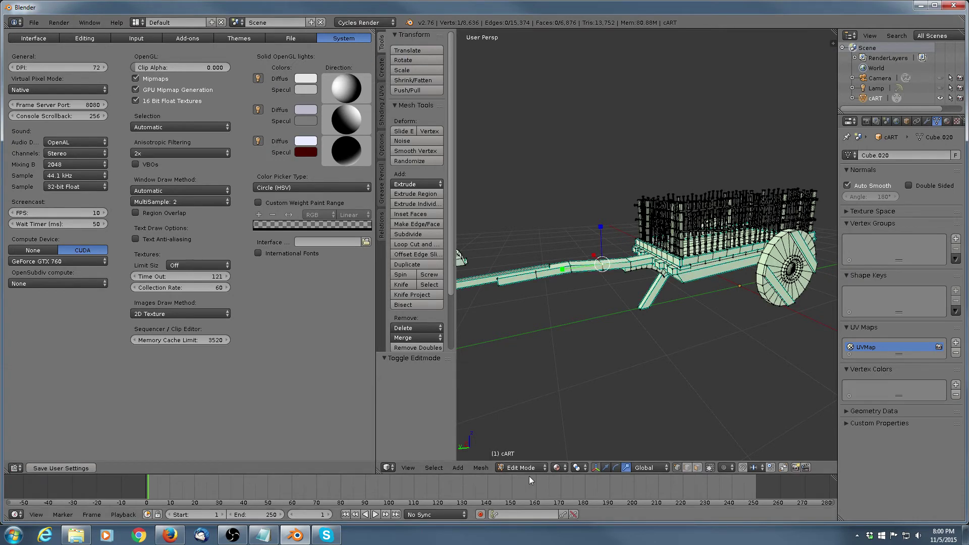
# Try to switch the cart to Object Mode and set the 3D viewport shading to Rendered
pyautogui.click(540, 468)
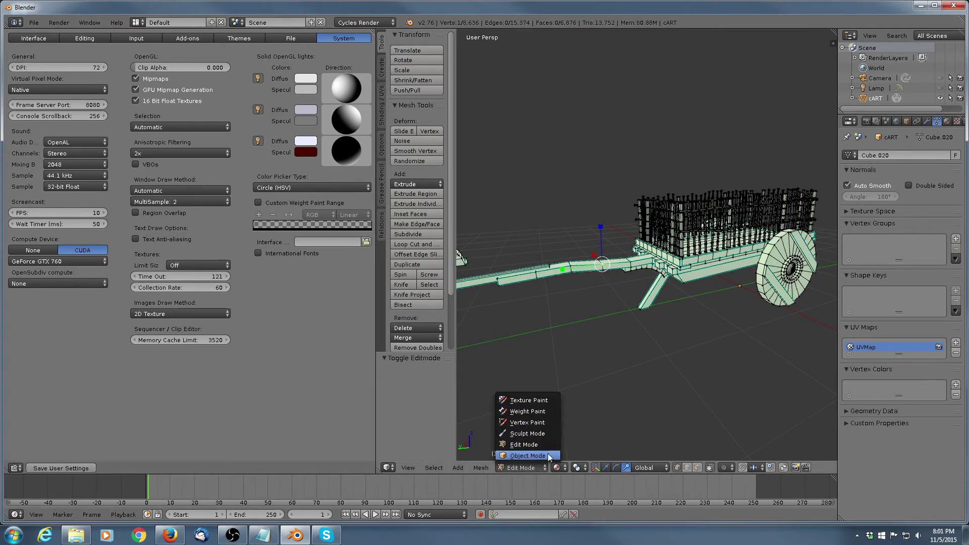
pyautogui.click(548, 455)
pyautogui.click(560, 469)
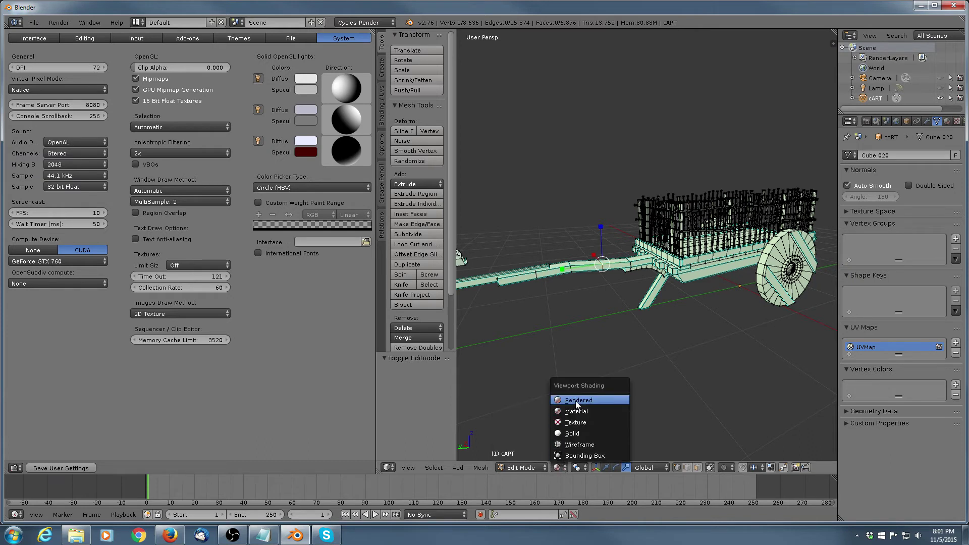
pyautogui.click(576, 401)
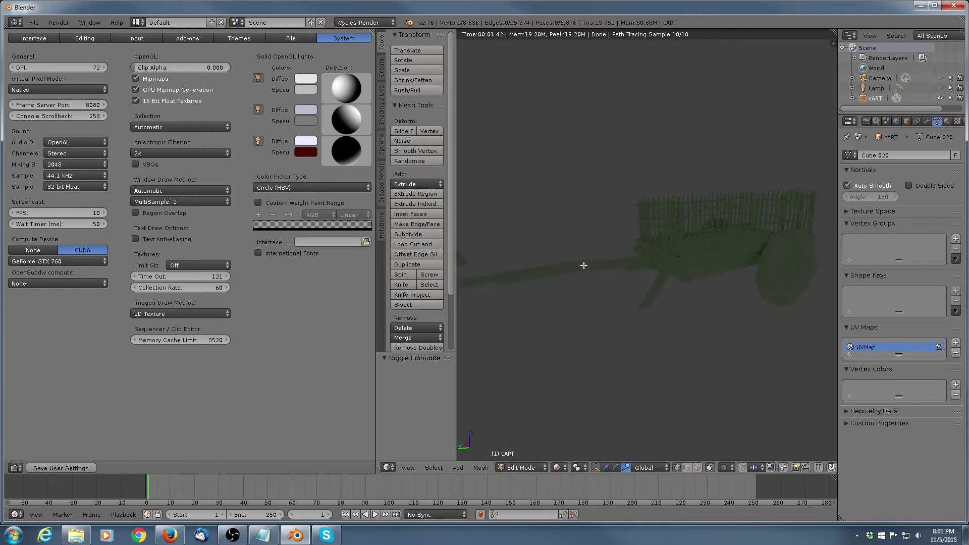
# Orbit and zoom around the rendered cart to examine how quickly the Cycles preview refreshes
pyautogui.moveTo(584, 265); pyautogui.dragTo(595, 278, button='middle')
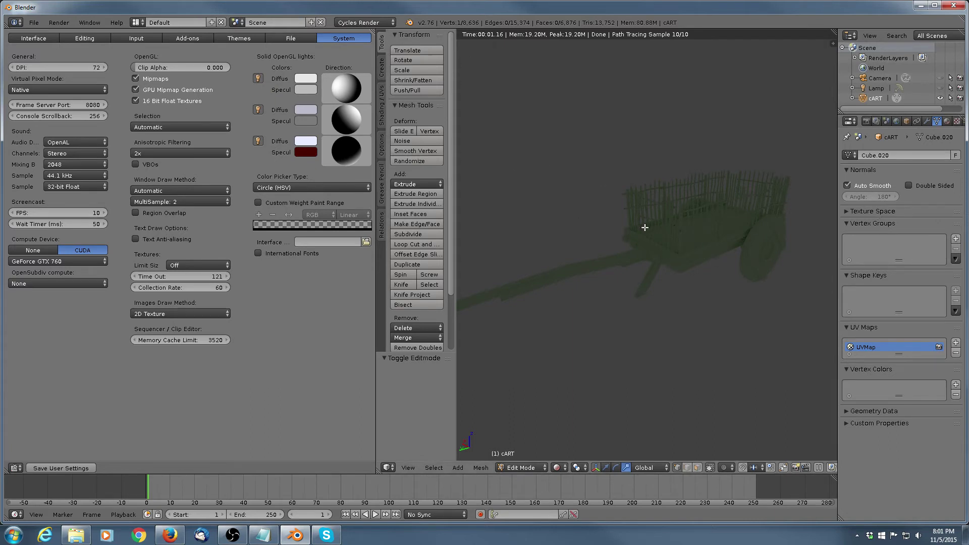
pyautogui.scroll(3, 651, 210)
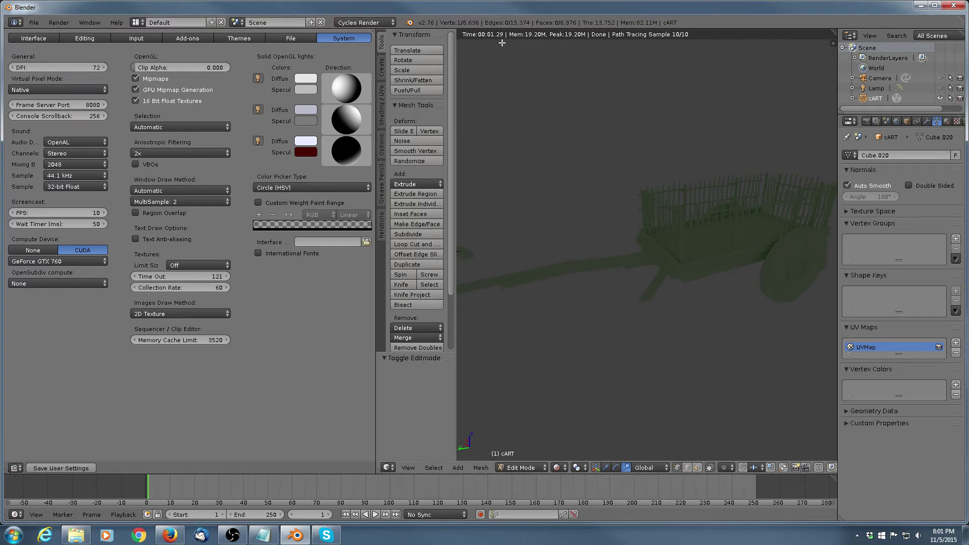
pyautogui.moveTo(645, 231); pyautogui.dragTo(672, 237, button='middle')
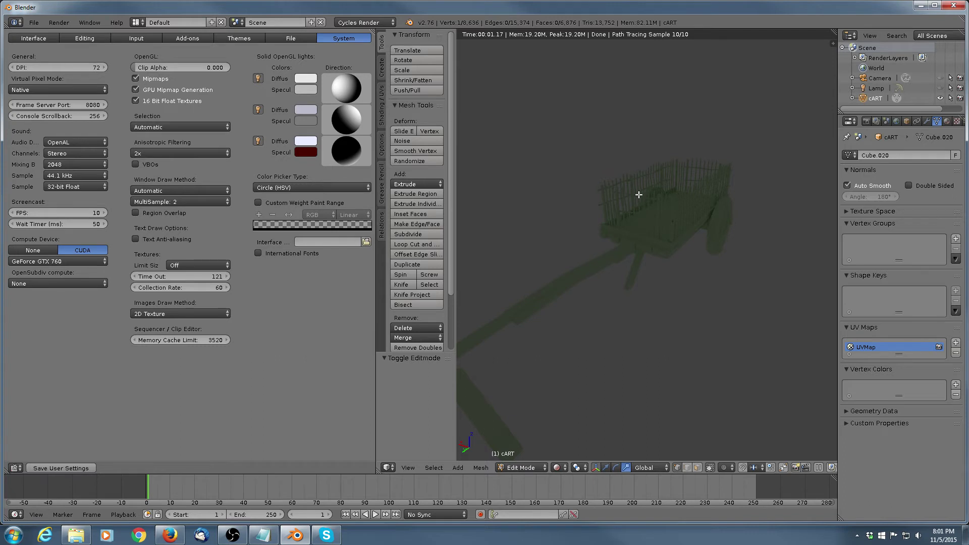
pyautogui.moveTo(639, 194); pyautogui.dragTo(662, 196, button='middle')
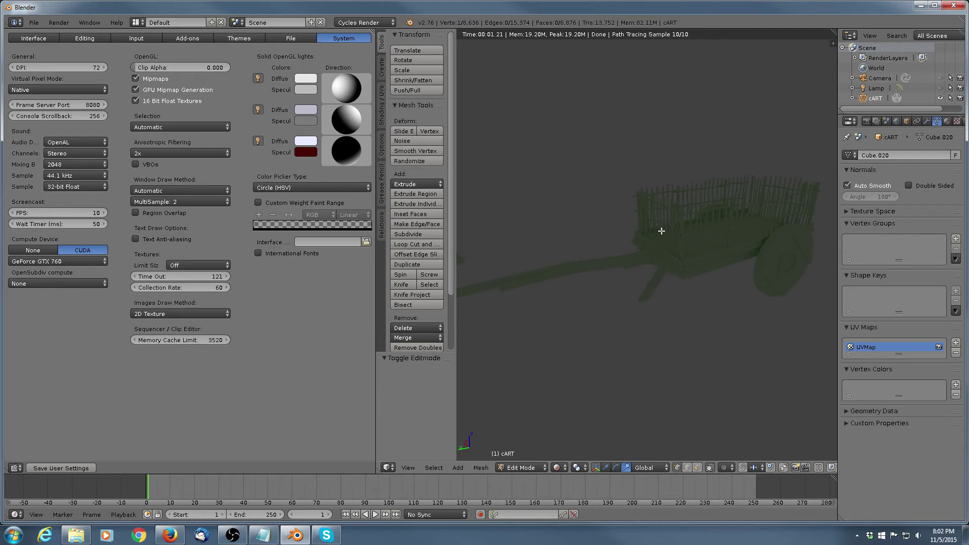
pyautogui.moveTo(662, 230); pyautogui.dragTo(684, 228, button='middle')
pyautogui.scroll(3, 630, 219)
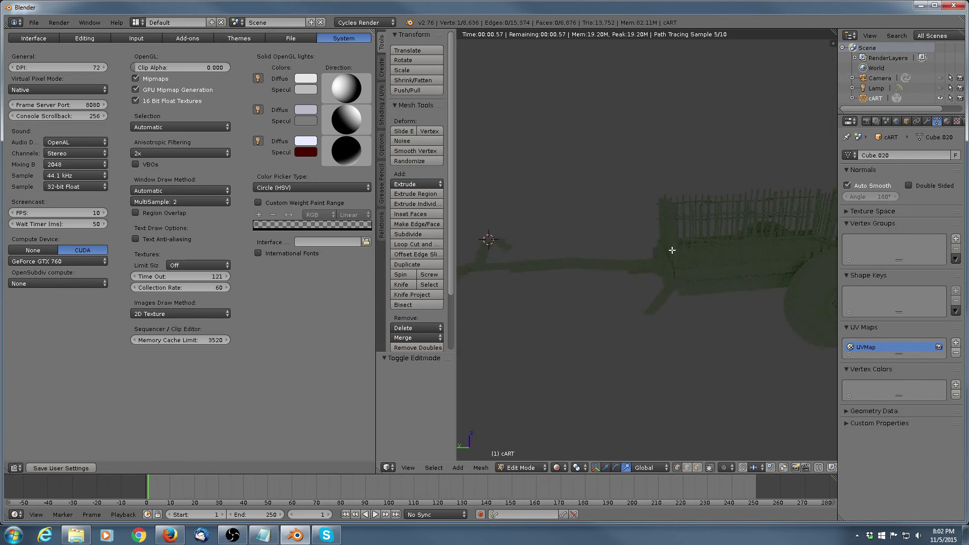
# Check which graphics cards are available as the CUDA compute device, without changing the selection
pyautogui.click(389, 21)
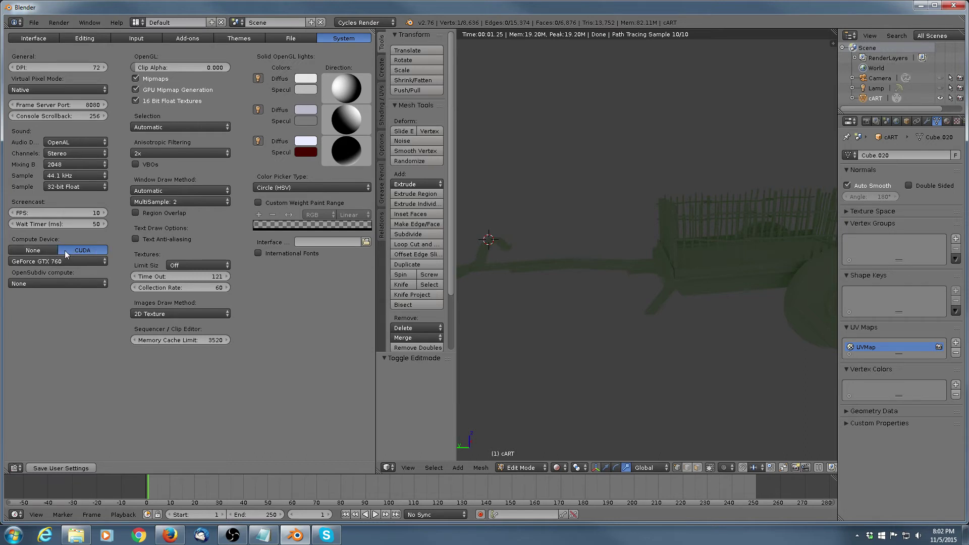
pyautogui.click(102, 262)
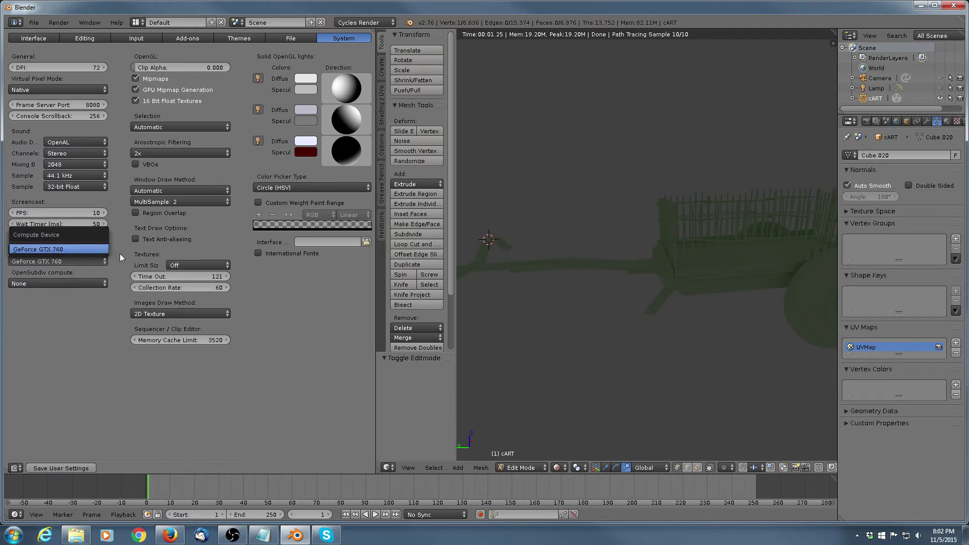
pyautogui.click(120, 254)
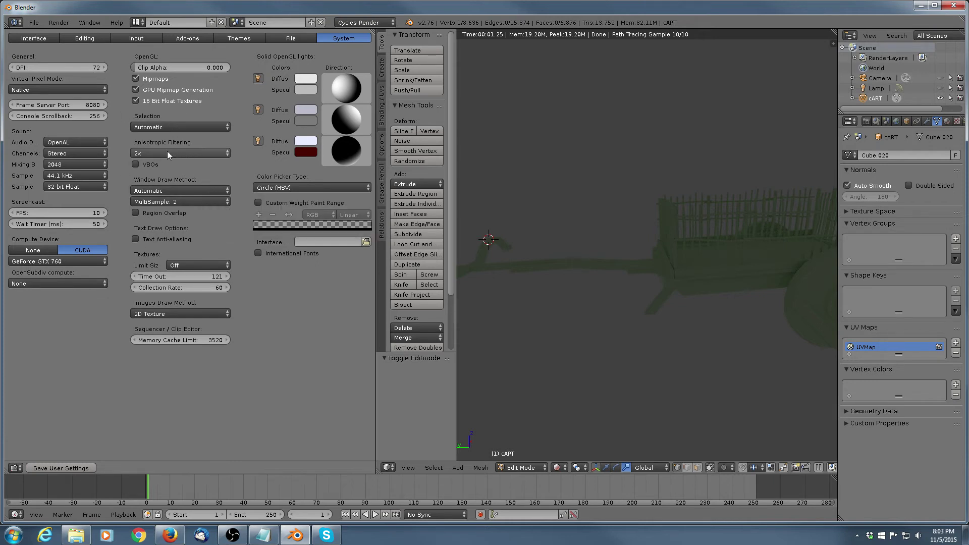
# Enable VBOs in the System preferences and set the Cycles render device to GPU Compute
pyautogui.click(202, 153)
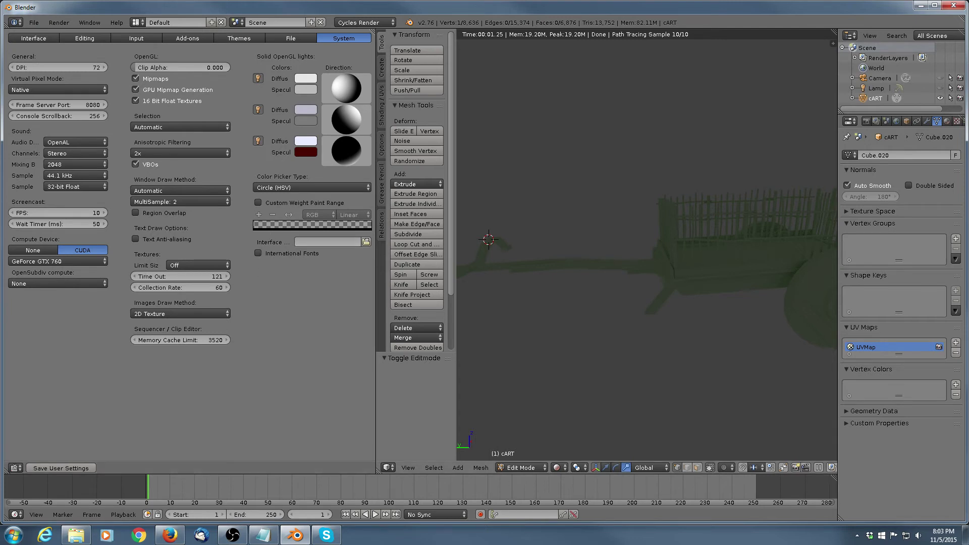
pyautogui.click(868, 122)
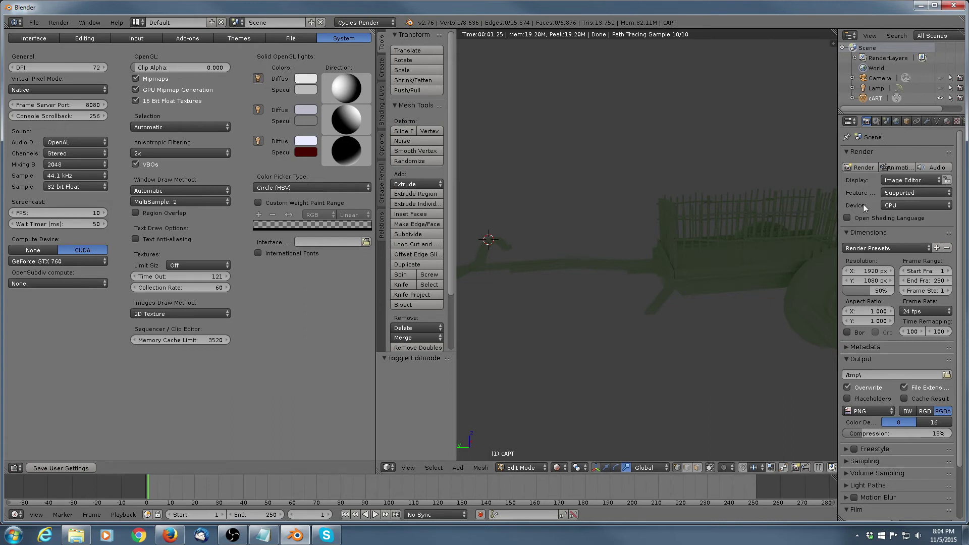
pyautogui.click(939, 206)
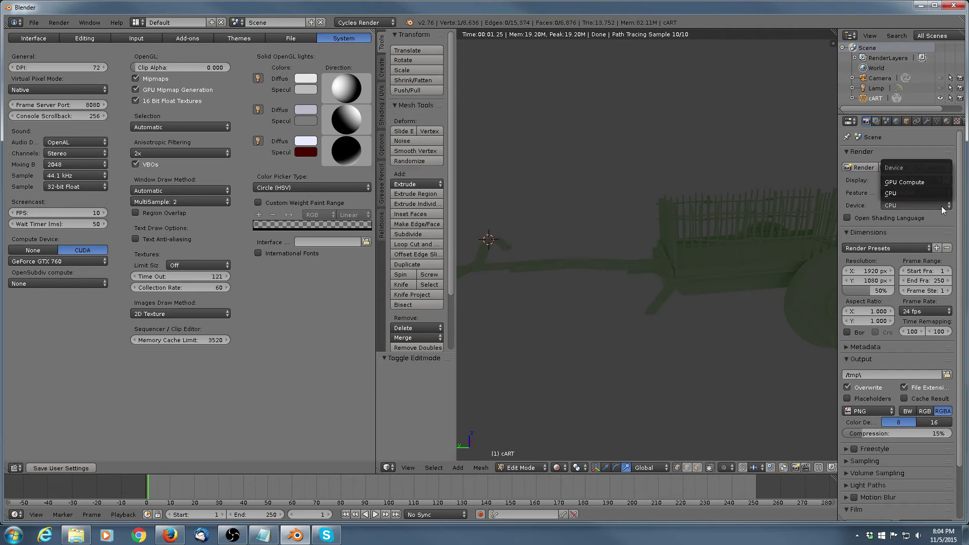
pyautogui.click(922, 183)
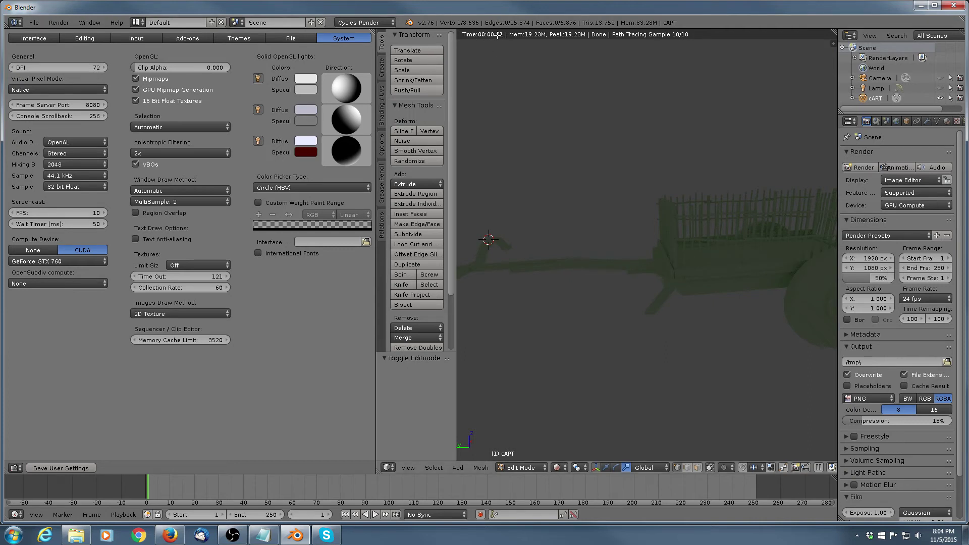
pyautogui.moveTo(543, 147); pyautogui.dragTo(618, 174, button='middle')
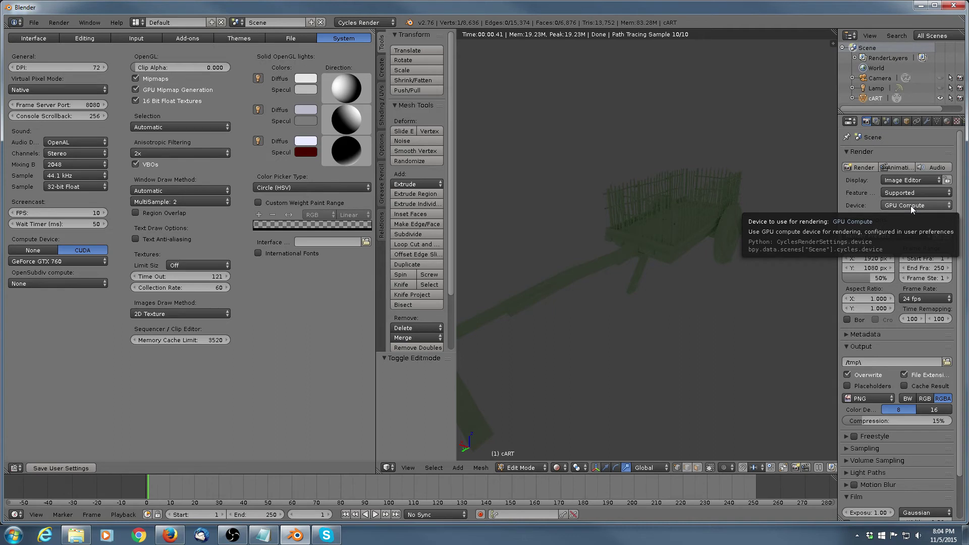
pyautogui.moveTo(696, 237); pyautogui.dragTo(612, 223, button='middle')
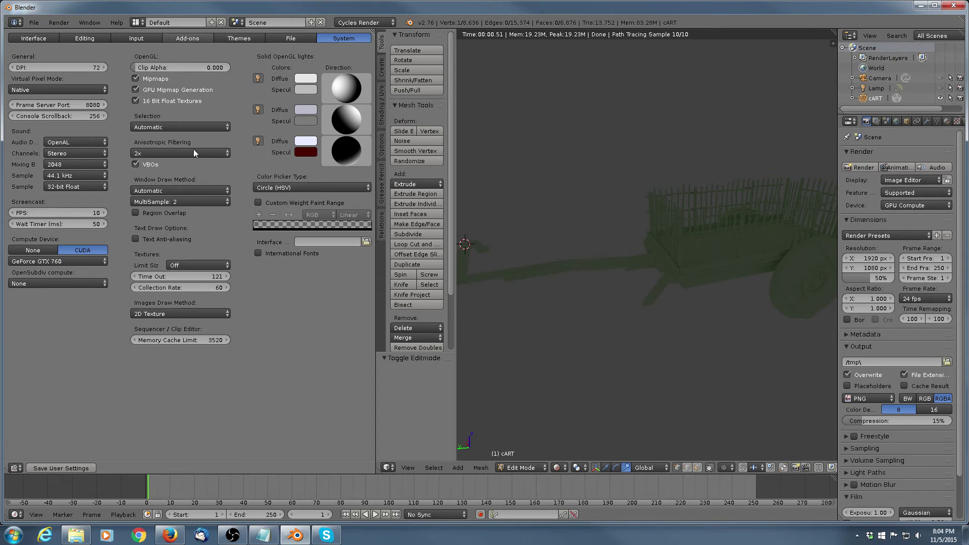
# Show the Add-ons preferences and expand the details of the 3D View: Dynamic Spacebar Menu add-on
pyautogui.click(186, 39)
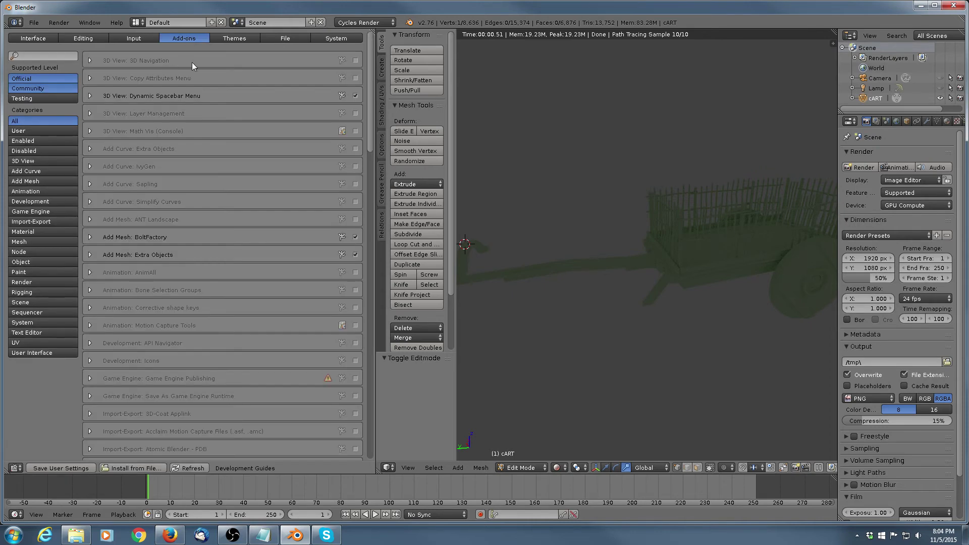
pyautogui.moveTo(370, 57); pyautogui.dragTo(362, 34)
pyautogui.moveTo(368, 65)
pyautogui.mouseDown()
pyautogui.moveTo(368, 174)
pyautogui.moveTo(374, 122)
pyautogui.moveTo(355, 59)
pyautogui.mouseUp()
pyautogui.click(91, 96)
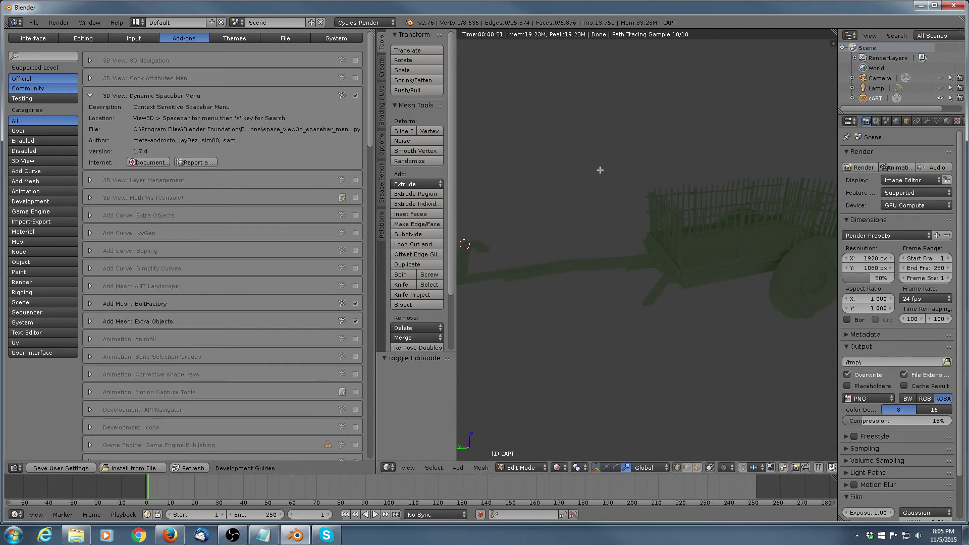
# Bring up the Dynamic Spacebar Menu over the cart and examine its operator search and its Specials, Proportional Editing and Snap Cursor entries
pyautogui.press('space')
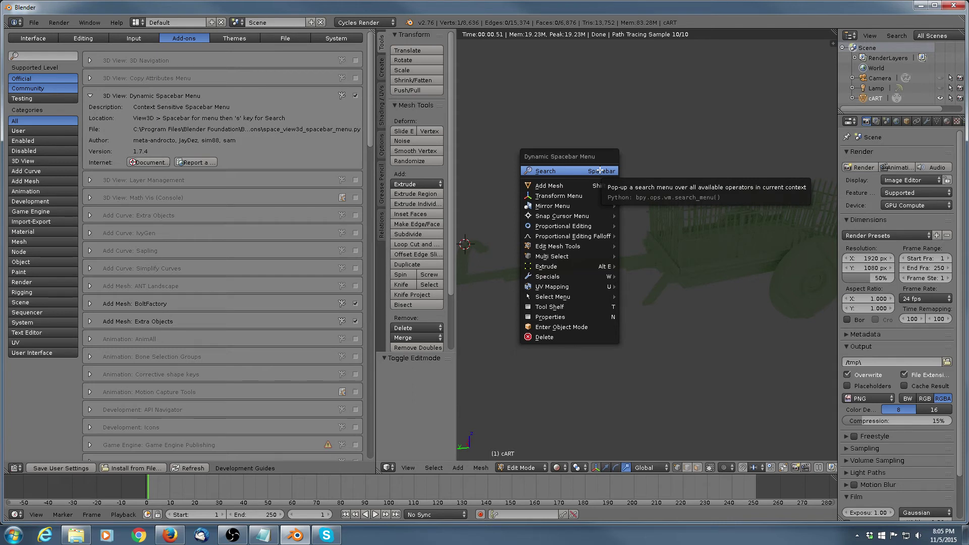
pyautogui.click(573, 171)
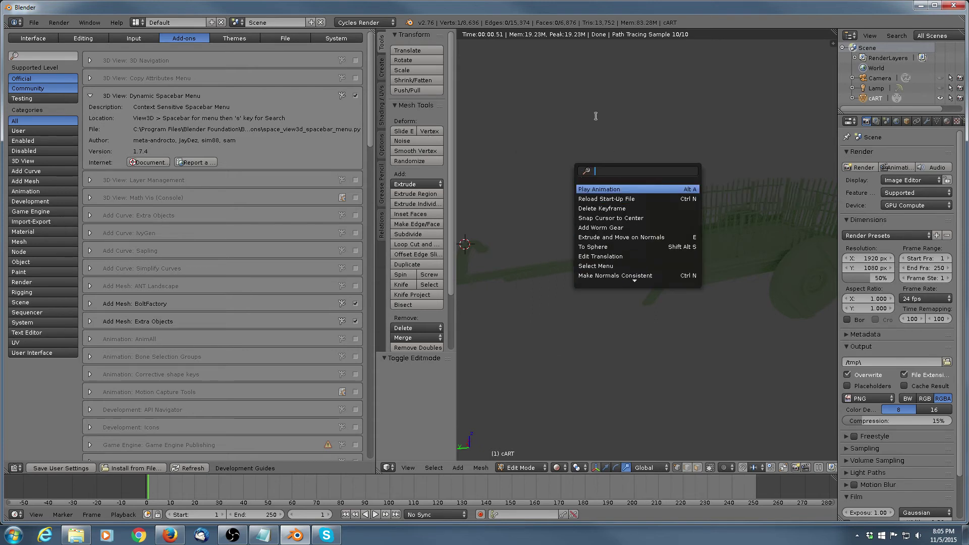
pyautogui.press('space')
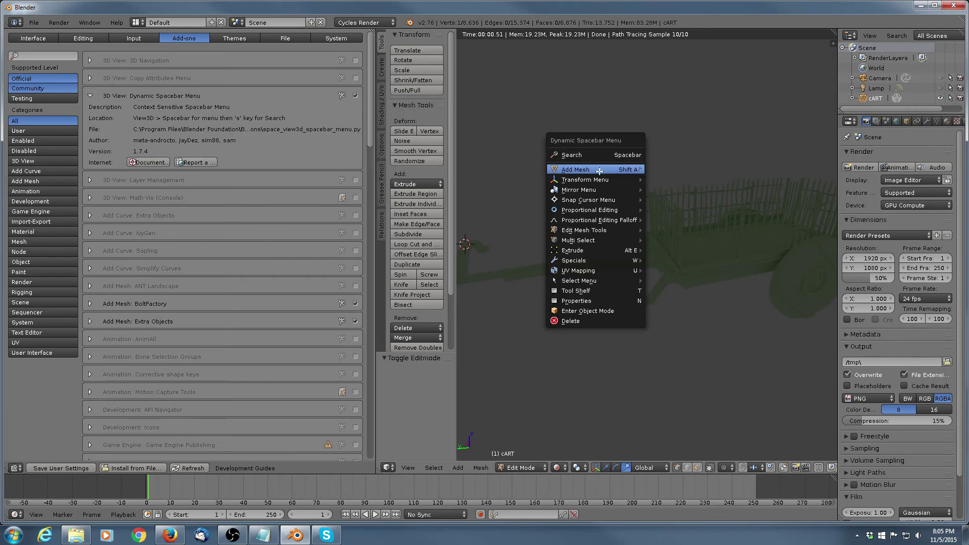
pyautogui.moveTo(592, 259)
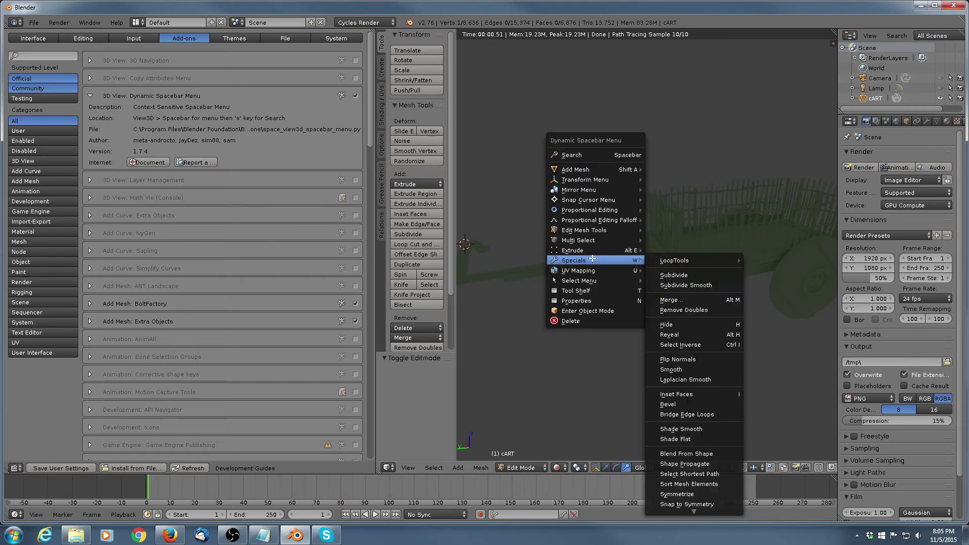
pyautogui.moveTo(591, 233)
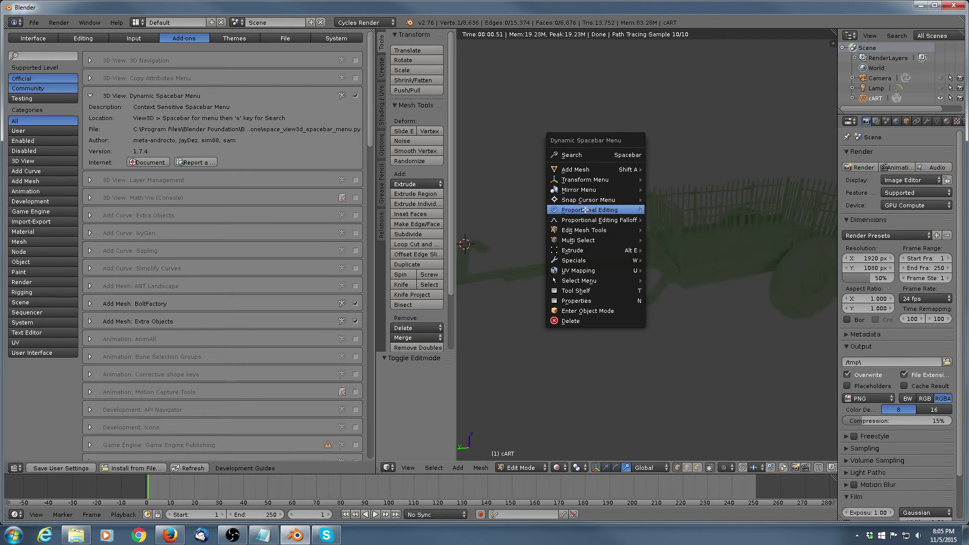
pyautogui.moveTo(585, 210)
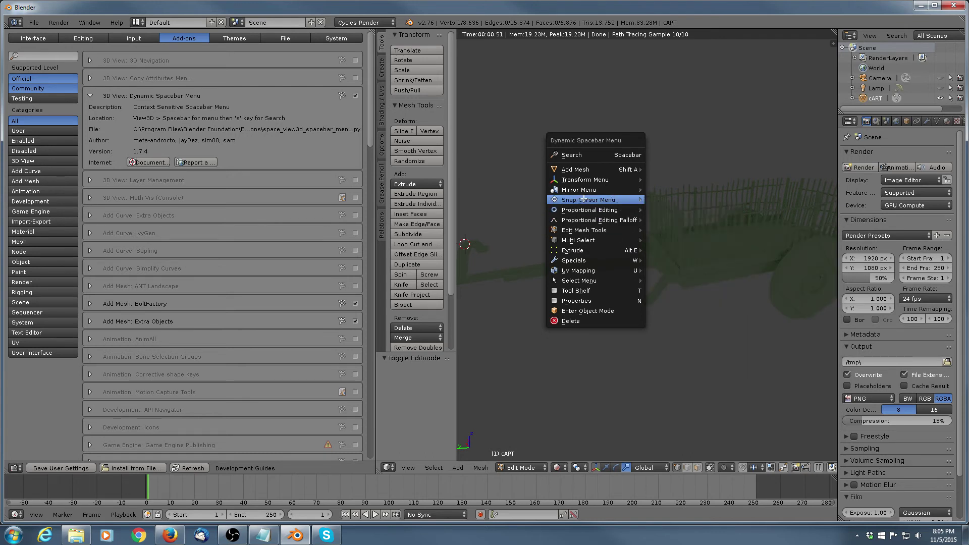
pyautogui.moveTo(584, 194)
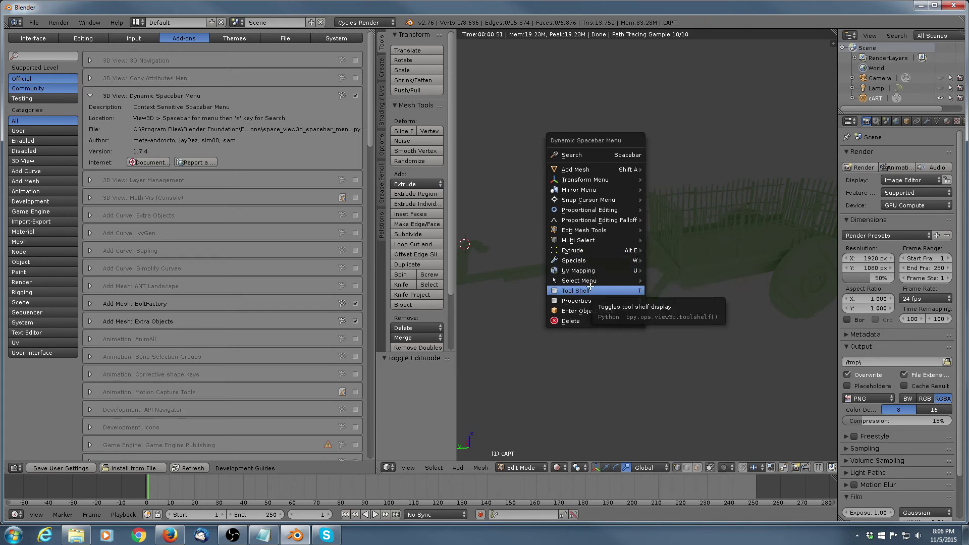
# Collapse the Dynamic Spacebar Menu add-on and expand the details of the Add Mesh: BoltFactory add-on
pyautogui.click(89, 95)
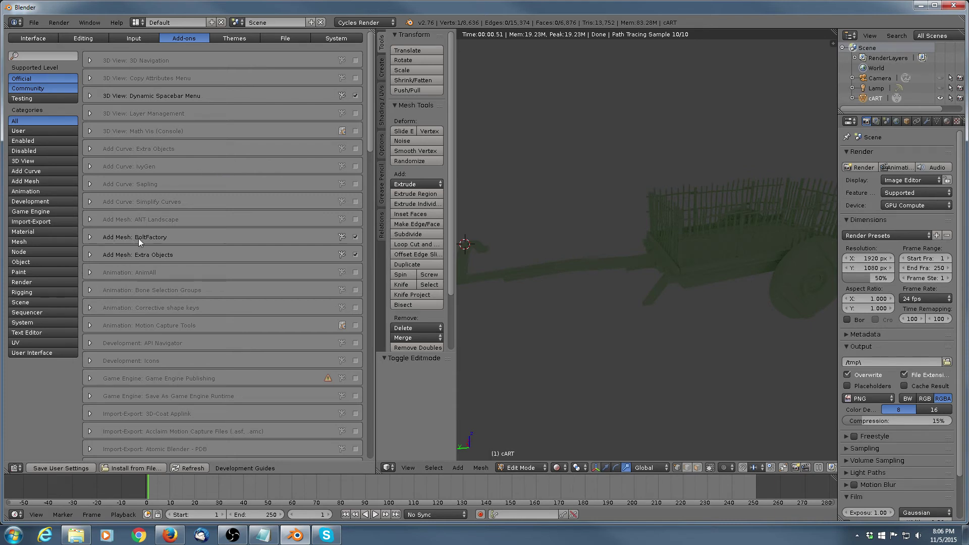
pyautogui.click(90, 237)
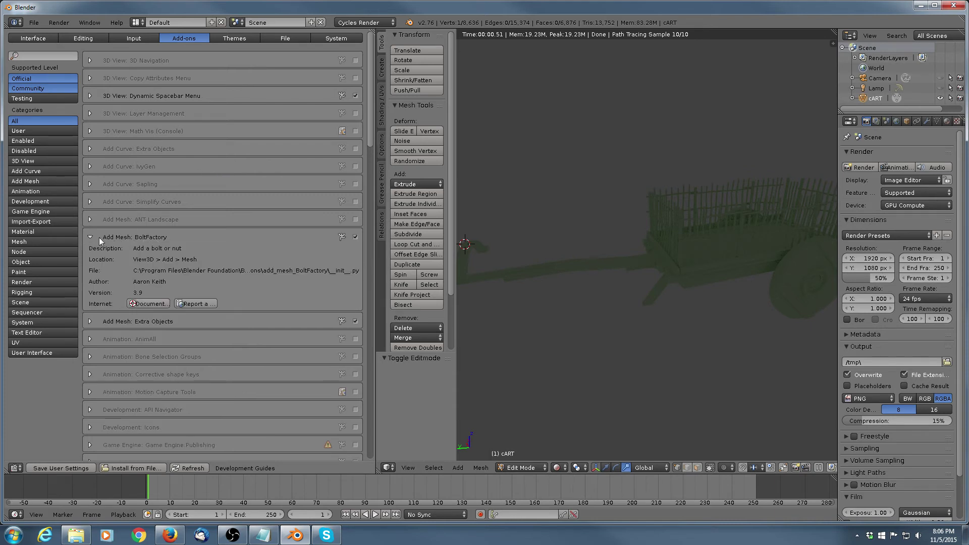
pyautogui.scroll(-1, 192, 218)
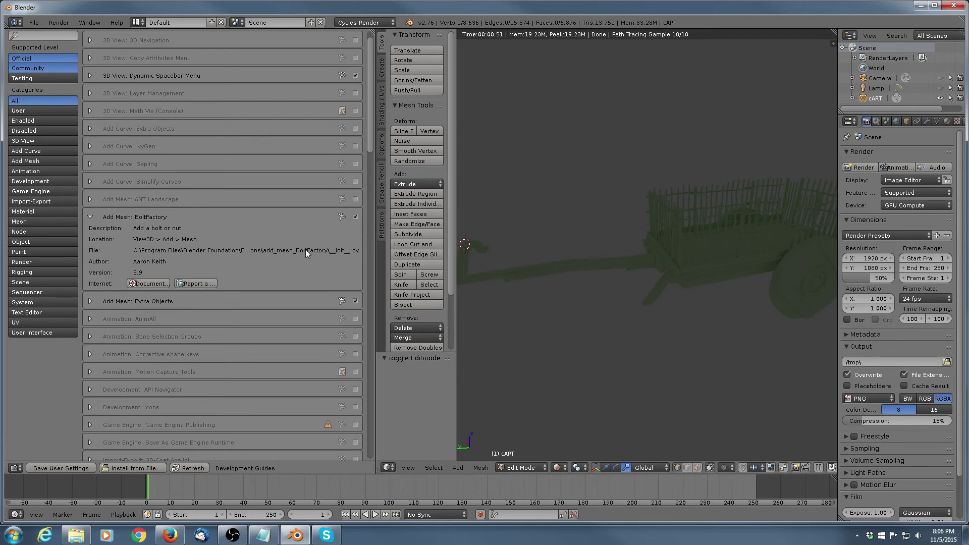
# Switch the cart from Edit Mode to Object Mode and add a Bolt mesh at the 3D cursor
pyautogui.click(481, 469)
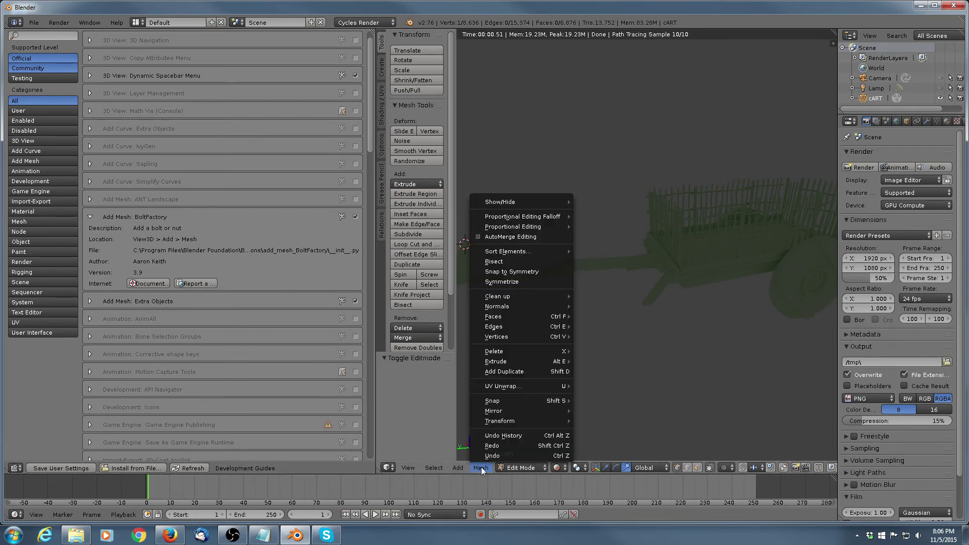
pyautogui.moveTo(461, 469)
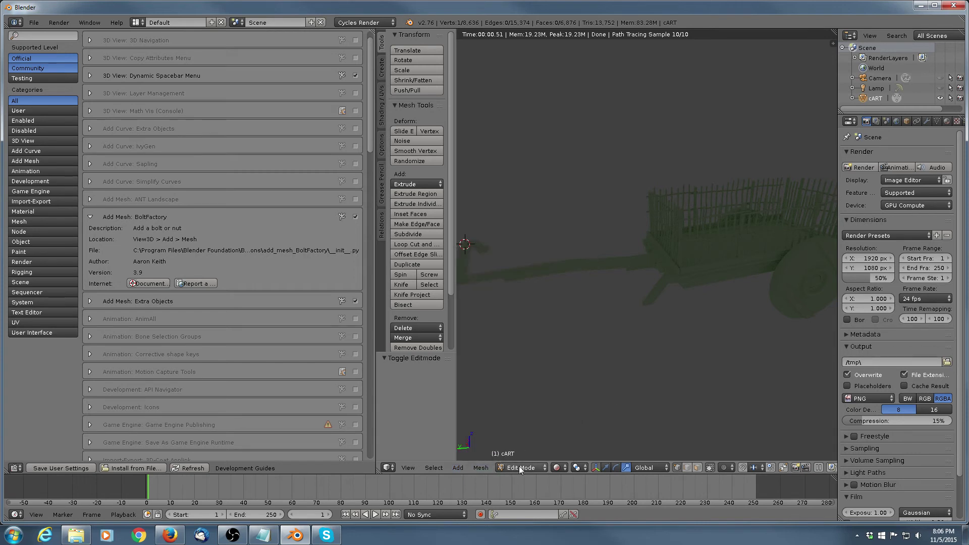
pyautogui.click(521, 468)
pyautogui.click(526, 457)
pyautogui.click(463, 468)
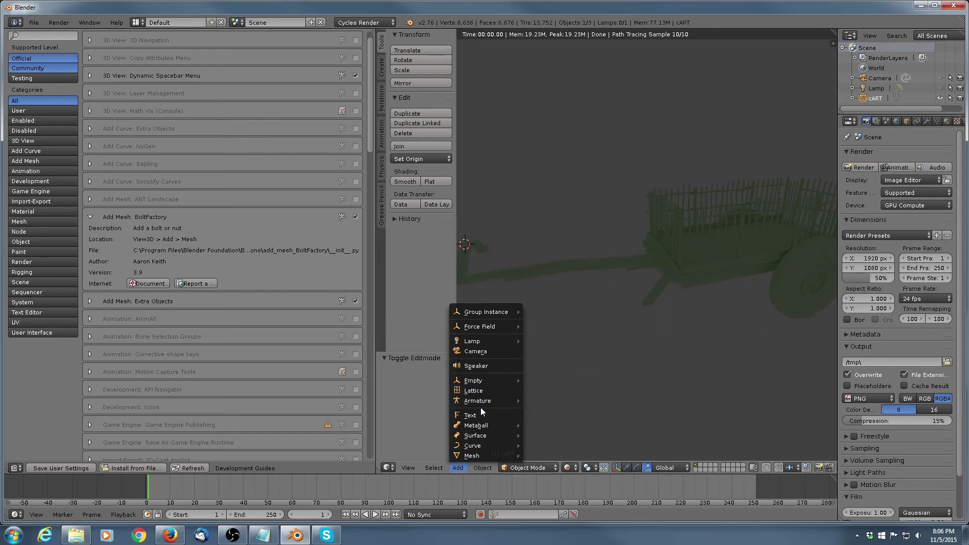
pyautogui.moveTo(471, 456)
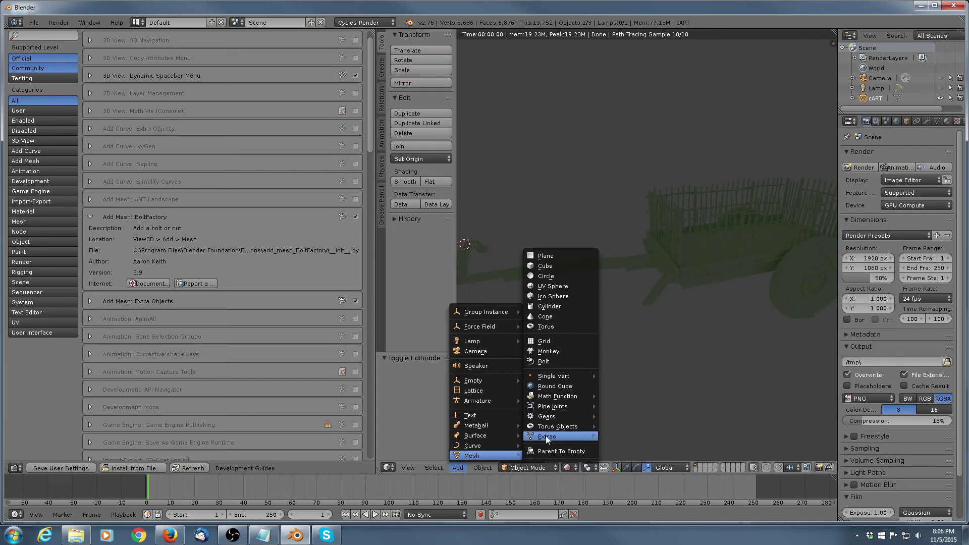
pyautogui.click(538, 361)
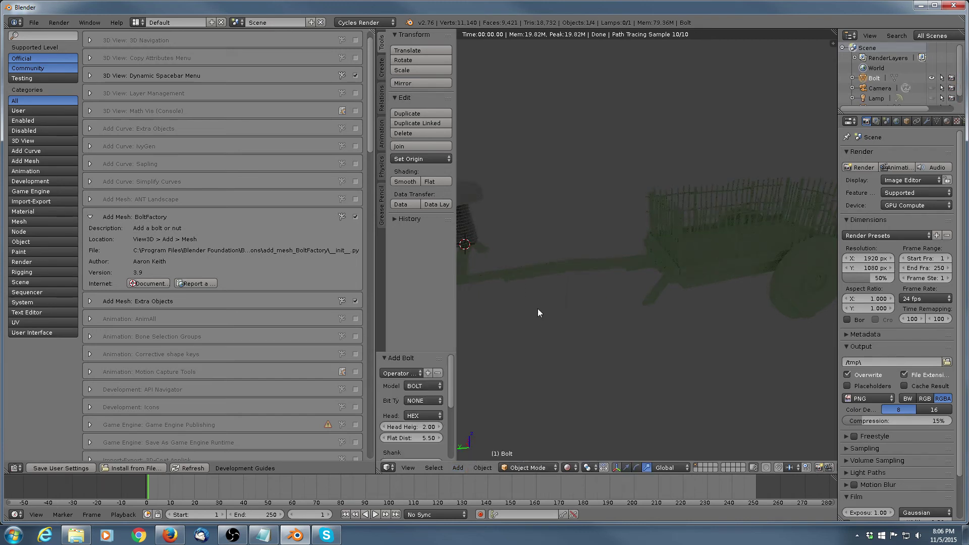
# Change the render engine to Blender Render and set the viewport shading to Solid with the bolt in view
pyautogui.moveTo(538, 308); pyautogui.dragTo(596, 323, button='middle')
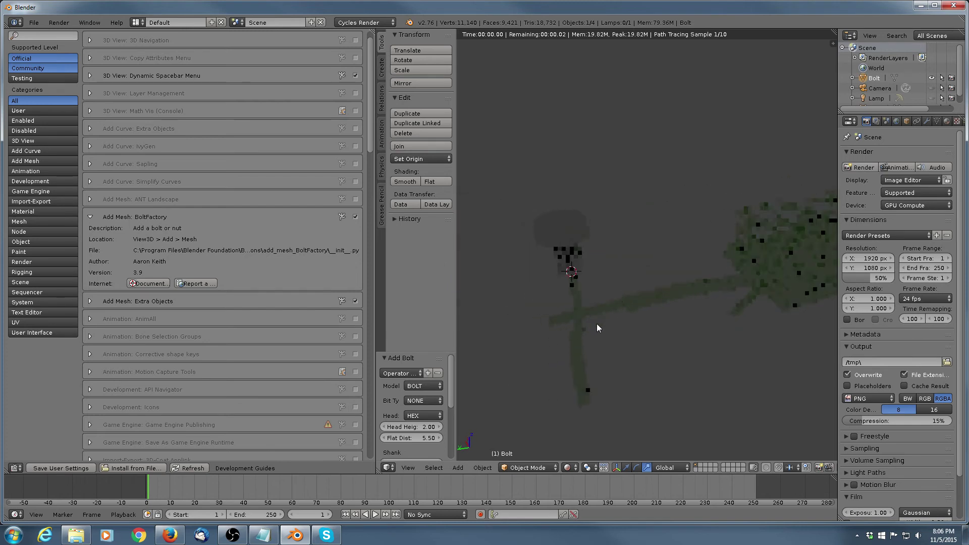
pyautogui.click(386, 22)
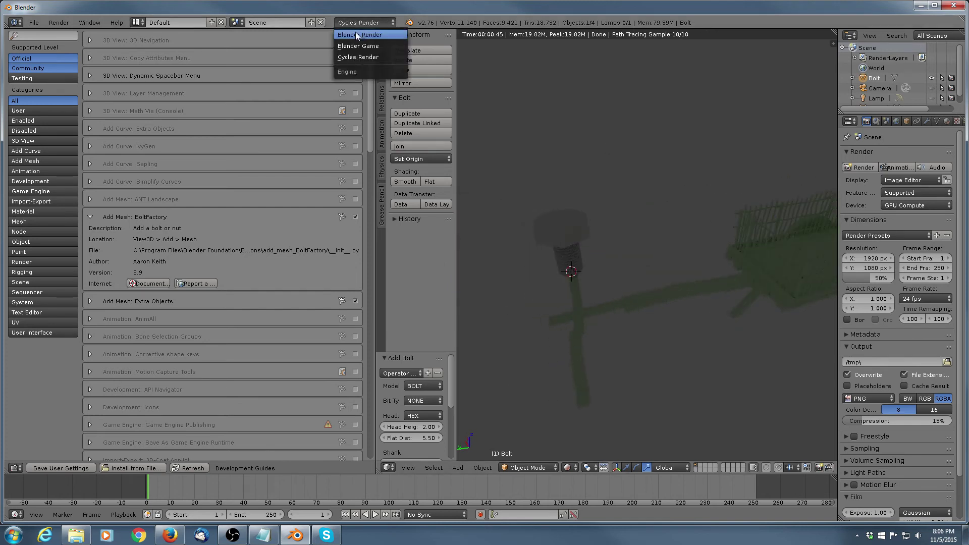
pyautogui.click(356, 33)
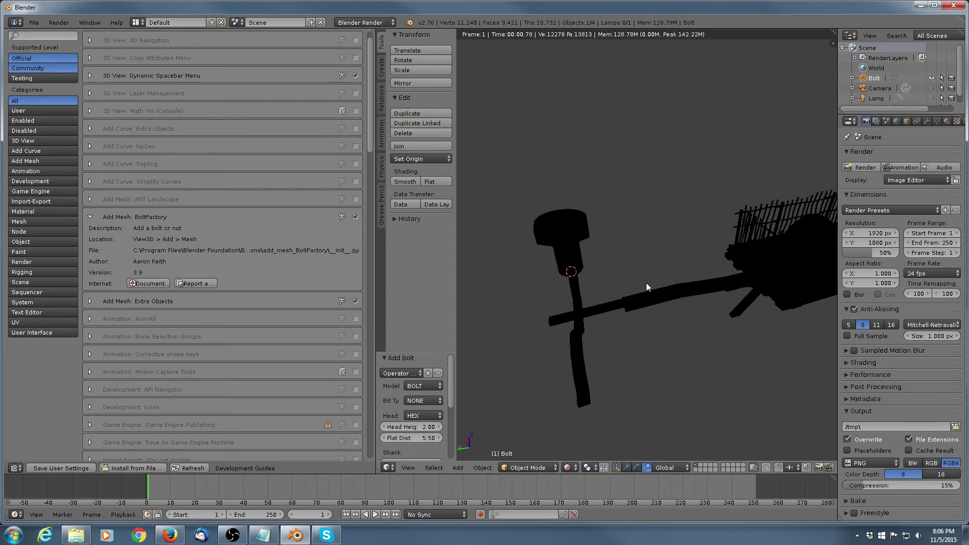
pyautogui.scroll(2, 649, 281)
pyautogui.click(570, 467)
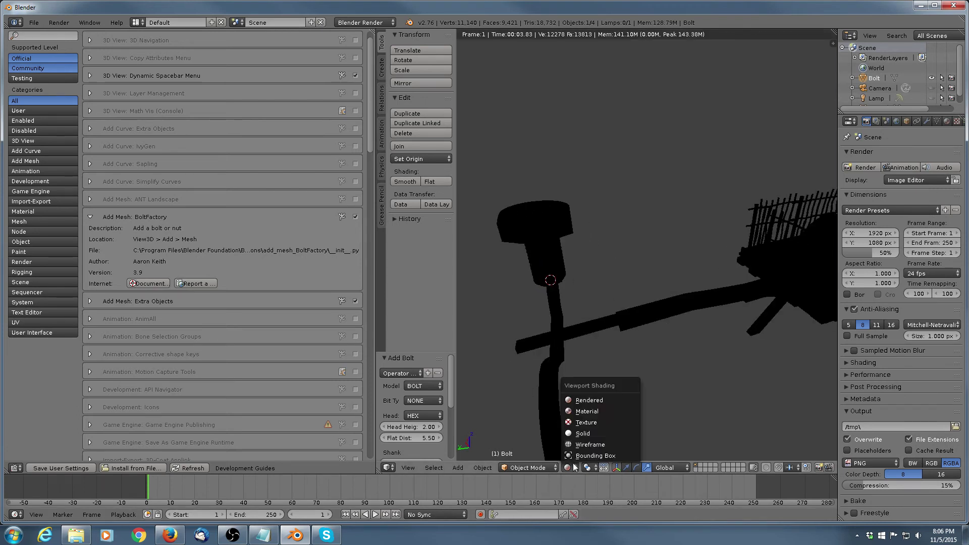
pyautogui.click(593, 432)
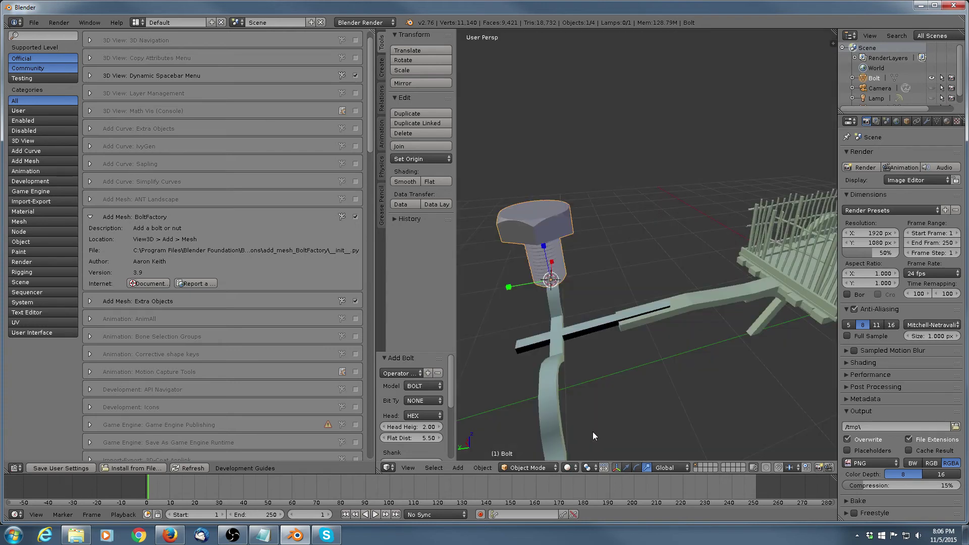
# Inspect the new bolt from several angles and delete it from the scene
pyautogui.moveTo(593, 432); pyautogui.dragTo(637, 311, button='middle')
pyautogui.moveTo(654, 318); pyautogui.dragTo(592, 278, button='middle')
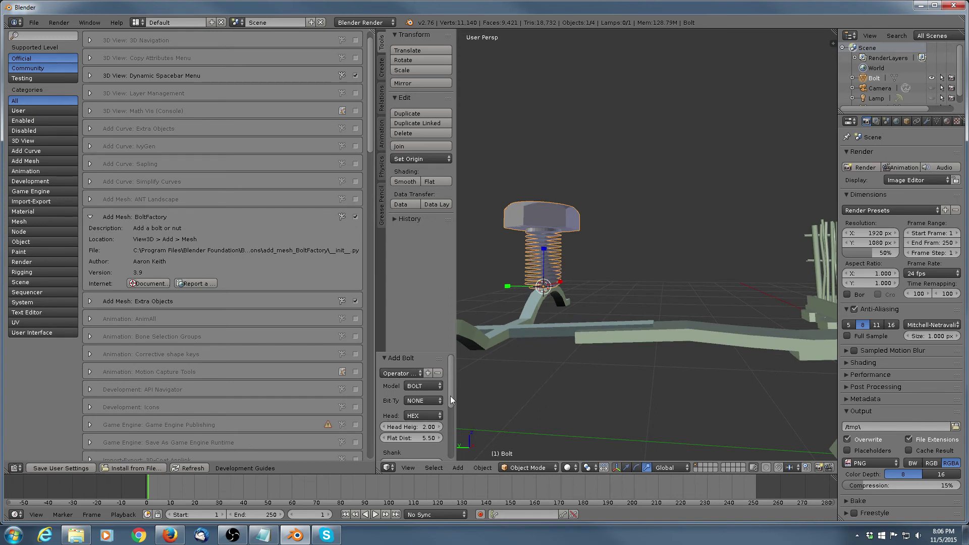
pyautogui.moveTo(452, 382)
pyautogui.mouseDown()
pyautogui.moveTo(446, 432)
pyautogui.moveTo(441, 377)
pyautogui.mouseUp()
pyautogui.moveTo(537, 258); pyautogui.dragTo(562, 253, button='middle')
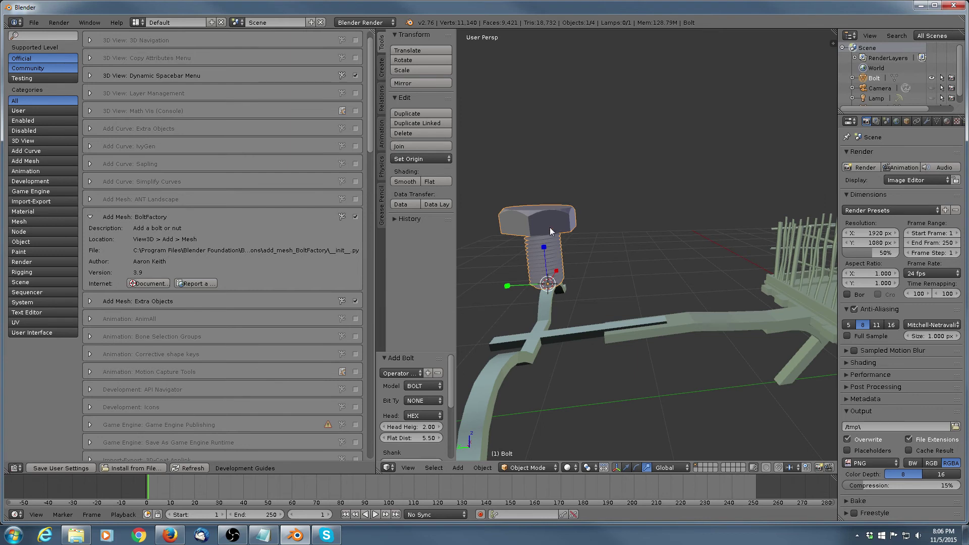
pyautogui.moveTo(531, 310); pyautogui.dragTo(556, 327, button='middle')
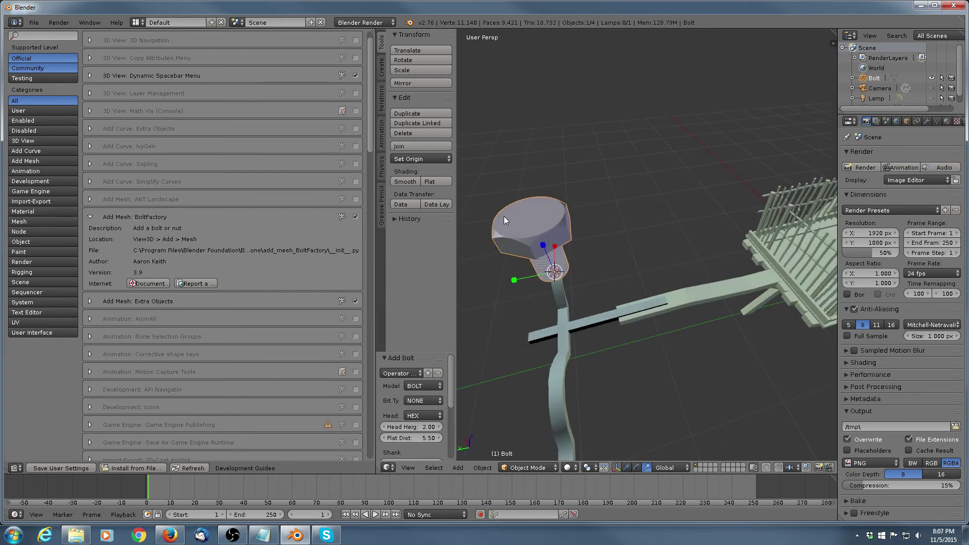
pyautogui.press('x')
pyautogui.click(536, 226)
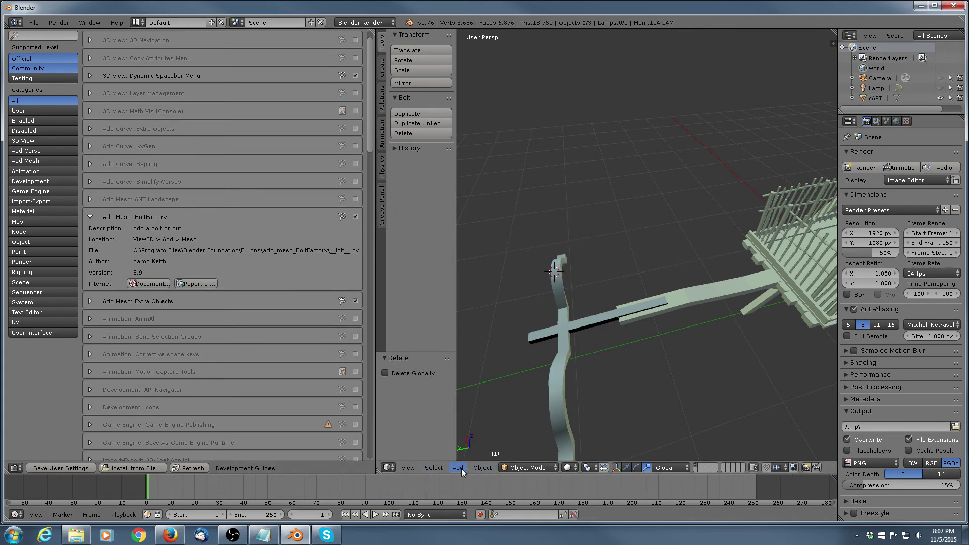
# Collapse the Add Mesh: BoltFactory add-on and expand the details of the Add Mesh: Extra Objects add-on
pyautogui.click(89, 217)
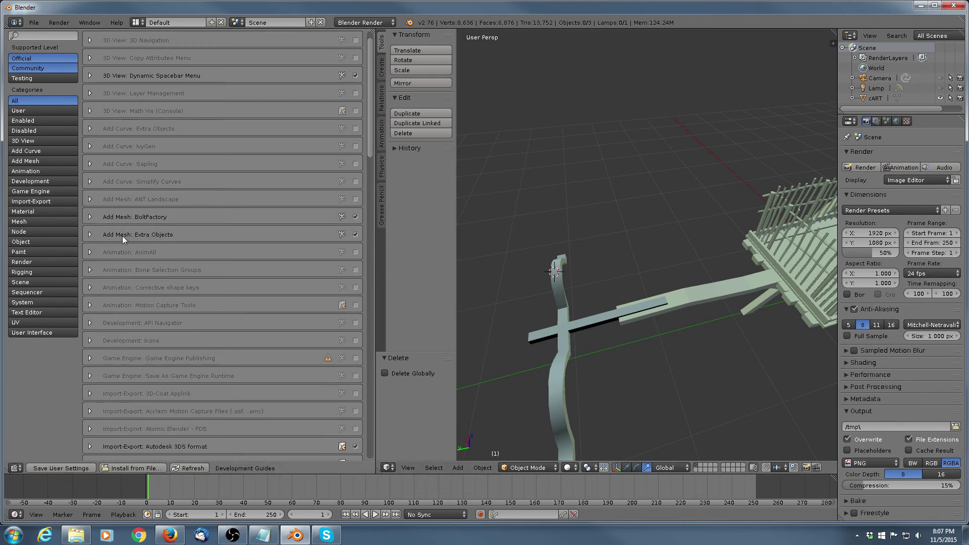
pyautogui.click(90, 235)
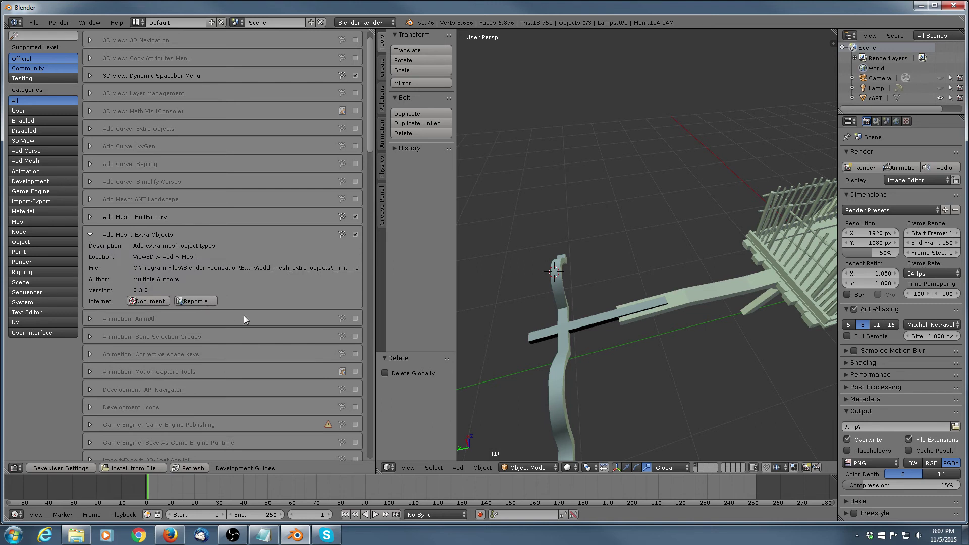
# Add a Menger Sponge from the extra mesh types at the 3D cursor
pyautogui.click(464, 467)
pyautogui.moveTo(465, 456)
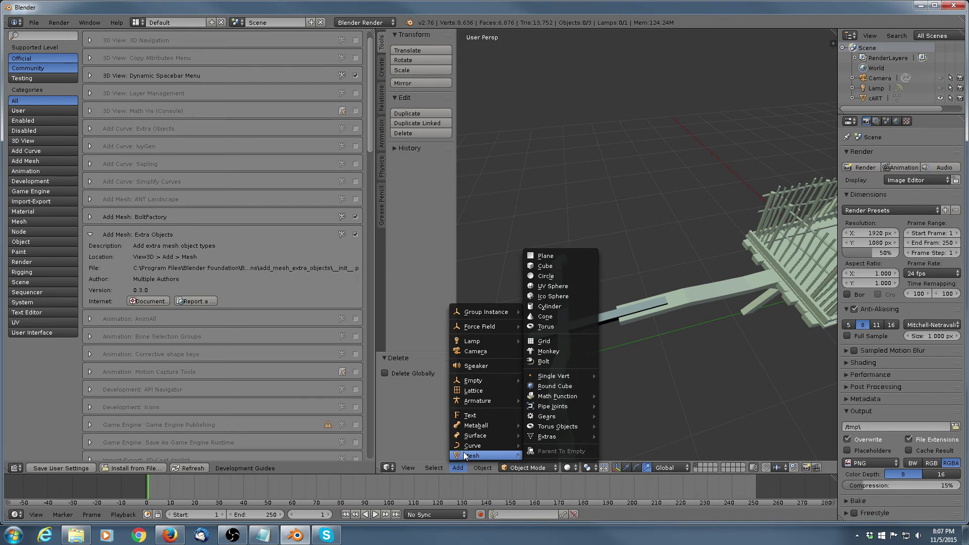
pyautogui.moveTo(537, 441)
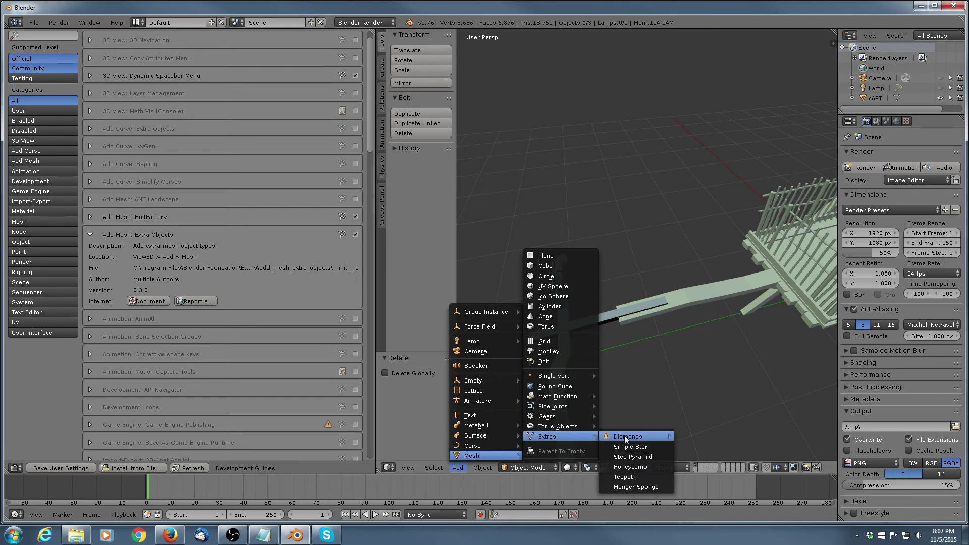
pyautogui.moveTo(641, 437)
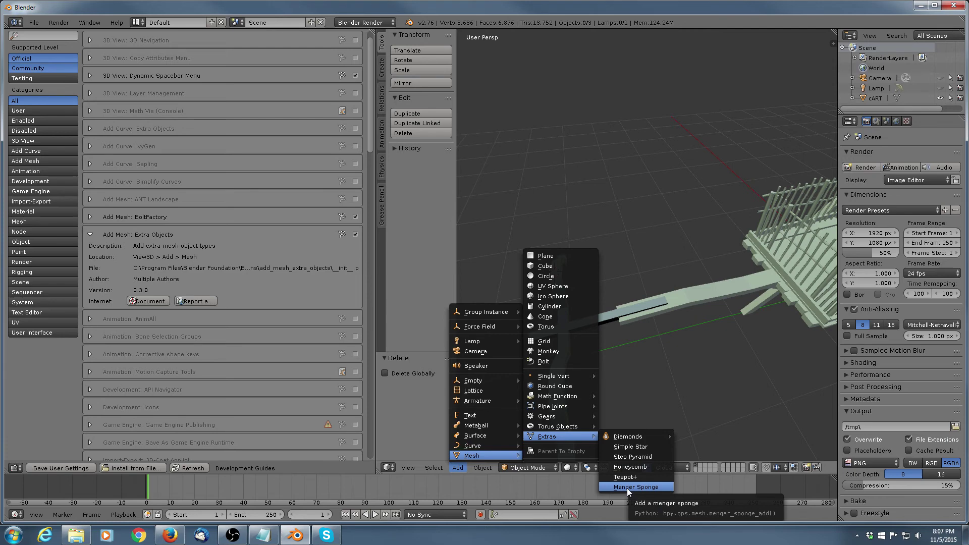
pyautogui.click(652, 486)
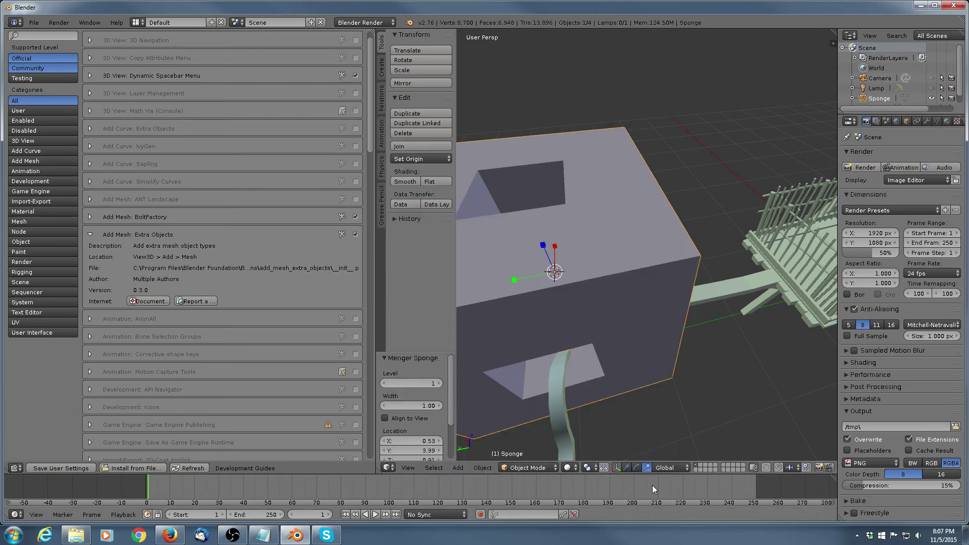
# Inspect the Menger Sponge from another angle and delete it from the scene
pyautogui.scroll(-3, 592, 318)
pyautogui.moveTo(592, 318); pyautogui.dragTo(648, 287, button='middle')
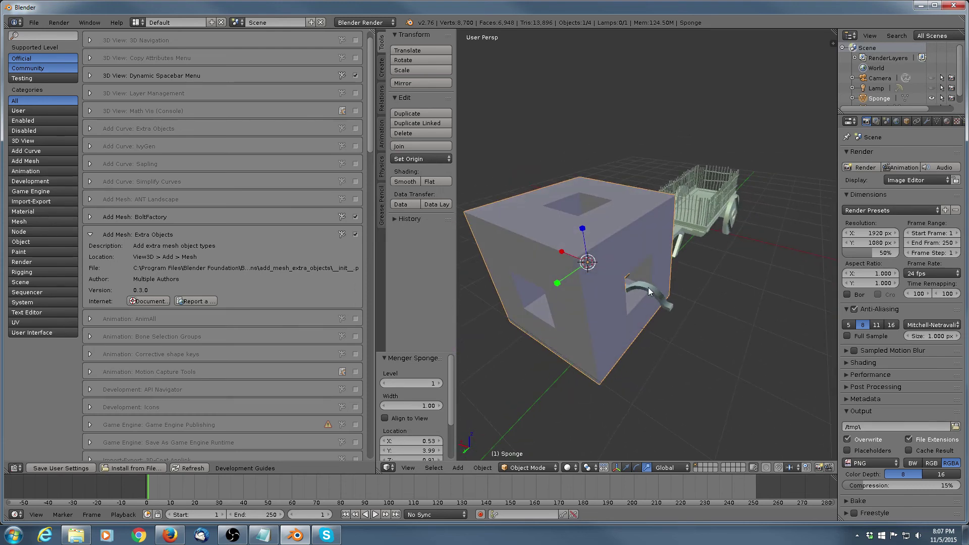
pyautogui.press('x')
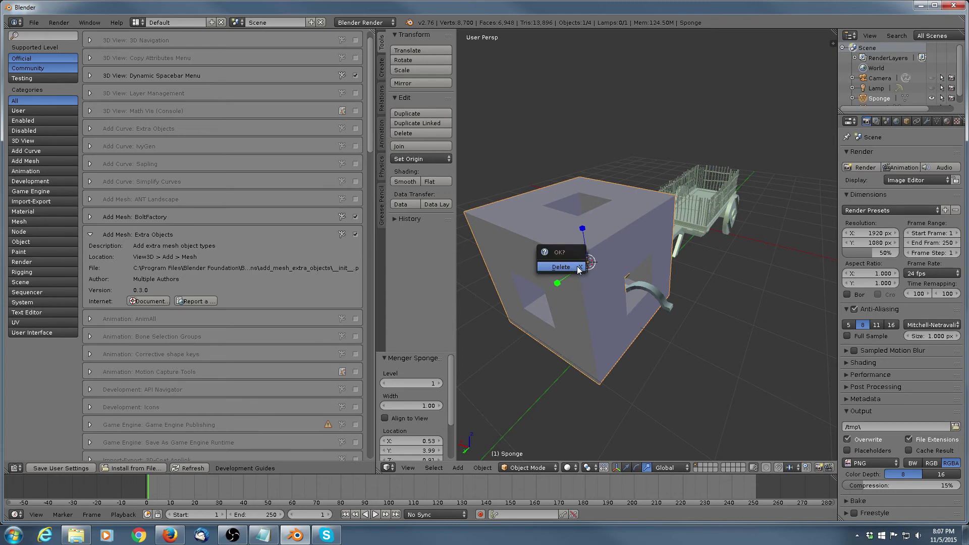
pyautogui.click(577, 267)
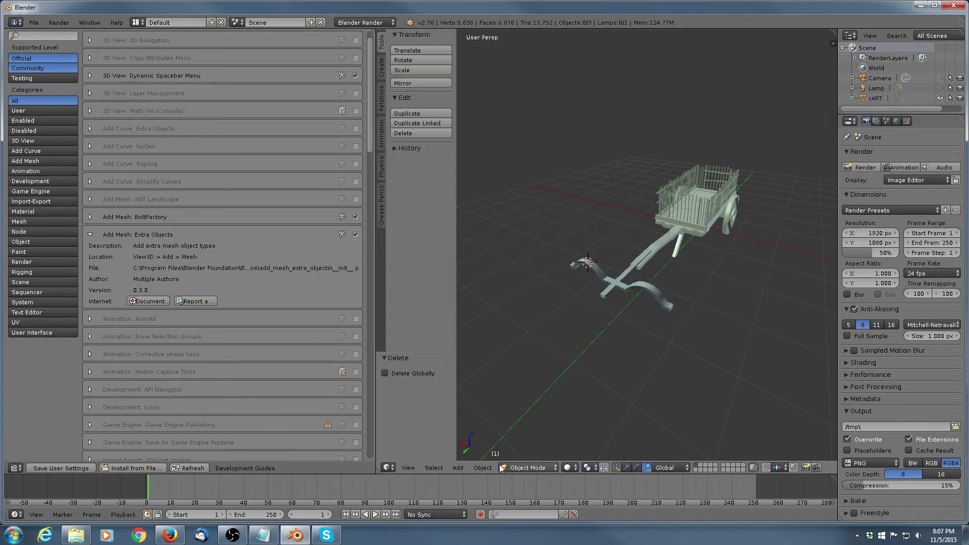
# Add a Honeycomb from the extra mesh types at the 3D cursor and view it from a new angle
pyautogui.click(481, 468)
pyautogui.moveTo(458, 468)
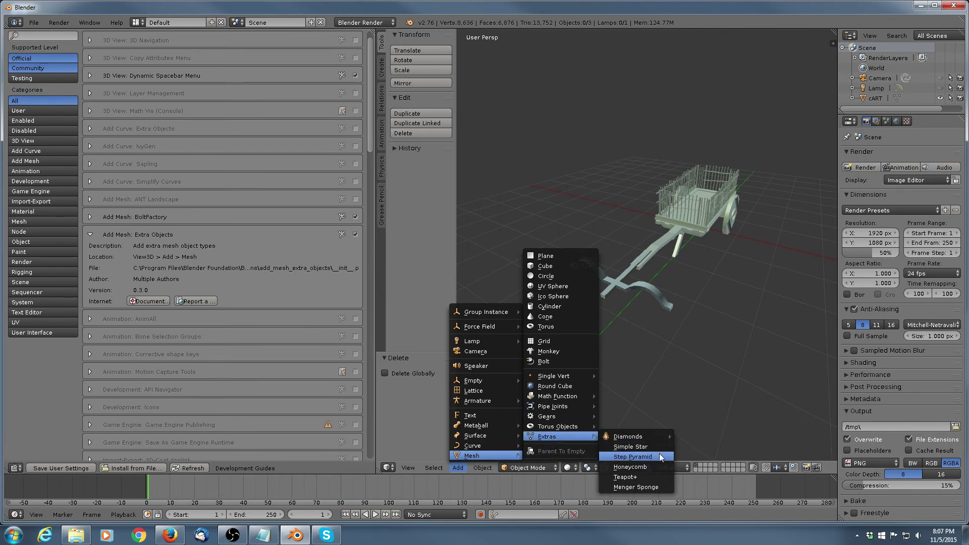
pyautogui.click(646, 467)
pyautogui.moveTo(625, 330); pyautogui.dragTo(564, 339, button='middle')
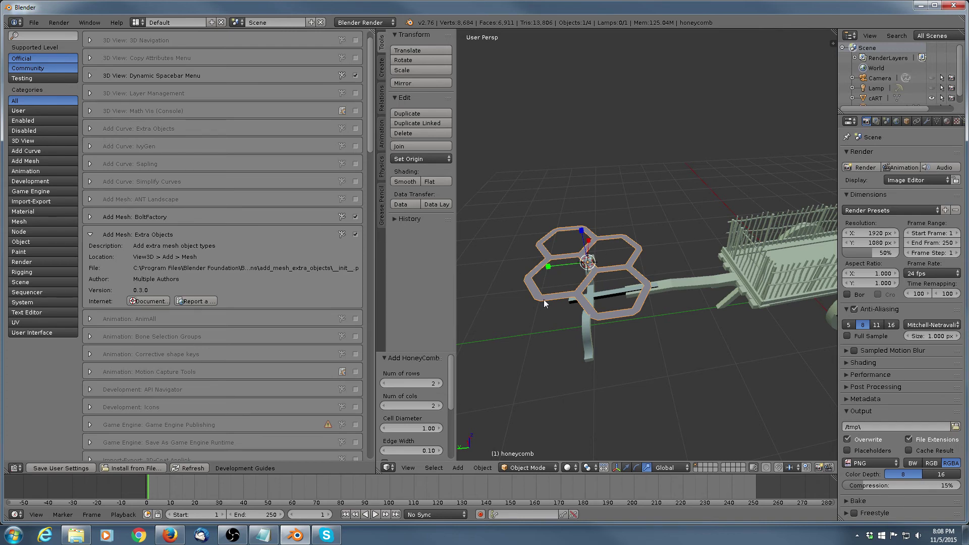
pyautogui.moveTo(625, 329)
pyautogui.mouseDown(button='middle')
pyautogui.moveTo(617, 286)
pyautogui.moveTo(632, 335)
pyautogui.mouseUp(button='middle')
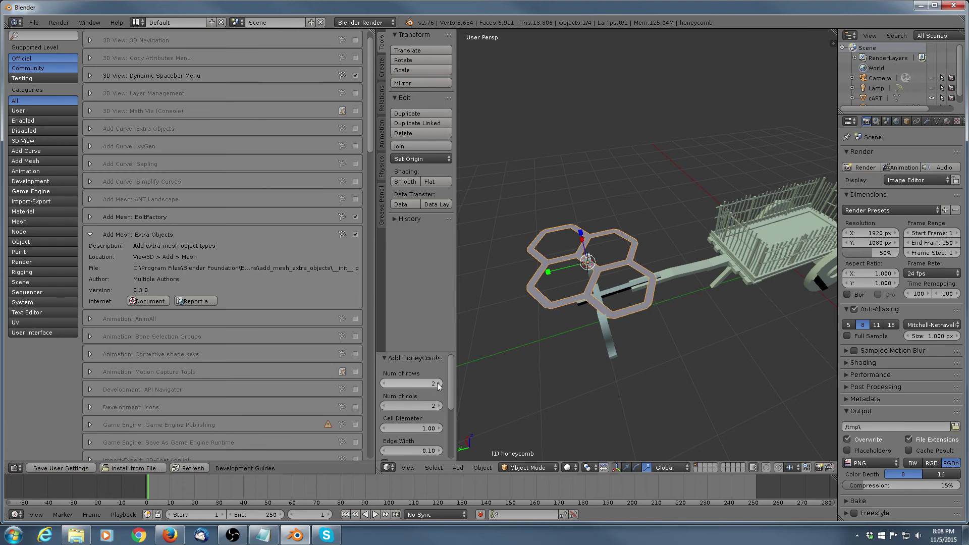
# Increase the honeycomb's number of rows and columns, and set its cell diameter to 0.70 and edge width to 0.01
pyautogui.moveTo(437, 383); pyautogui.dragTo(446, 434)
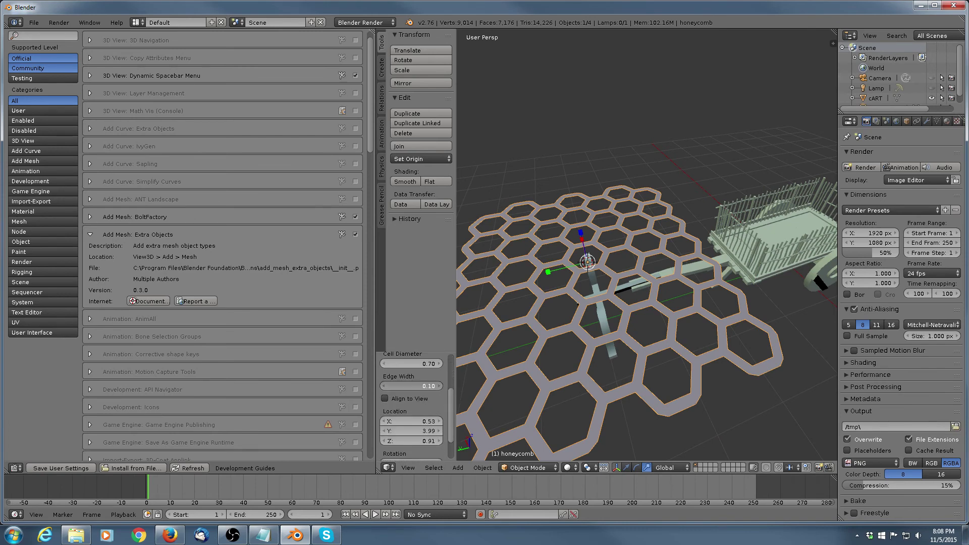
pyautogui.moveTo(411, 386); pyautogui.dragTo(389, 386)
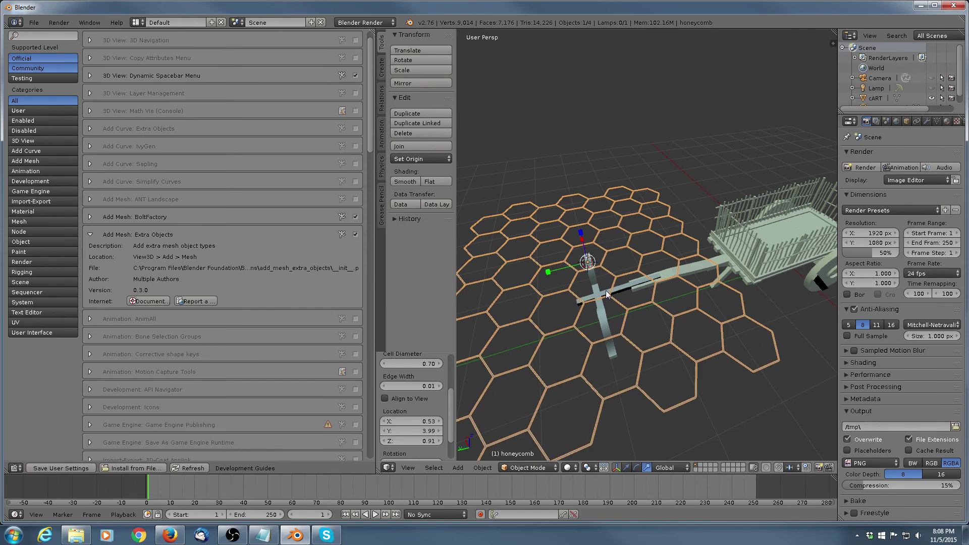
pyautogui.moveTo(453, 398); pyautogui.dragTo(450, 410)
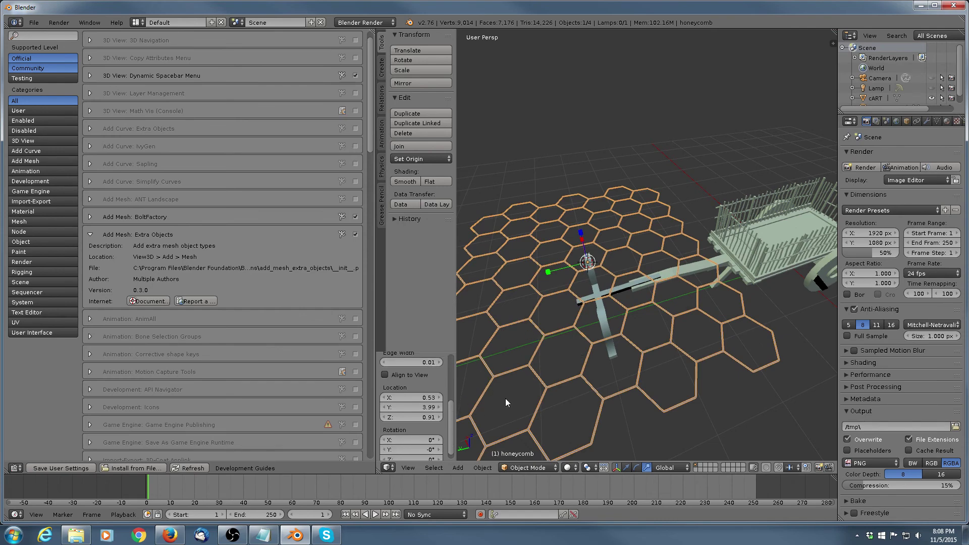
# Delete the honeycomb from the scene and collapse the details of the Extra Objects add-on
pyautogui.press('x')
pyautogui.click(658, 305)
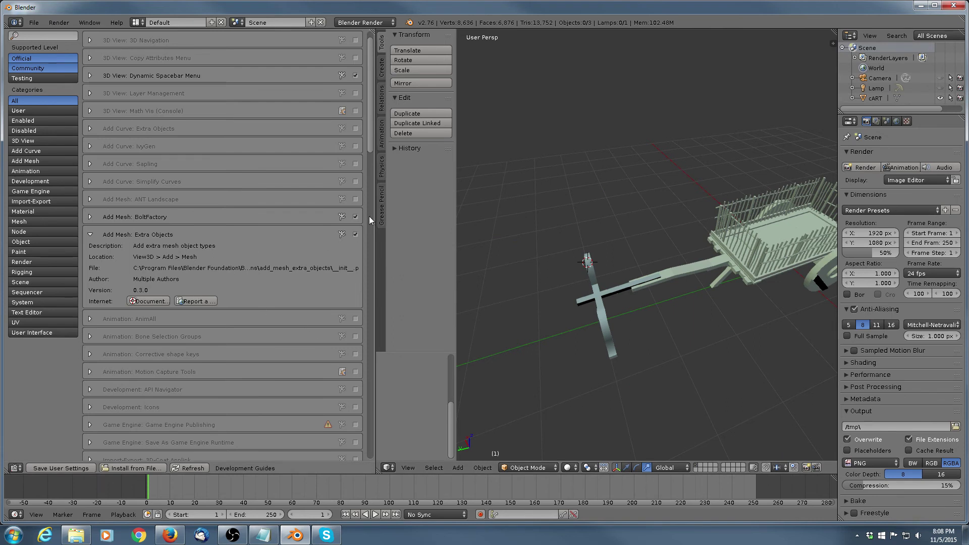
pyautogui.scroll(-5, 162, 131)
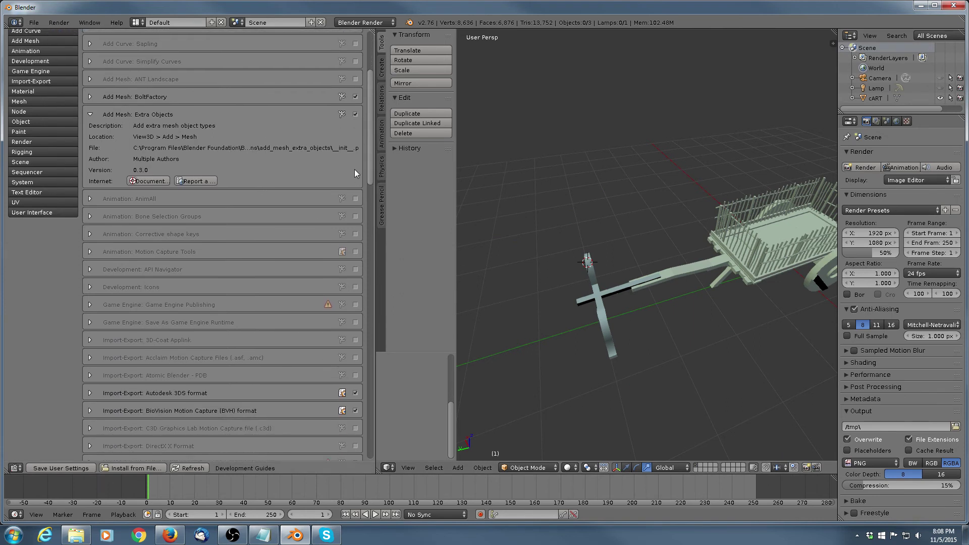
pyautogui.click(90, 115)
# Look through the Import-Export, Mesh and Object add-ons in the list, including Inset Polygon, LoopTools, Relax and Add Chain
pyautogui.scroll(-4, 369, 194)
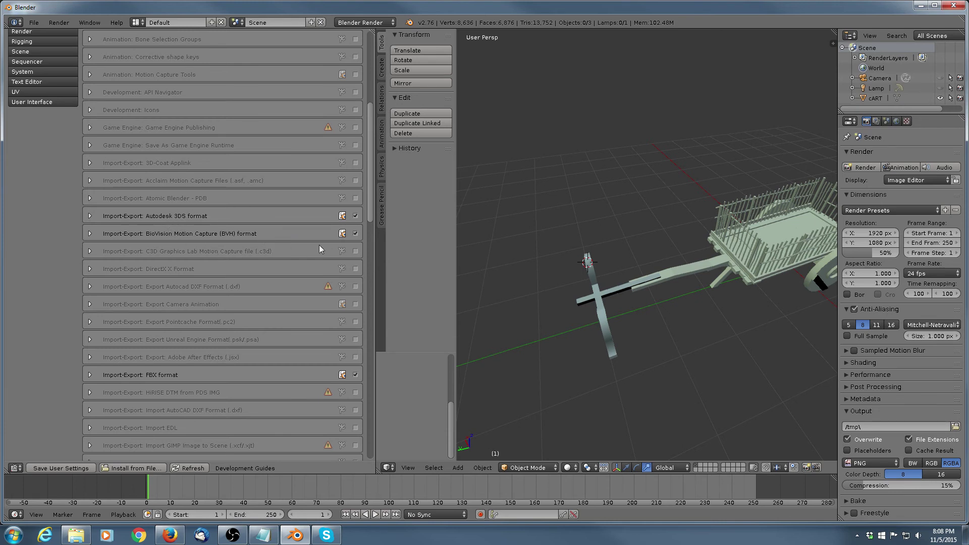
pyautogui.moveTo(368, 198); pyautogui.dragTo(363, 247)
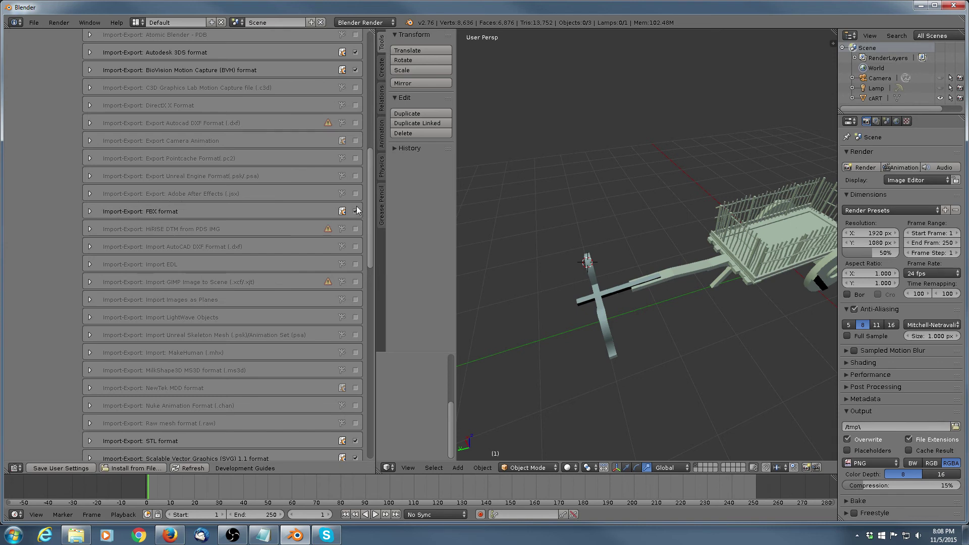
pyautogui.scroll(-3, 365, 201)
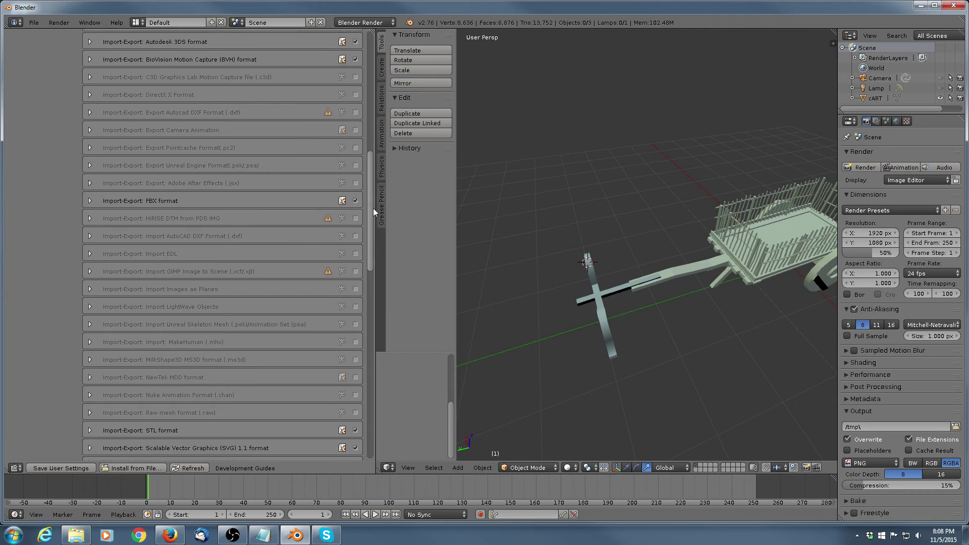
pyautogui.moveTo(371, 212); pyautogui.dragTo(367, 263)
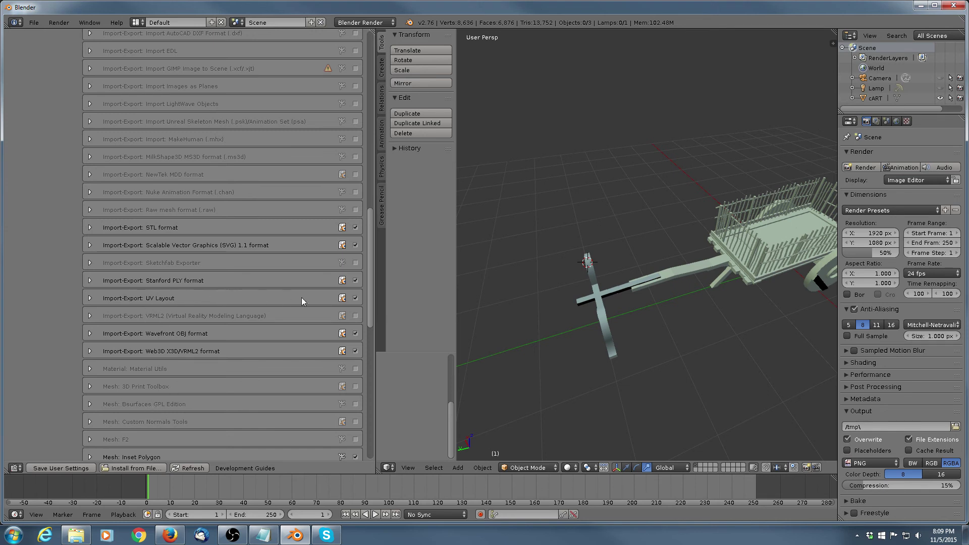
pyautogui.moveTo(372, 269); pyautogui.dragTo(375, 287)
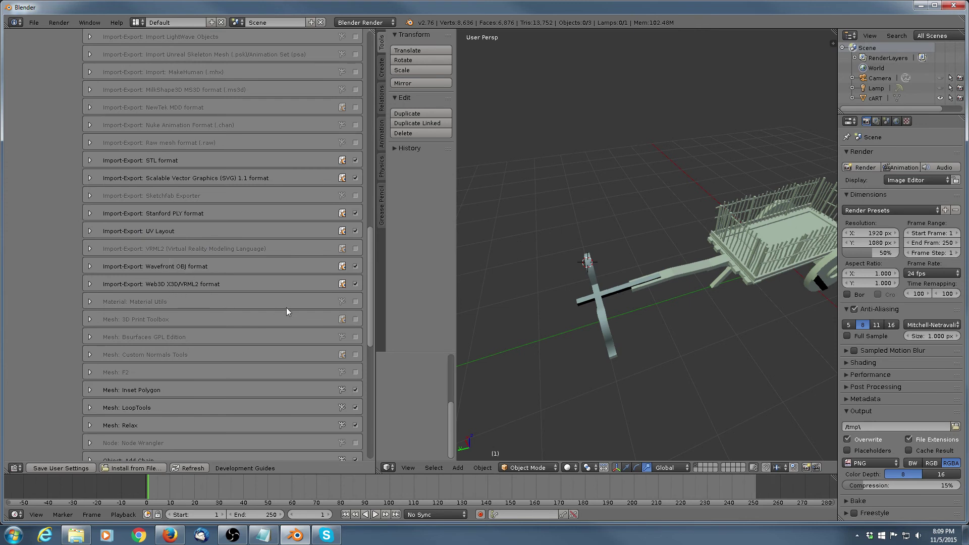
pyautogui.moveTo(371, 283); pyautogui.dragTo(369, 324)
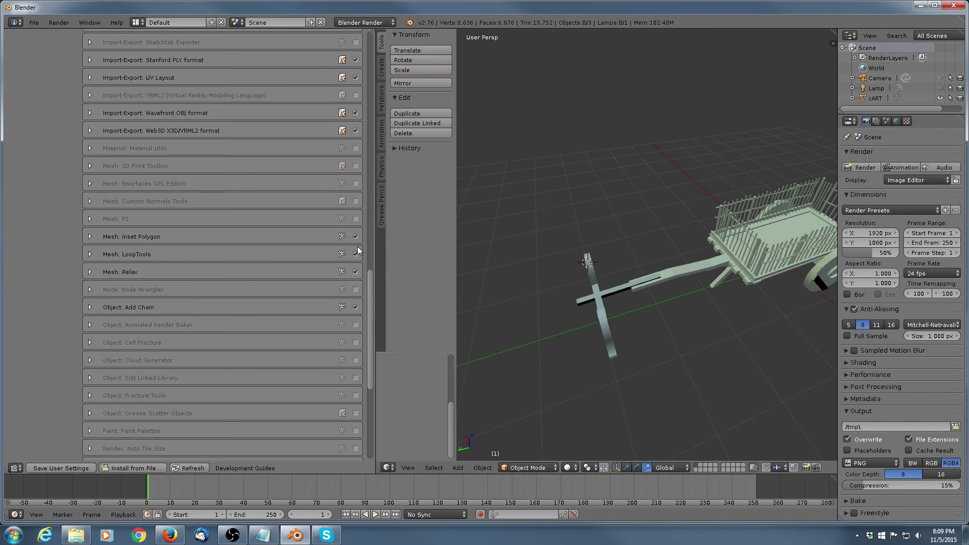
# Select the cart and switch it from Object Mode to Edit Mode
pyautogui.click(544, 469)
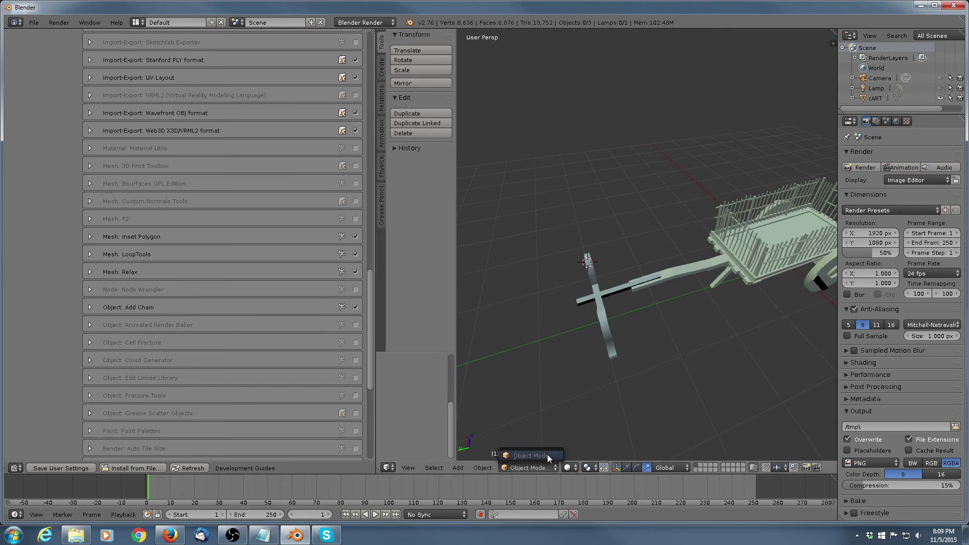
pyautogui.rightClick(758, 268)
pyautogui.click(530, 468)
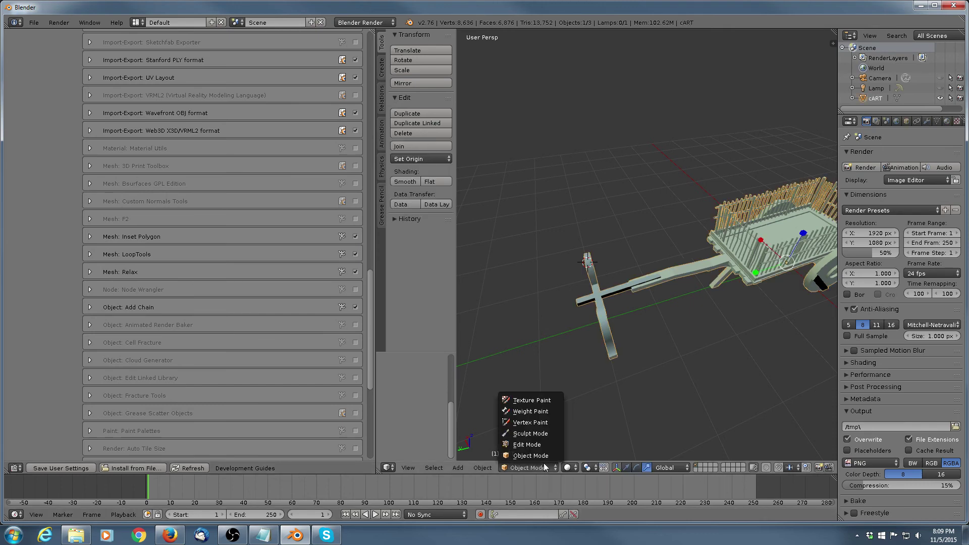
pyautogui.click(544, 444)
# Examine the LoopTools operations, such as Bridge, Flatten and Relax, among the mesh Specials for the cart
pyautogui.click(480, 468)
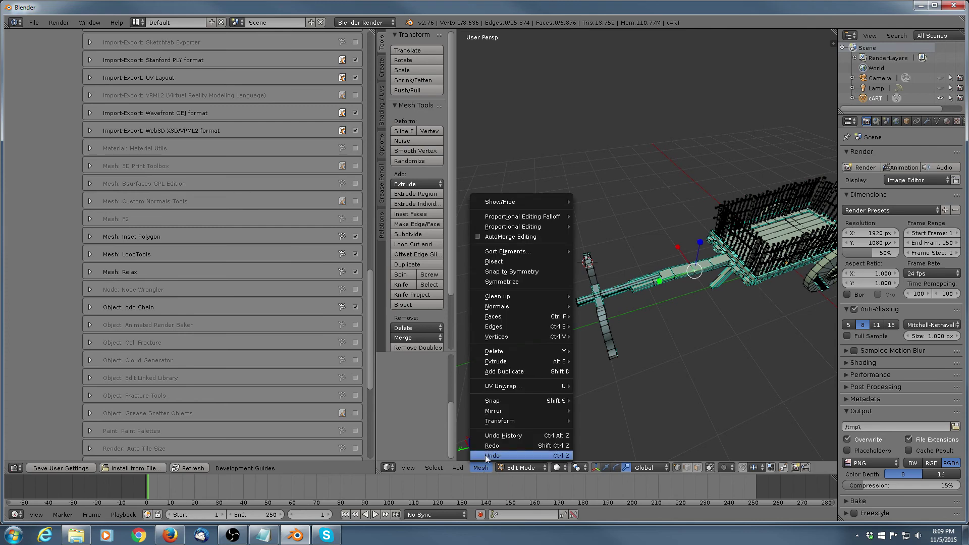
pyautogui.press('w')
pyautogui.moveTo(607, 141)
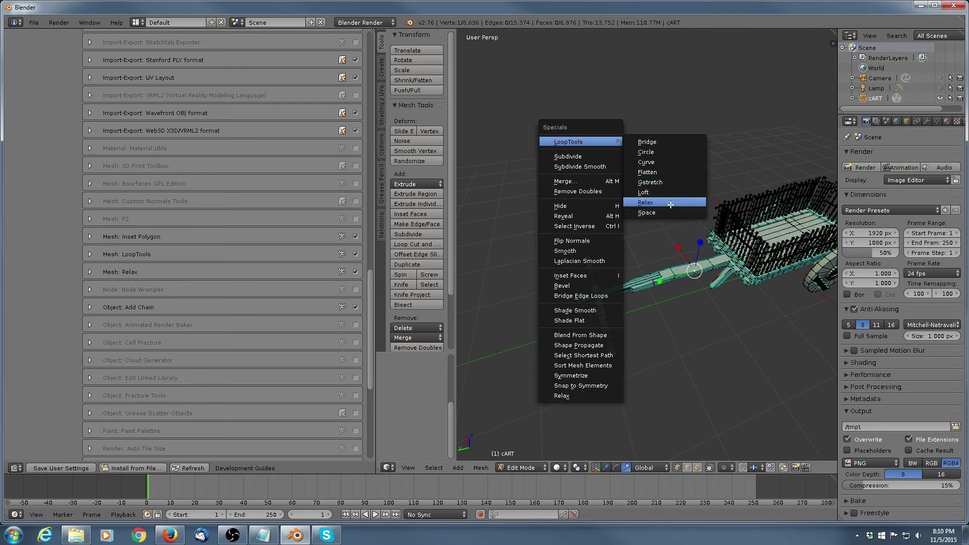
pyautogui.click(646, 202)
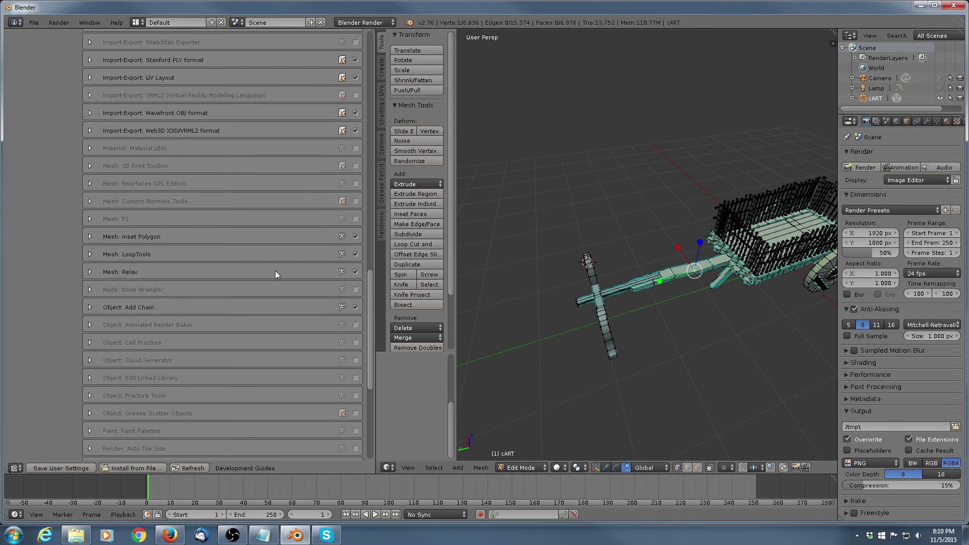
pyautogui.press('w')
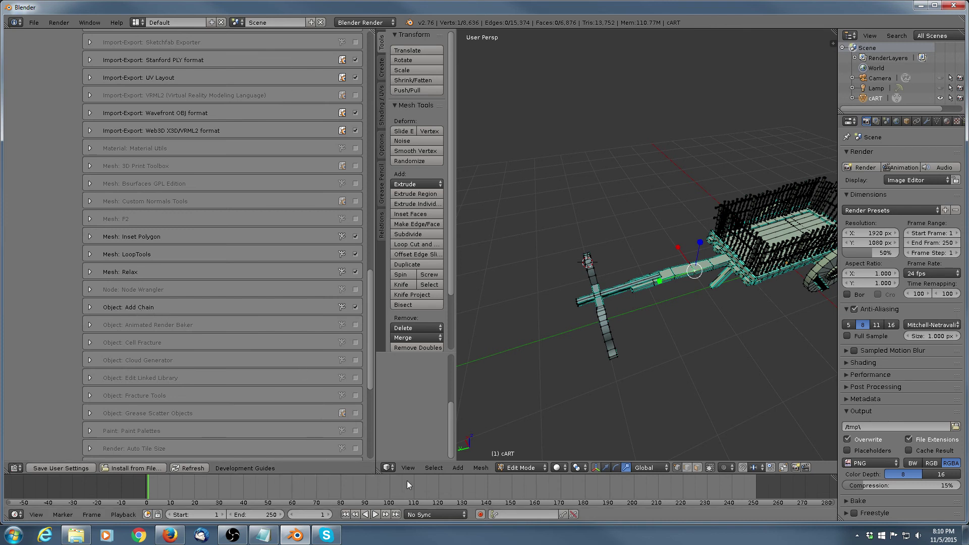
# Return the cart to Object Mode and look through the object types that can be added, including meshes and curves
pyautogui.click(461, 468)
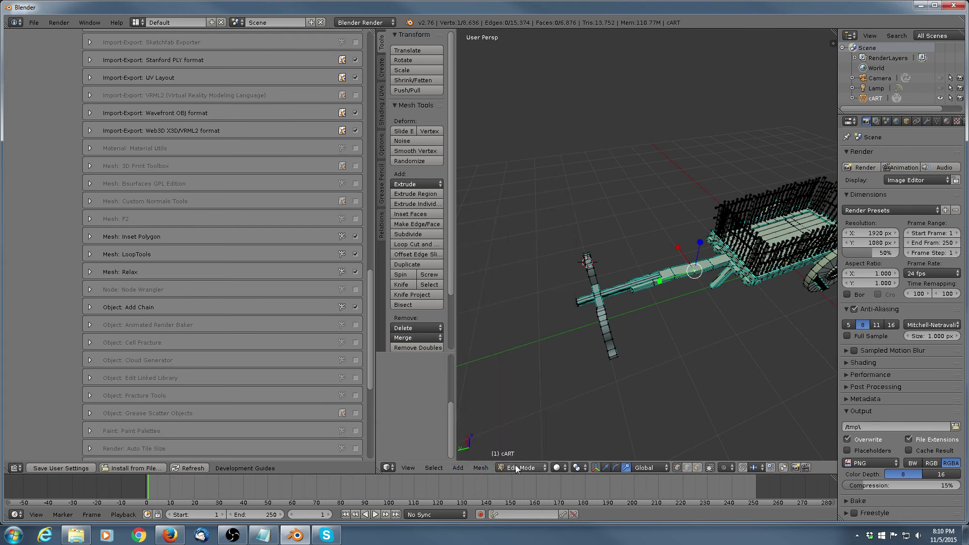
pyautogui.click(521, 468)
pyautogui.click(520, 455)
pyautogui.click(459, 468)
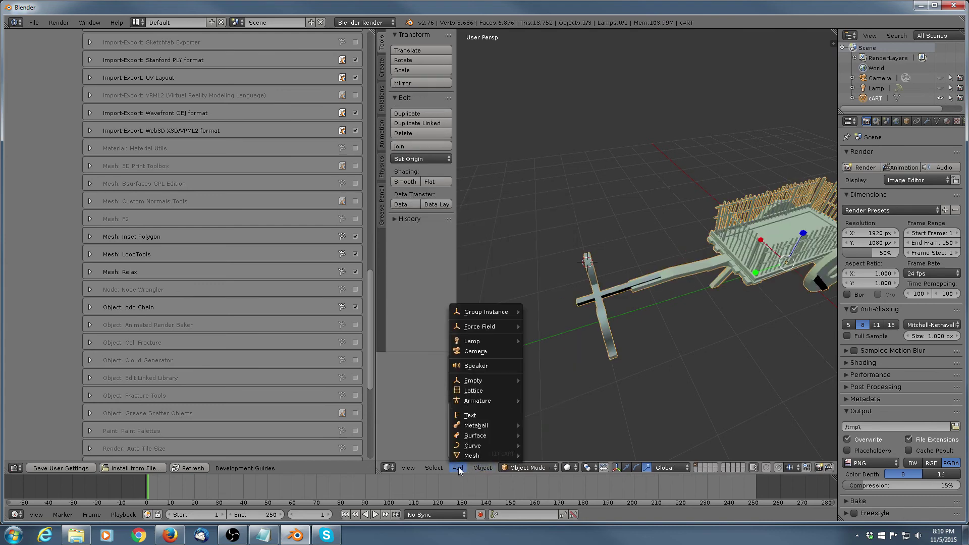
pyautogui.moveTo(460, 456)
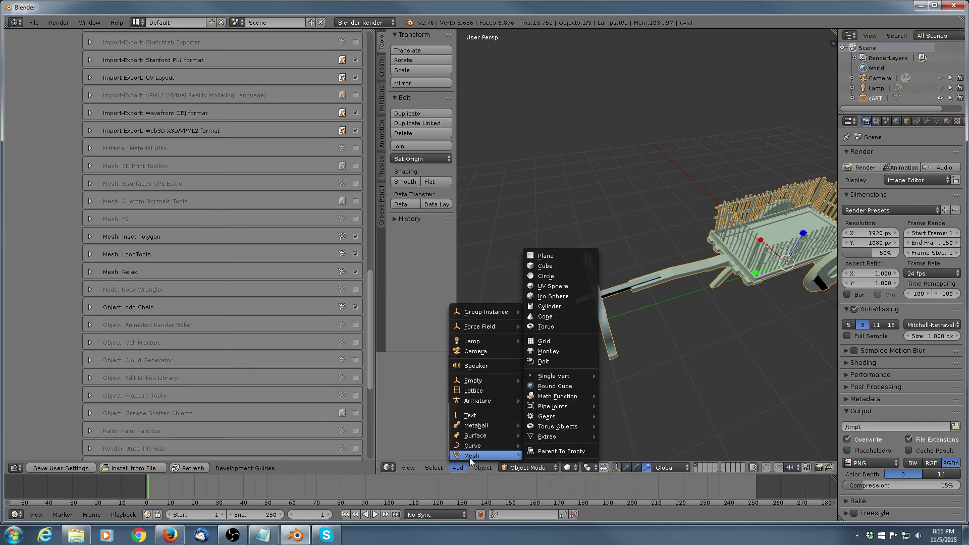
pyautogui.moveTo(558, 405)
pyautogui.moveTo(556, 429)
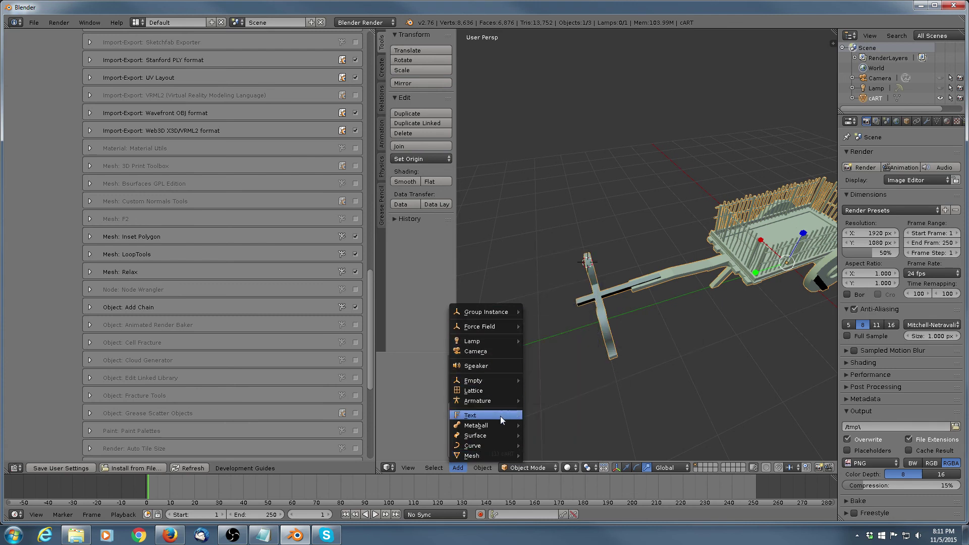
pyautogui.moveTo(495, 446)
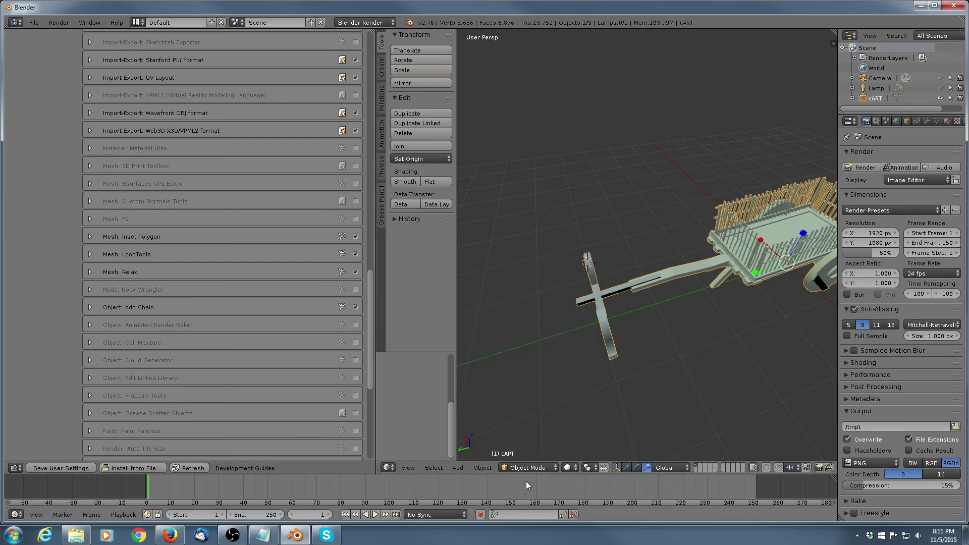
# Put the selected cart back into Edit Mode
pyautogui.click(528, 467)
pyautogui.click(528, 445)
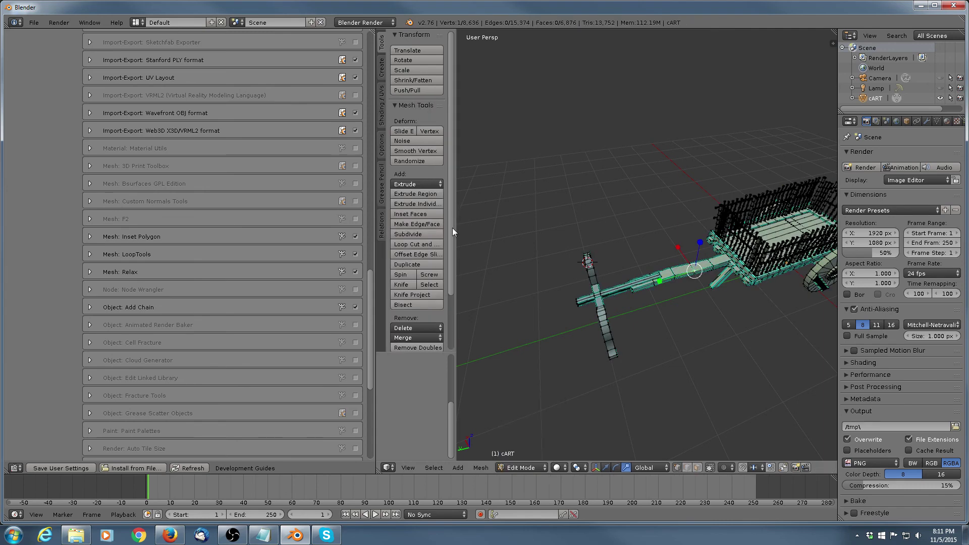
# Return the cart to Object Mode and create a chain with the Add Chain add-on
pyautogui.click(523, 468)
pyautogui.click(525, 460)
pyautogui.click(382, 65)
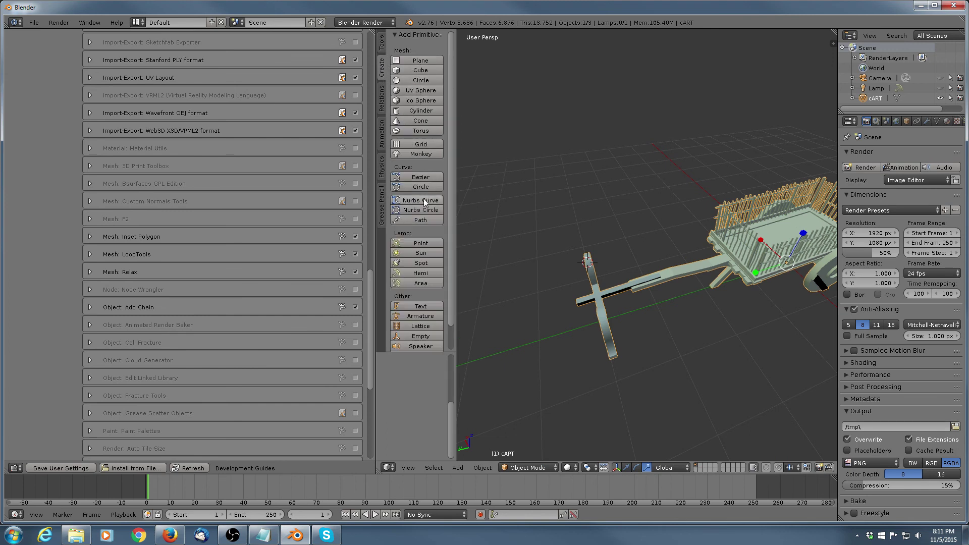
pyautogui.scroll(-2, 451, 268)
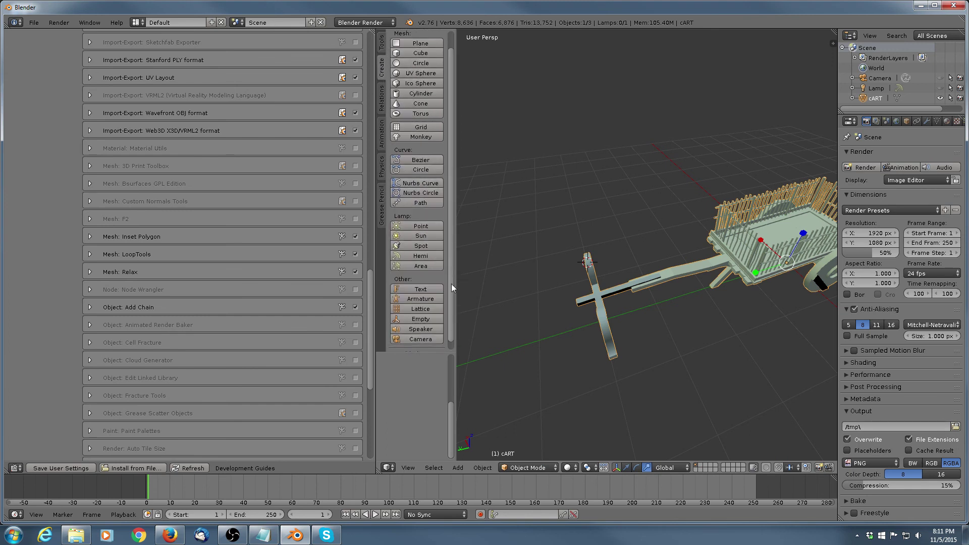
pyautogui.click(395, 347)
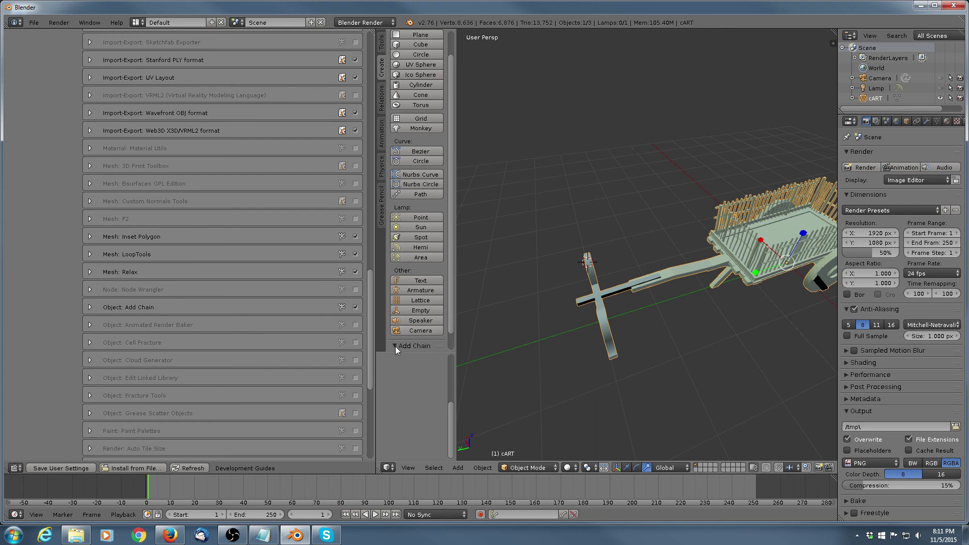
pyautogui.scroll(-2, 452, 333)
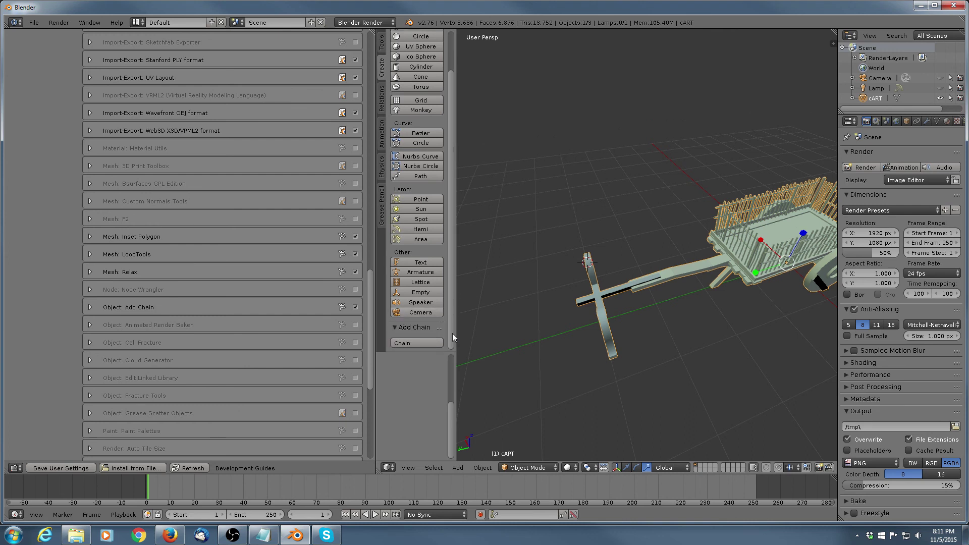
pyautogui.click(410, 344)
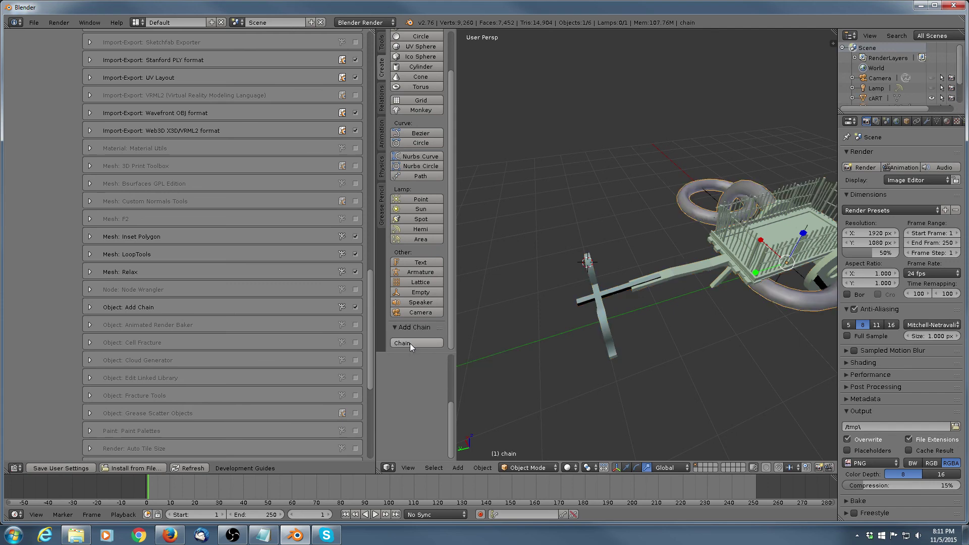
pyautogui.moveTo(665, 255); pyautogui.dragTo(699, 253, button='middle')
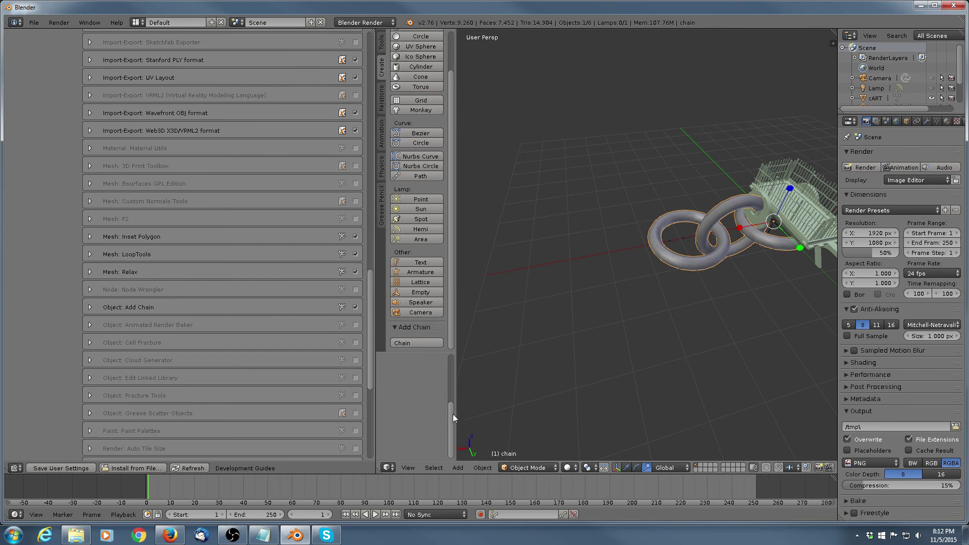
# Reveal the Add Chain operator settings and examine the chain's mesh in Edit Mode
pyautogui.moveTo(452, 399); pyautogui.dragTo(453, 362)
pyautogui.click(385, 358)
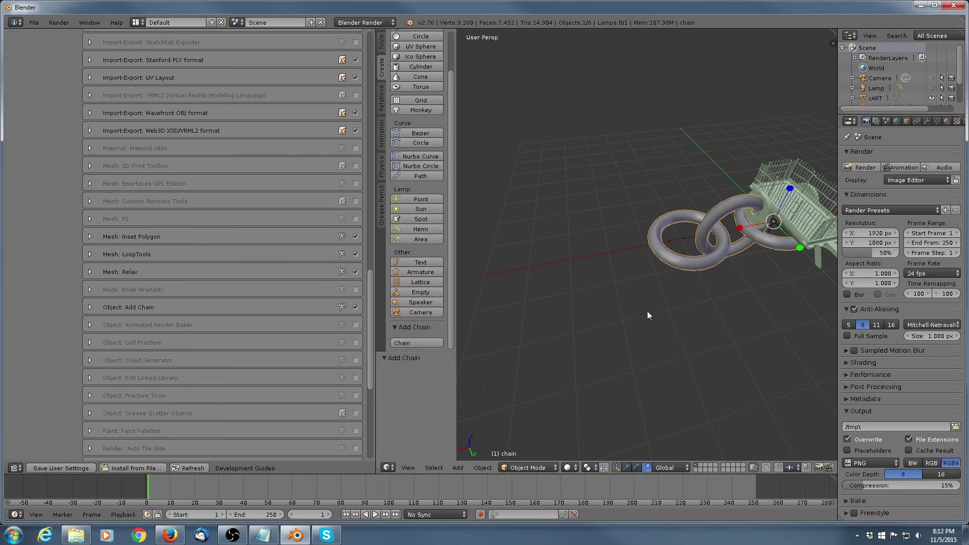
pyautogui.moveTo(649, 314); pyautogui.dragTo(666, 252, button='middle')
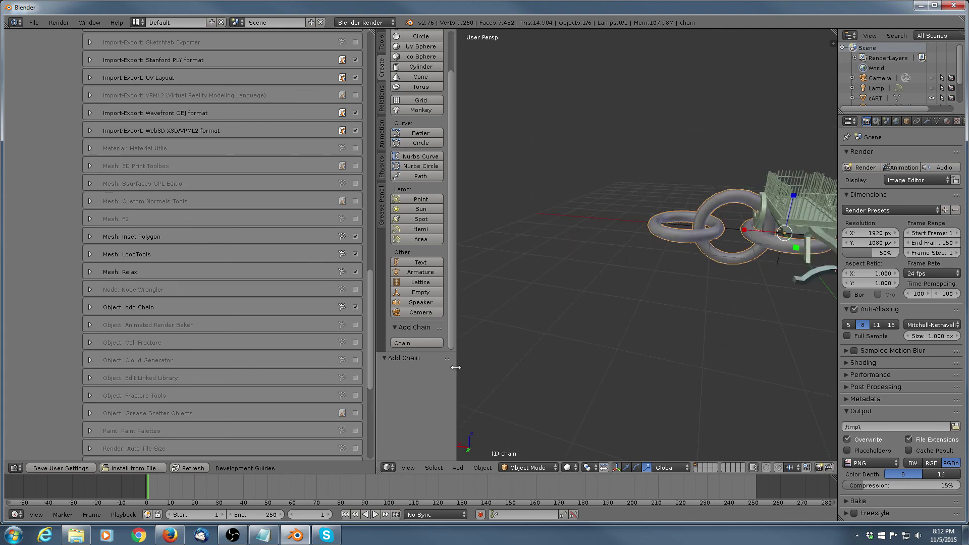
pyautogui.moveTo(626, 328); pyautogui.dragTo(621, 354, button='middle')
pyautogui.click(538, 469)
pyautogui.click(534, 446)
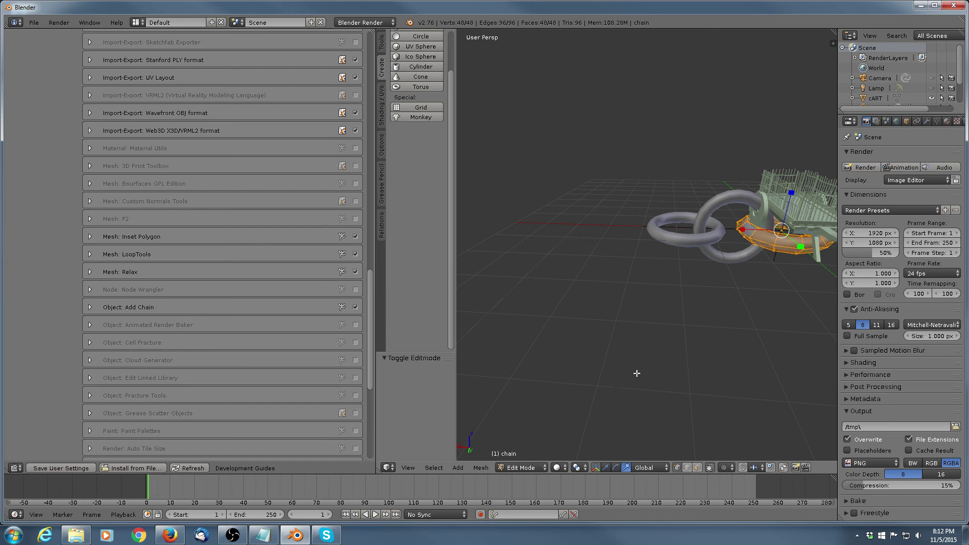
# Return the chain to Object Mode and delete it from the scene
pyautogui.click(545, 469)
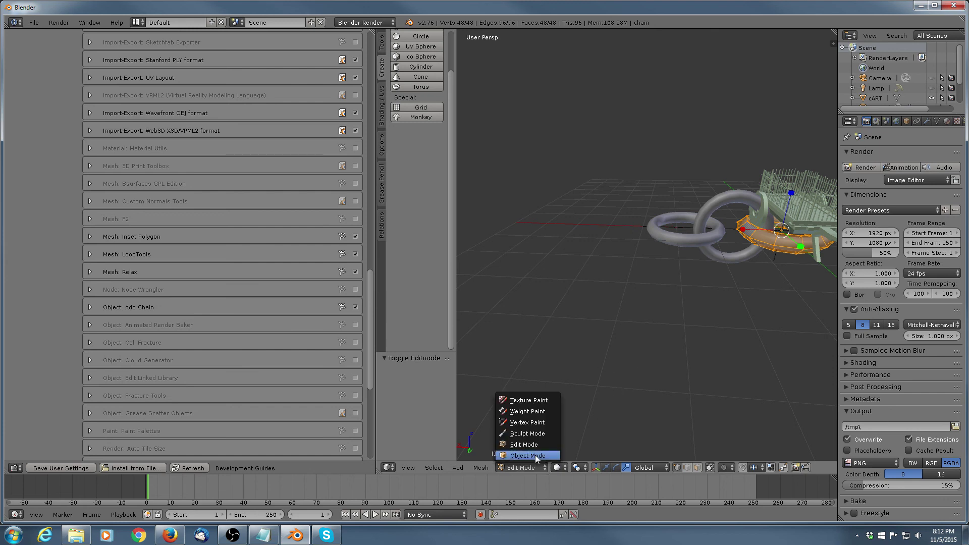
pyautogui.click(535, 455)
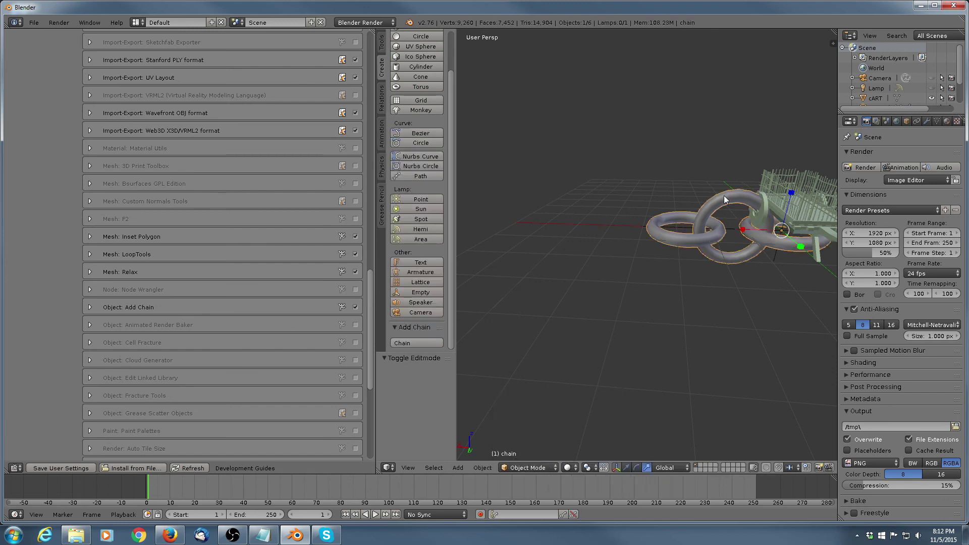
pyautogui.press('x')
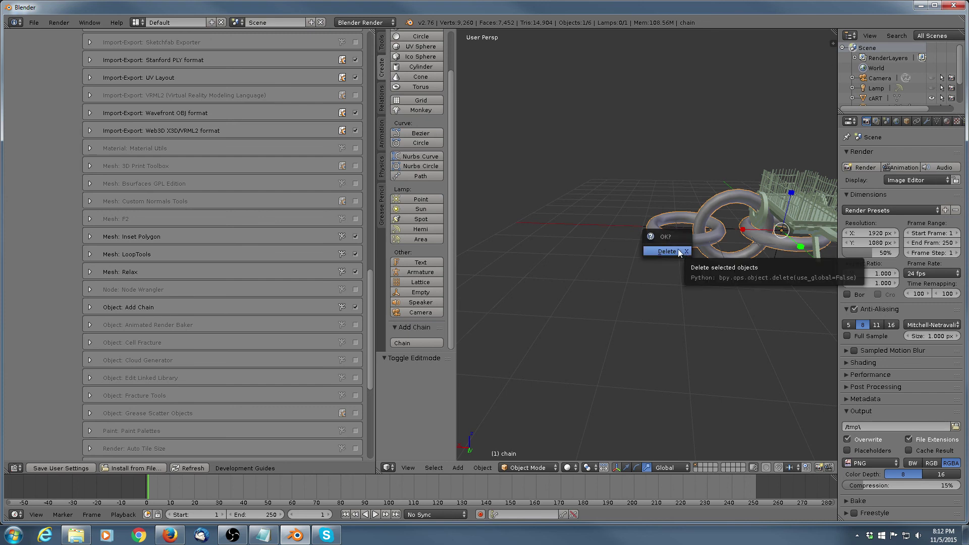
pyautogui.click(678, 250)
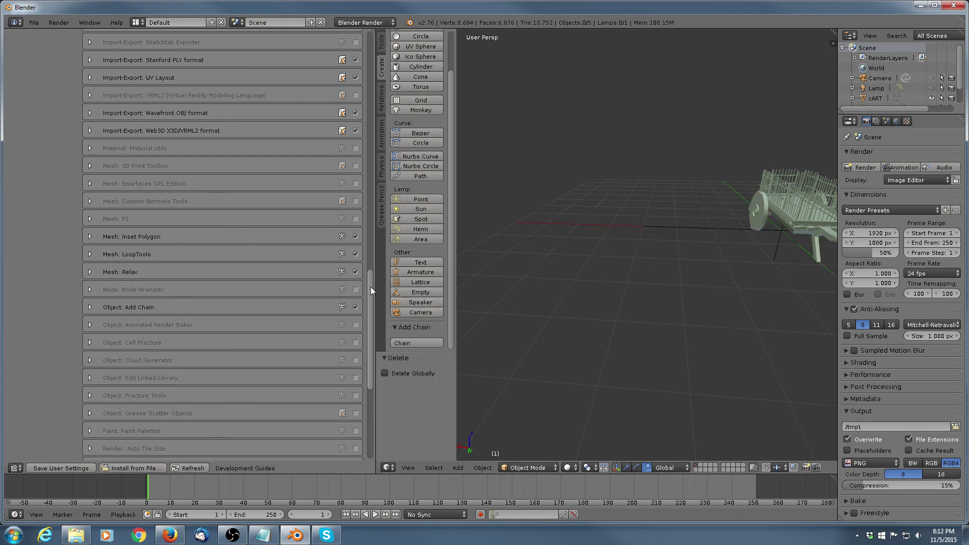
# Look through the remaining Object, Render, System and UV add-ons in the user preferences list
pyautogui.moveTo(371, 287); pyautogui.dragTo(369, 338)
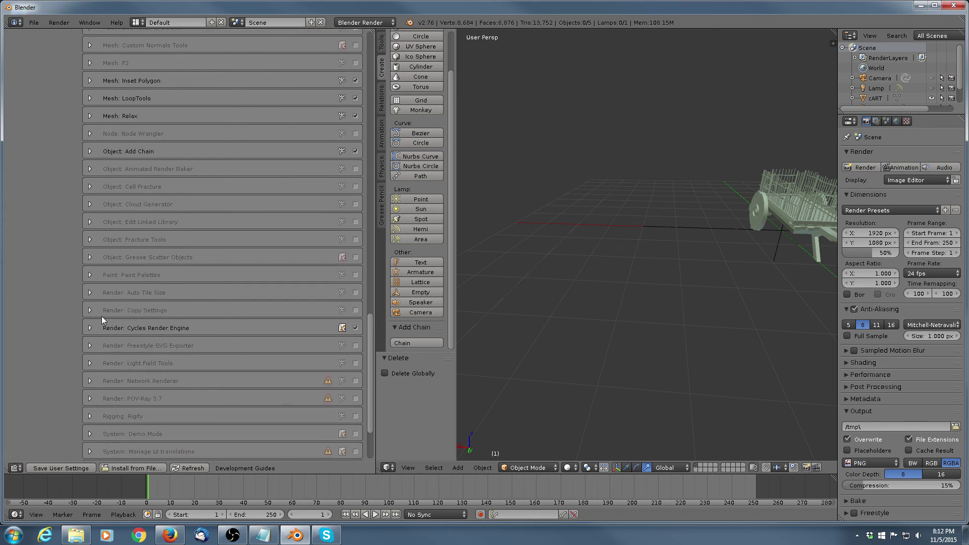
pyautogui.click(364, 22)
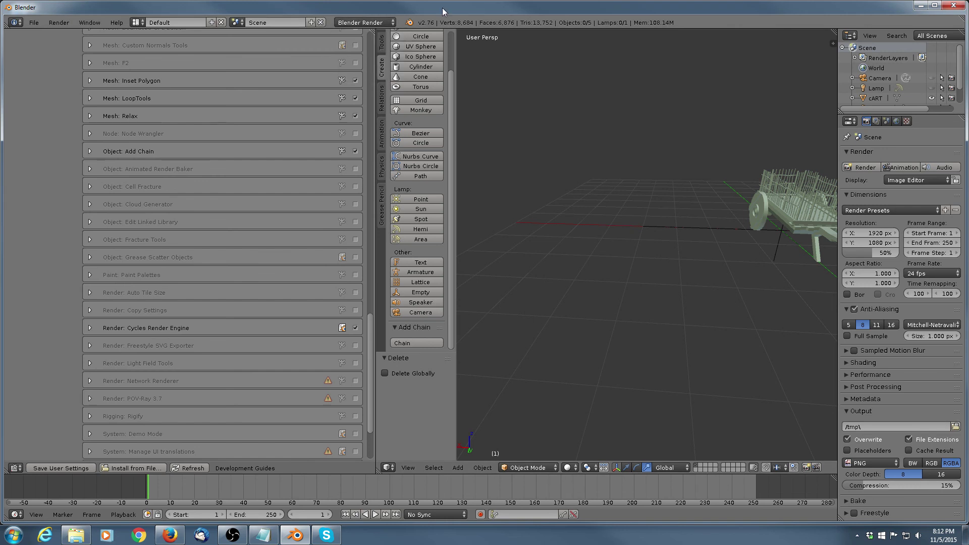
pyautogui.moveTo(369, 342); pyautogui.dragTo(375, 393)
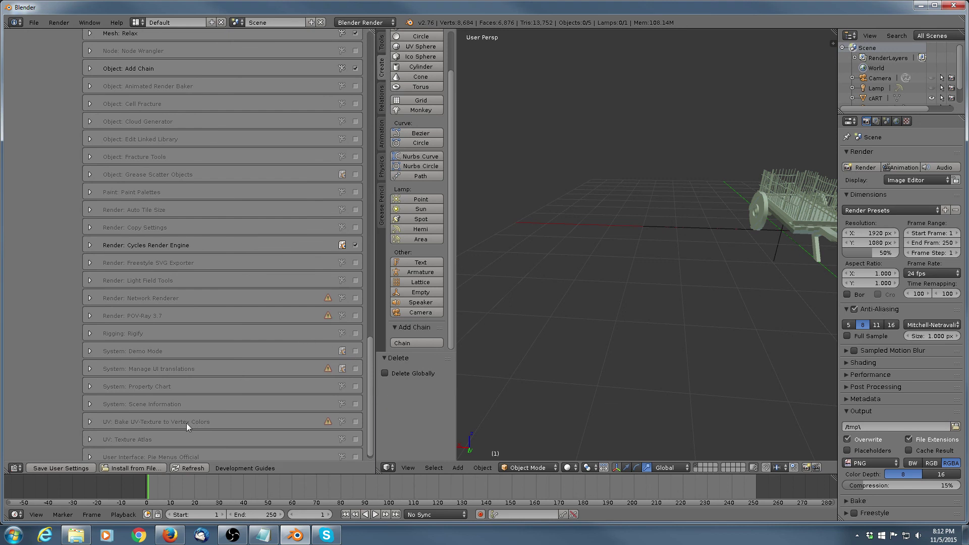
pyautogui.scroll(2, 185, 193)
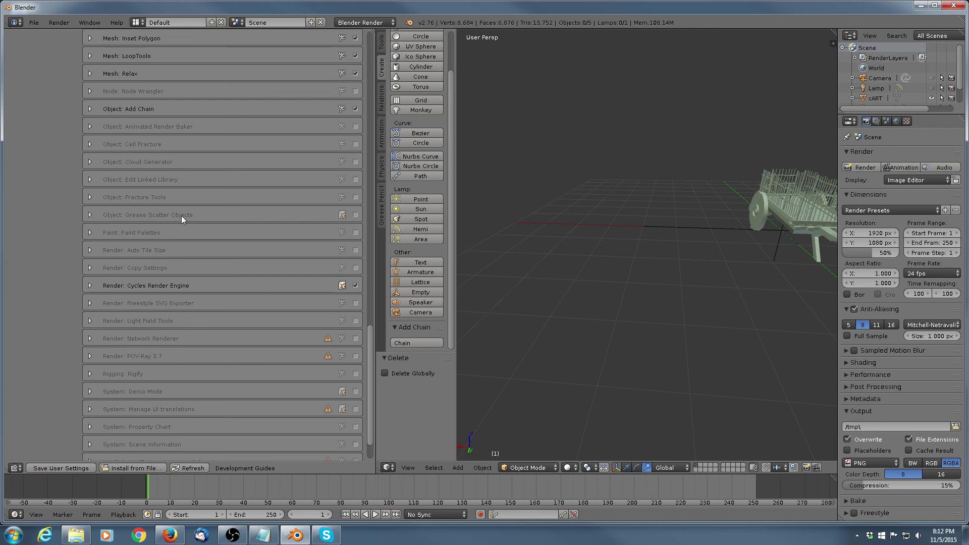
pyautogui.scroll(1, 192, 217)
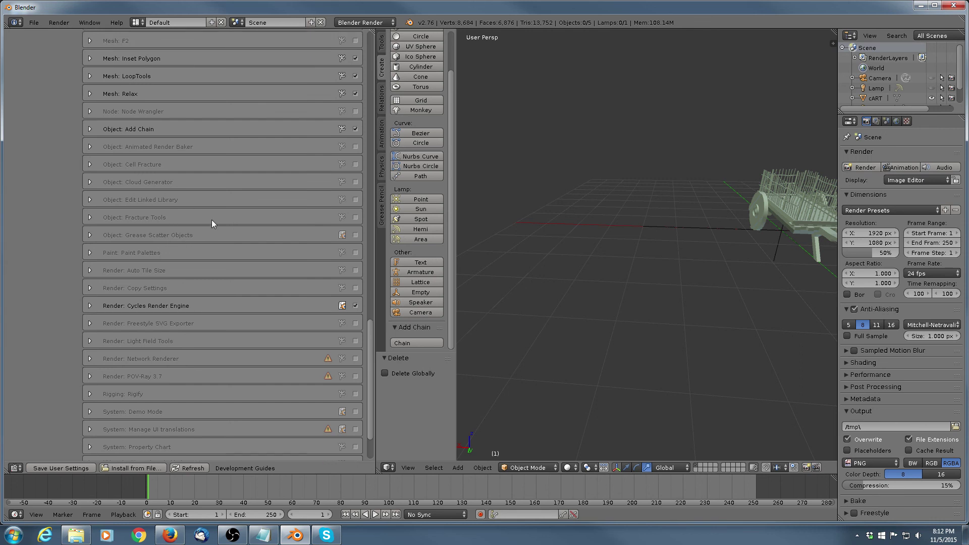
pyautogui.scroll(4, 203, 231)
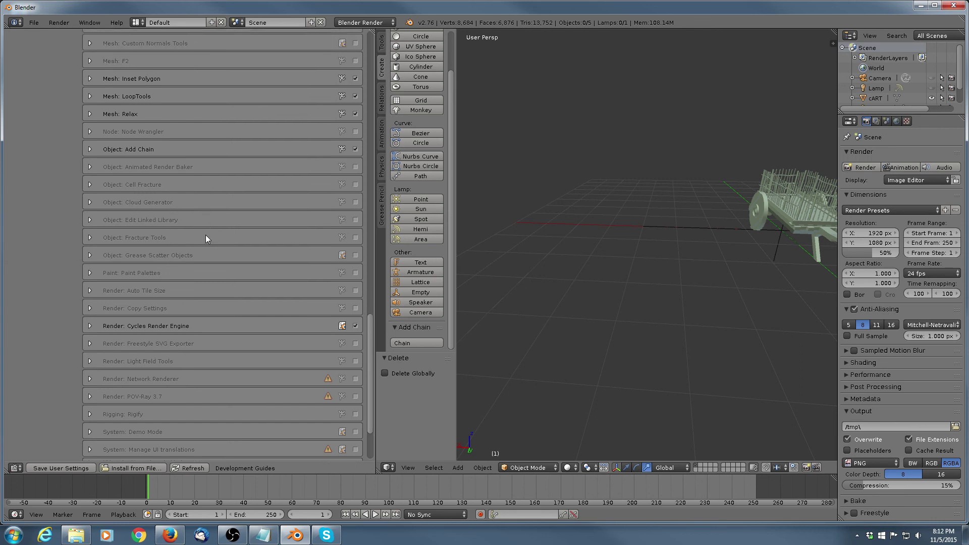
pyautogui.scroll(6, 207, 235)
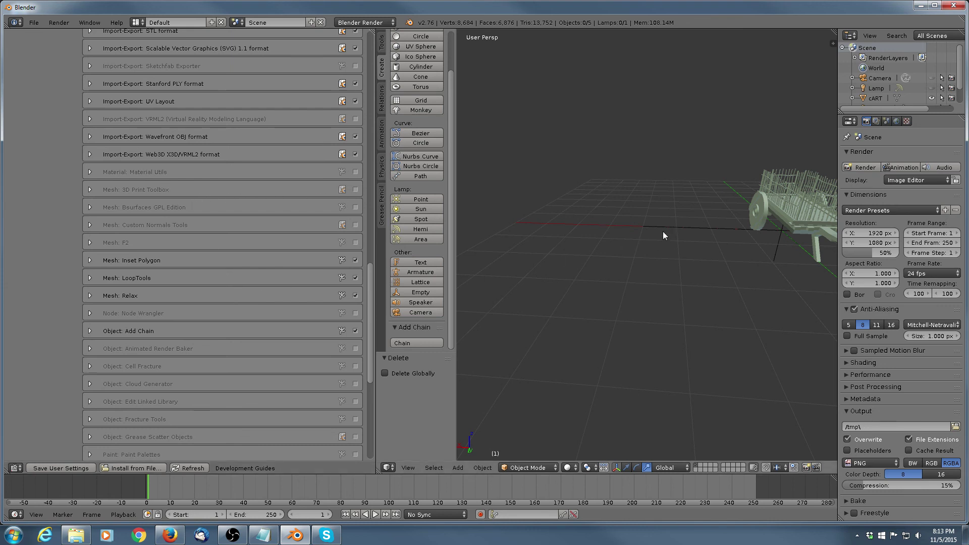
# Merge the user preferences area into the 3D view so that the viewport takes up its space
pyautogui.moveTo(662, 231); pyautogui.dragTo(626, 229, button='middle')
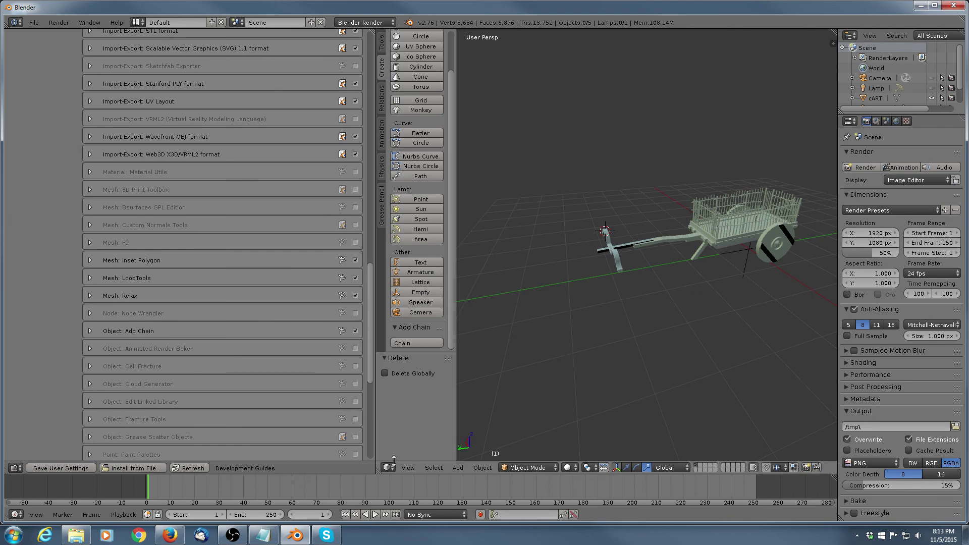
pyautogui.moveTo(377, 471)
pyautogui.mouseDown()
pyautogui.moveTo(357, 469)
pyautogui.moveTo(366, 457)
pyautogui.mouseUp()
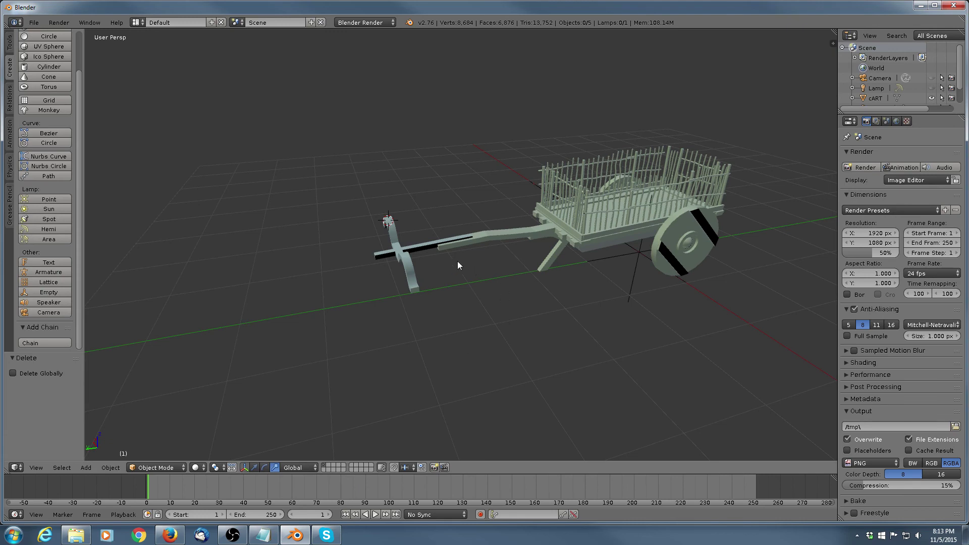
pyautogui.scroll(-1, 525, 243)
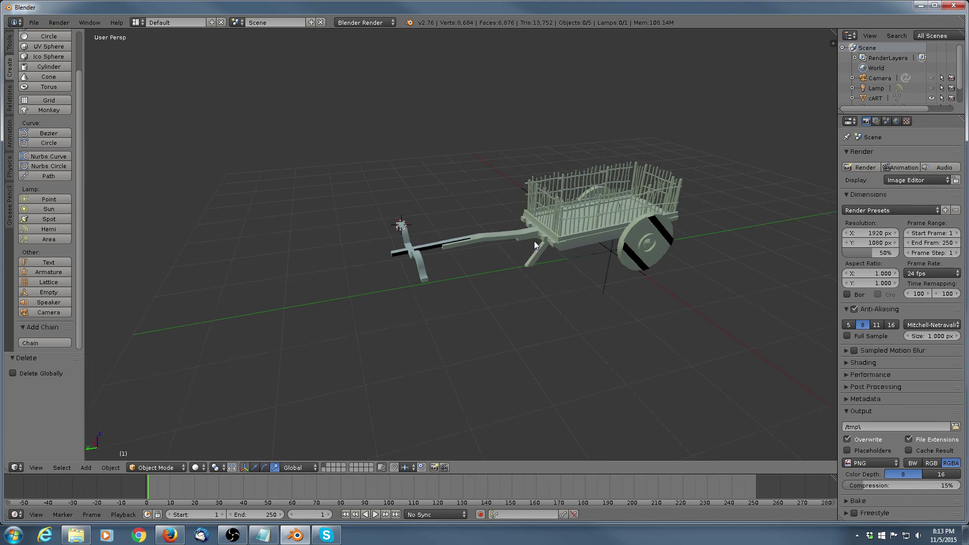
# Start a new file by reloading the startup scene
pyautogui.click(39, 24)
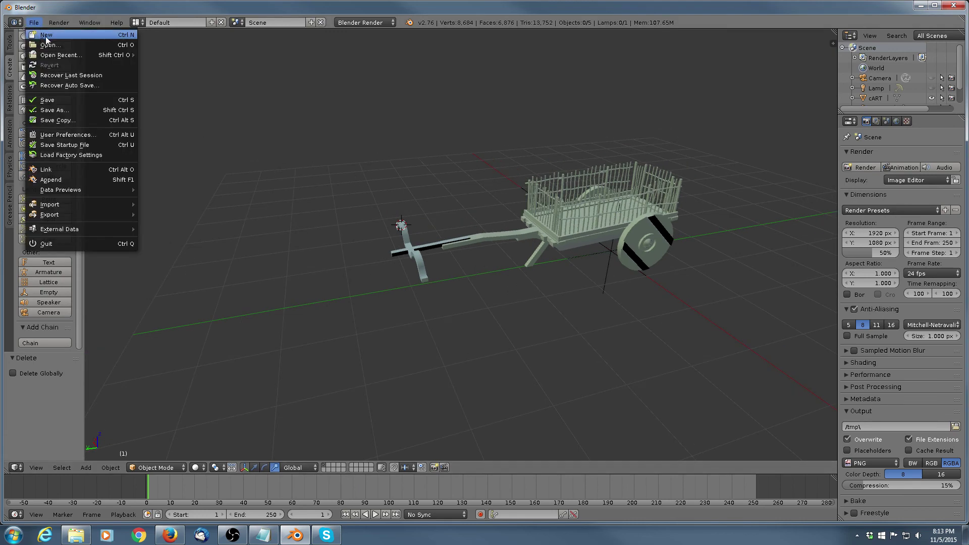
pyautogui.click(47, 35)
pyautogui.click(49, 43)
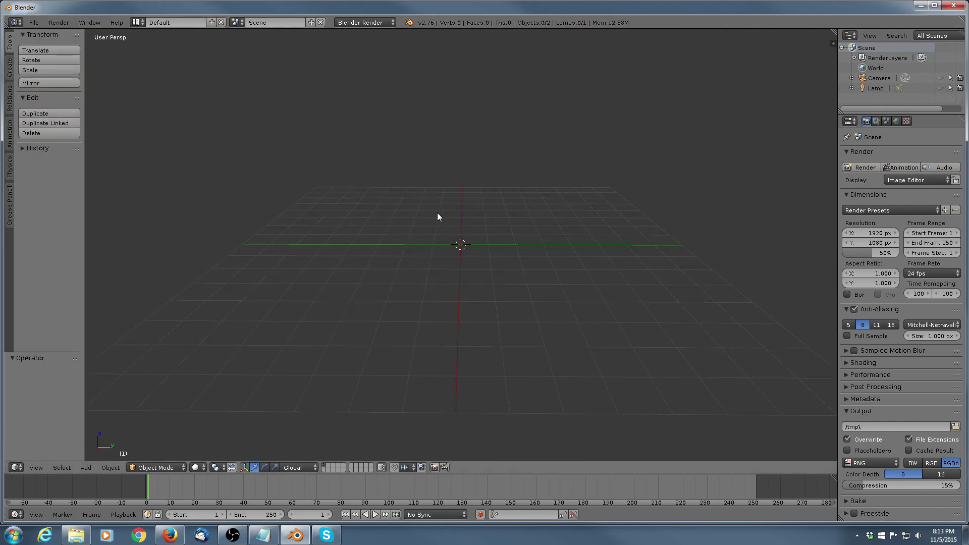